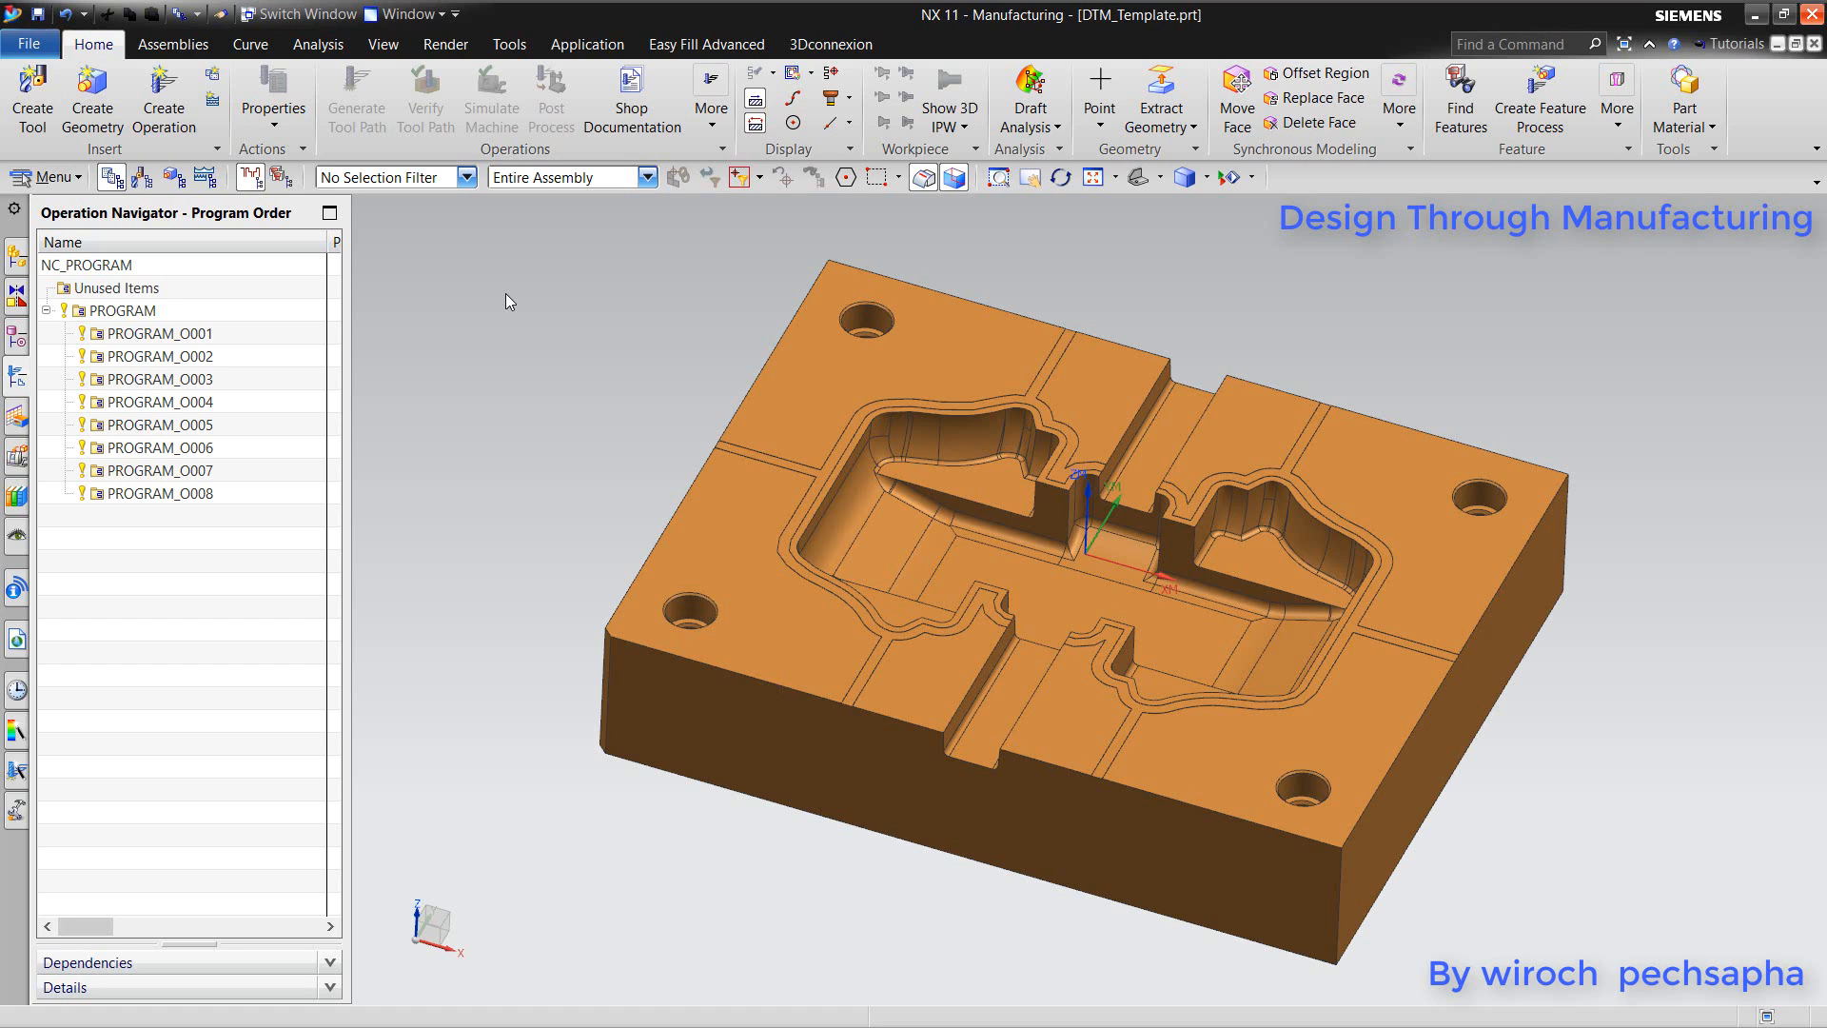
# - Open the machining data libraries for editing
pyautogui.click(53, 178)
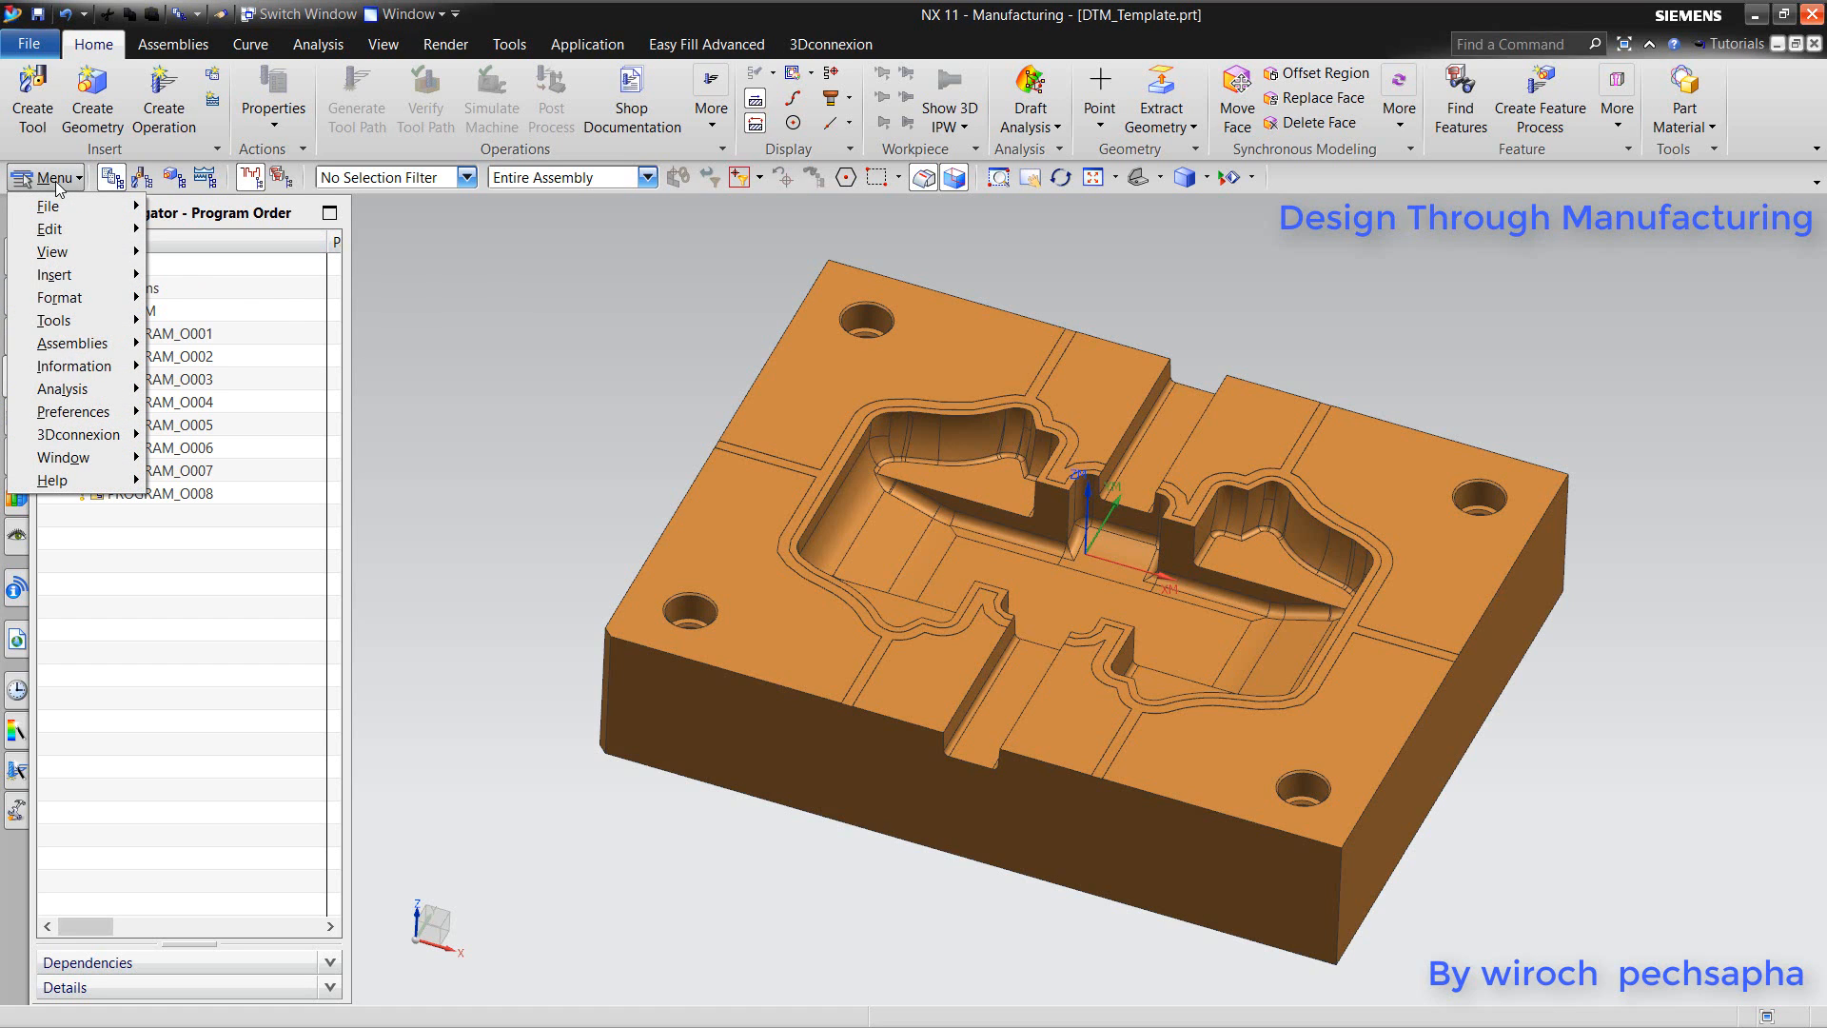
pyautogui.moveTo(85, 321)
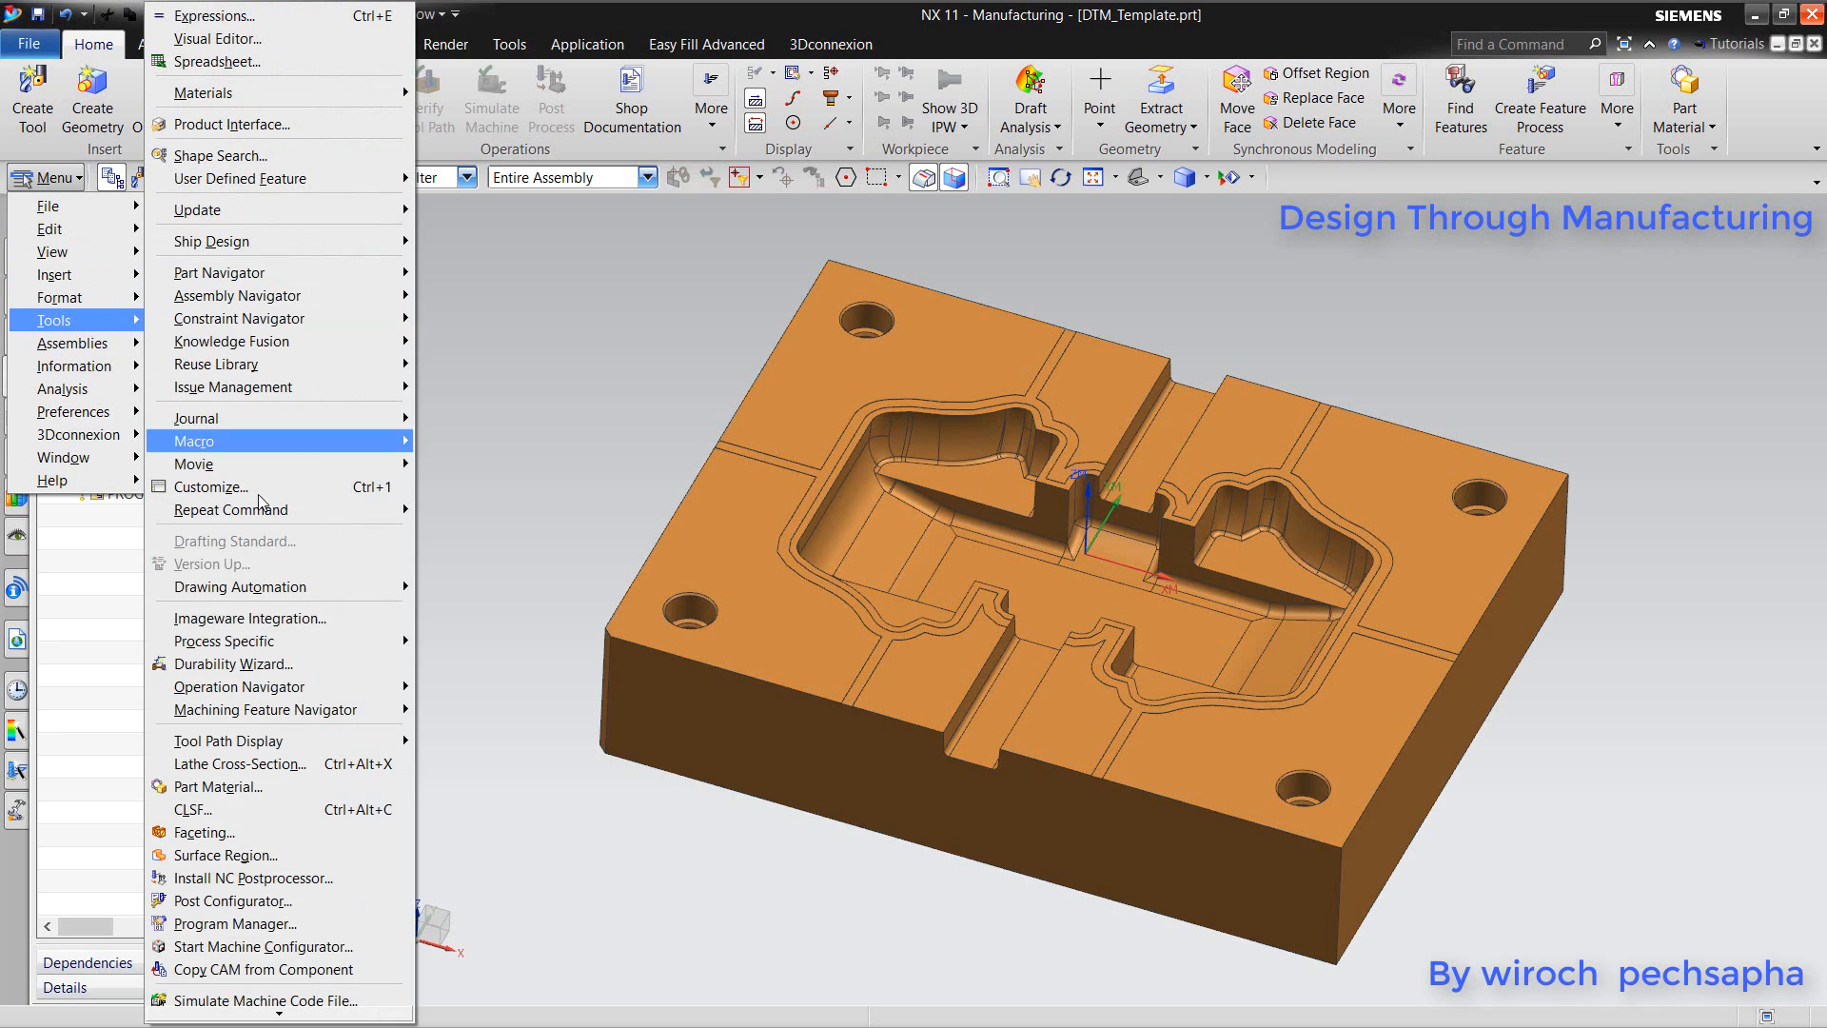
pyautogui.moveTo(280, 1012)
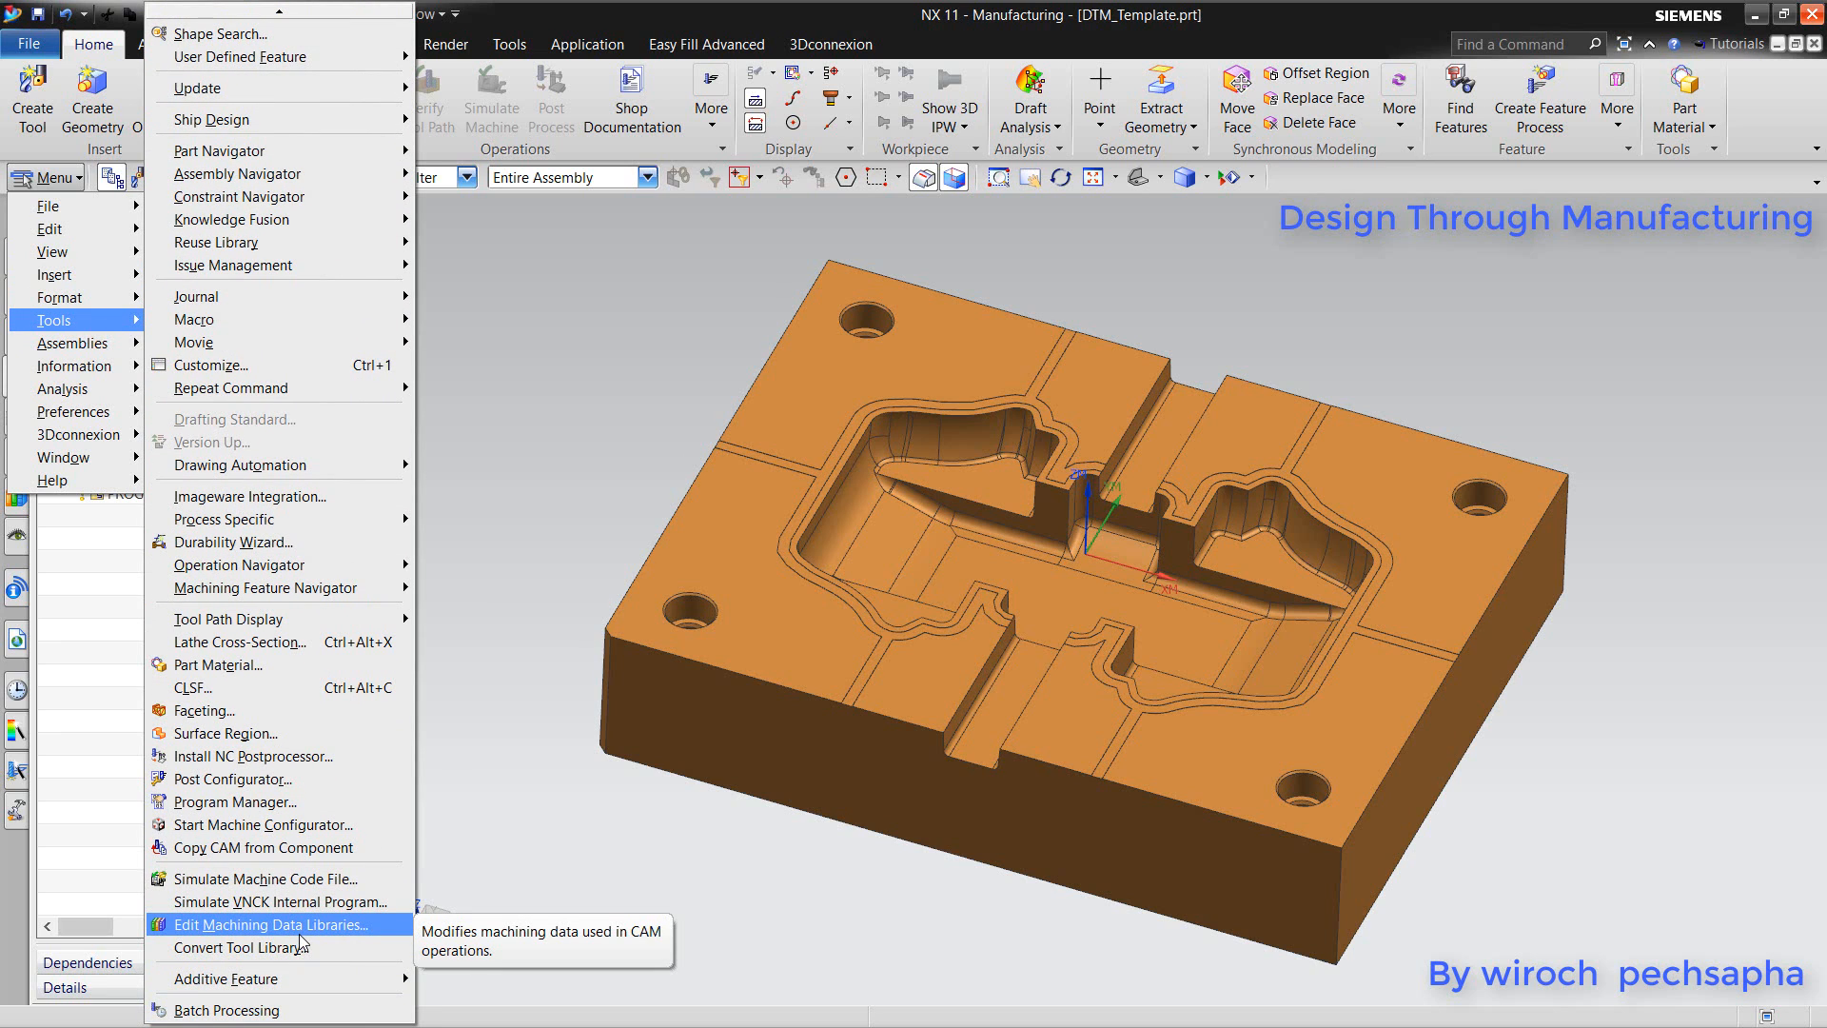
pyautogui.click(301, 928)
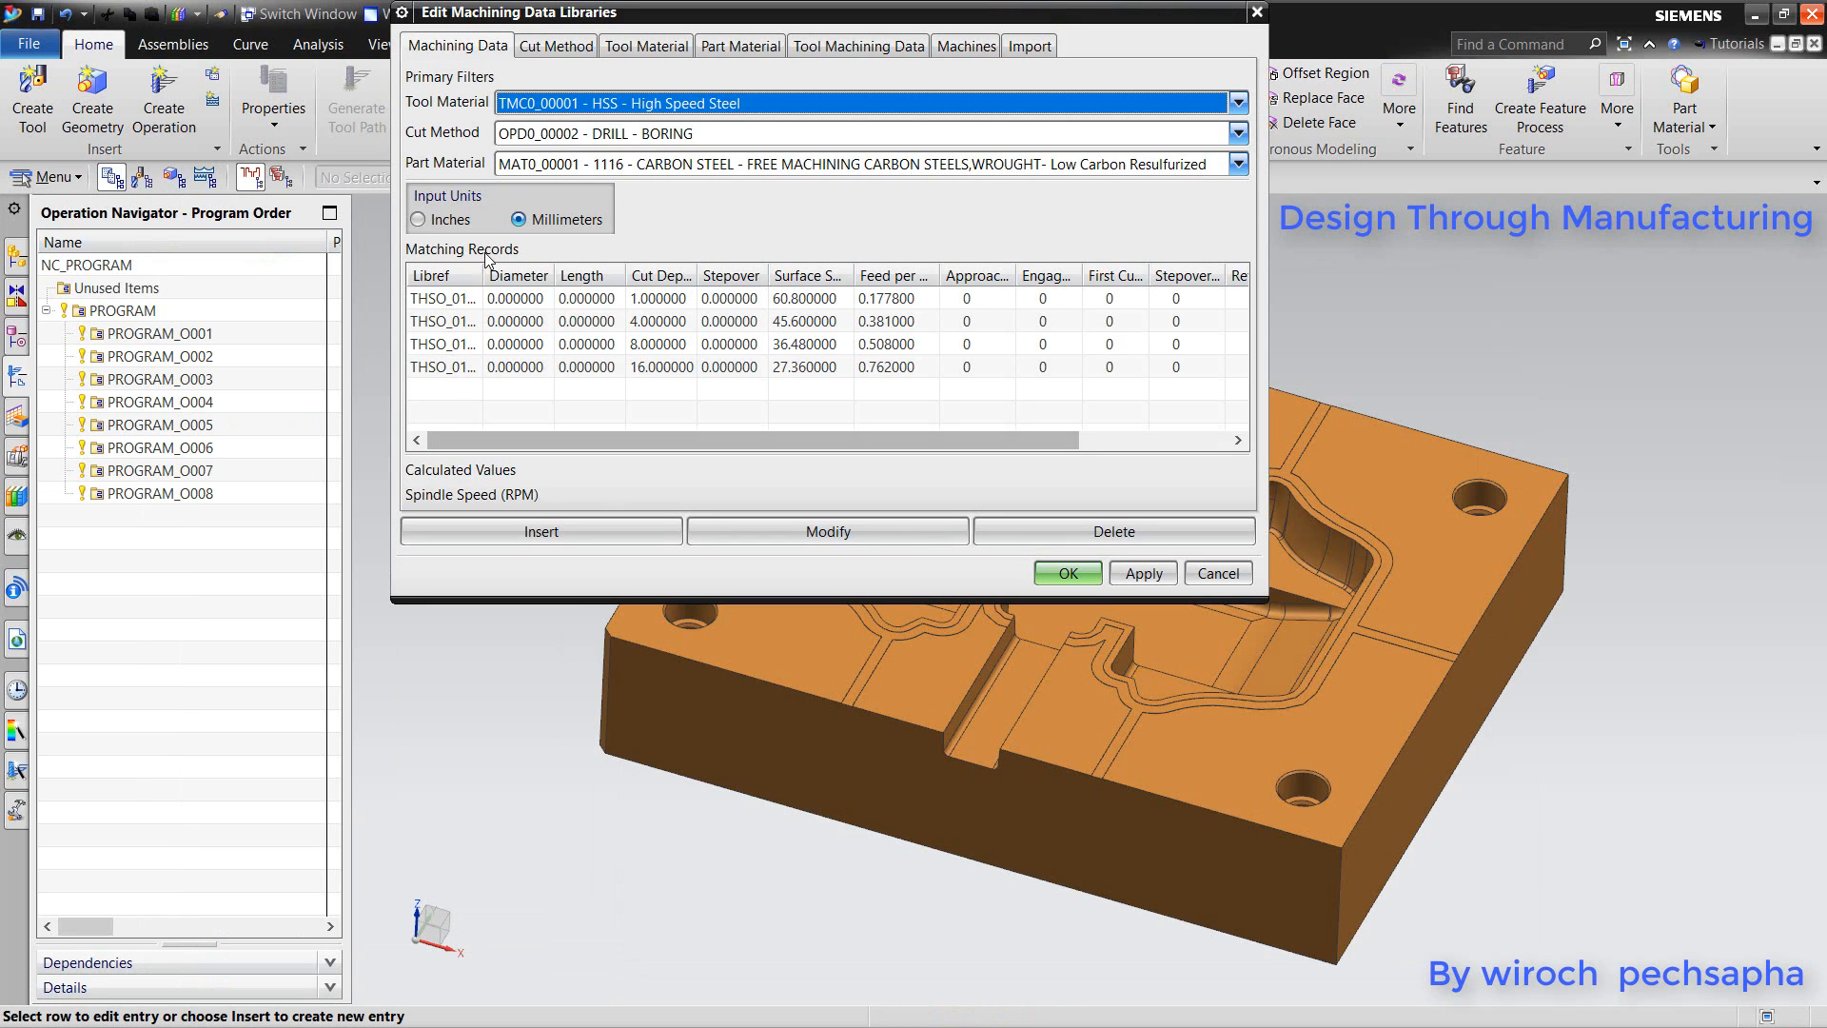
# - Examine the tool machining data, the primary filter choices, and the library's cut methods, tool materials and part materials
pyautogui.click(827, 52)
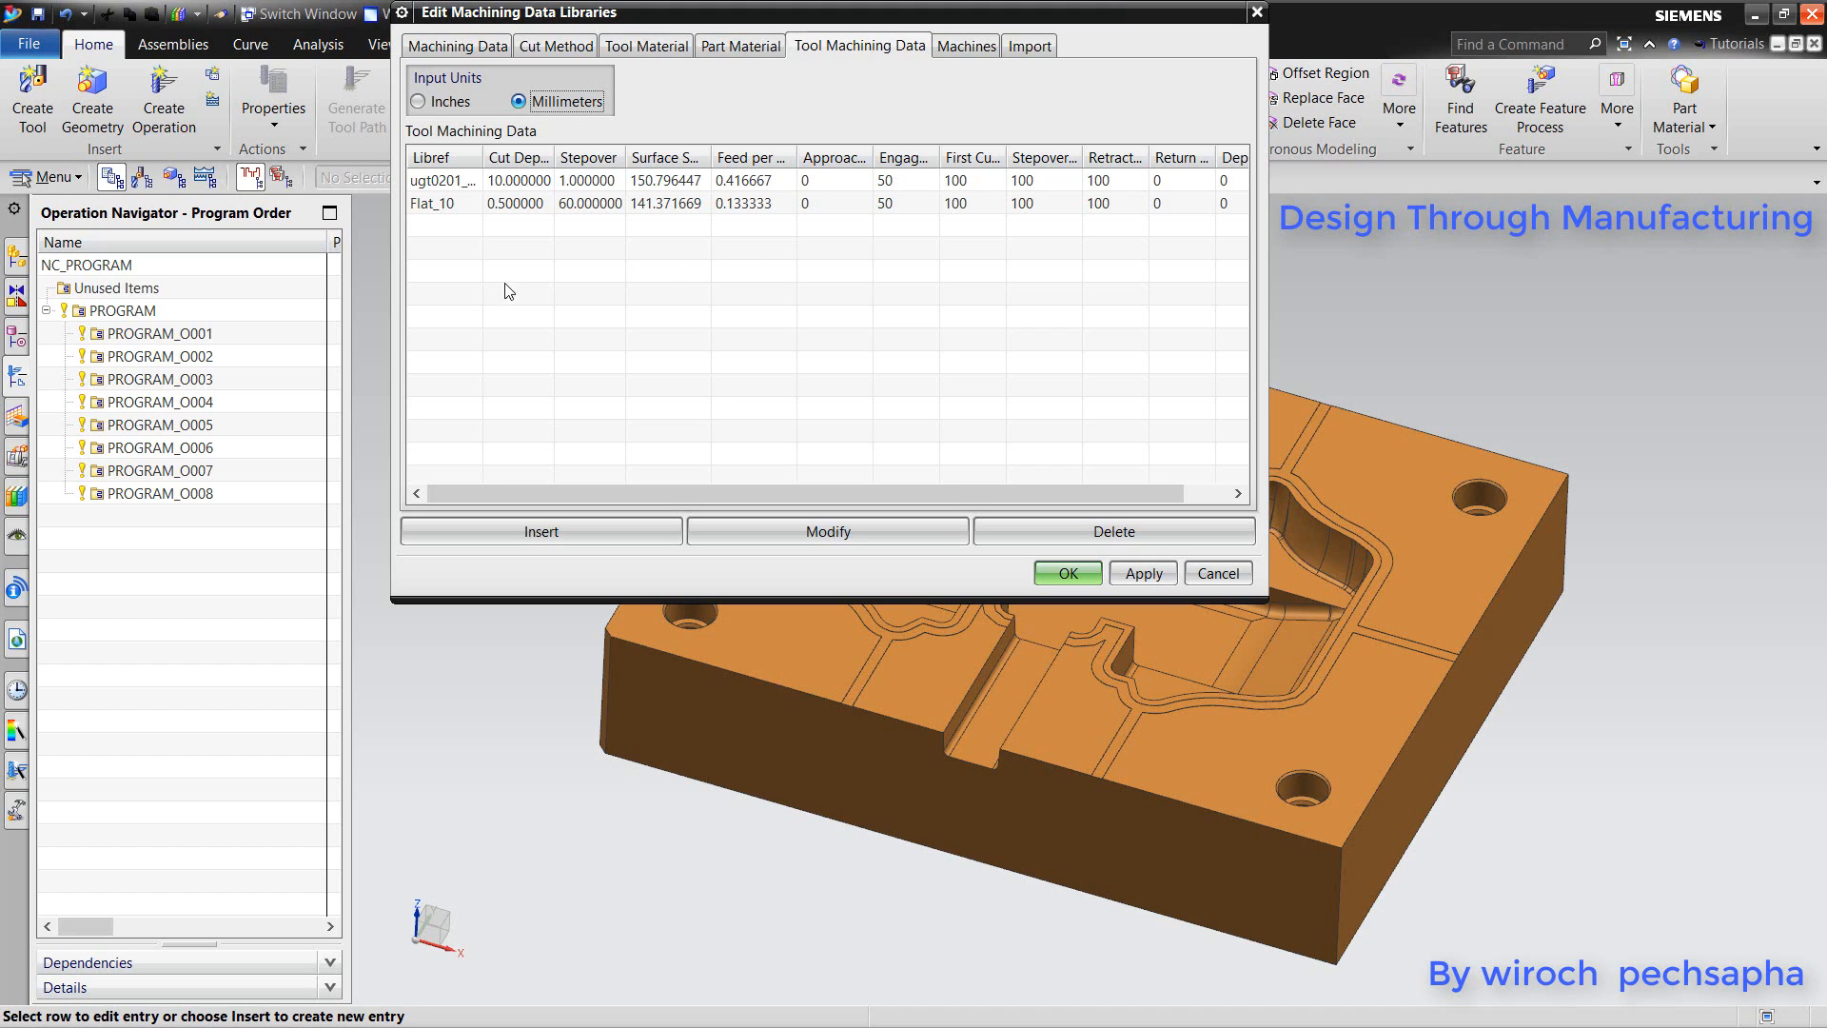
pyautogui.click(459, 49)
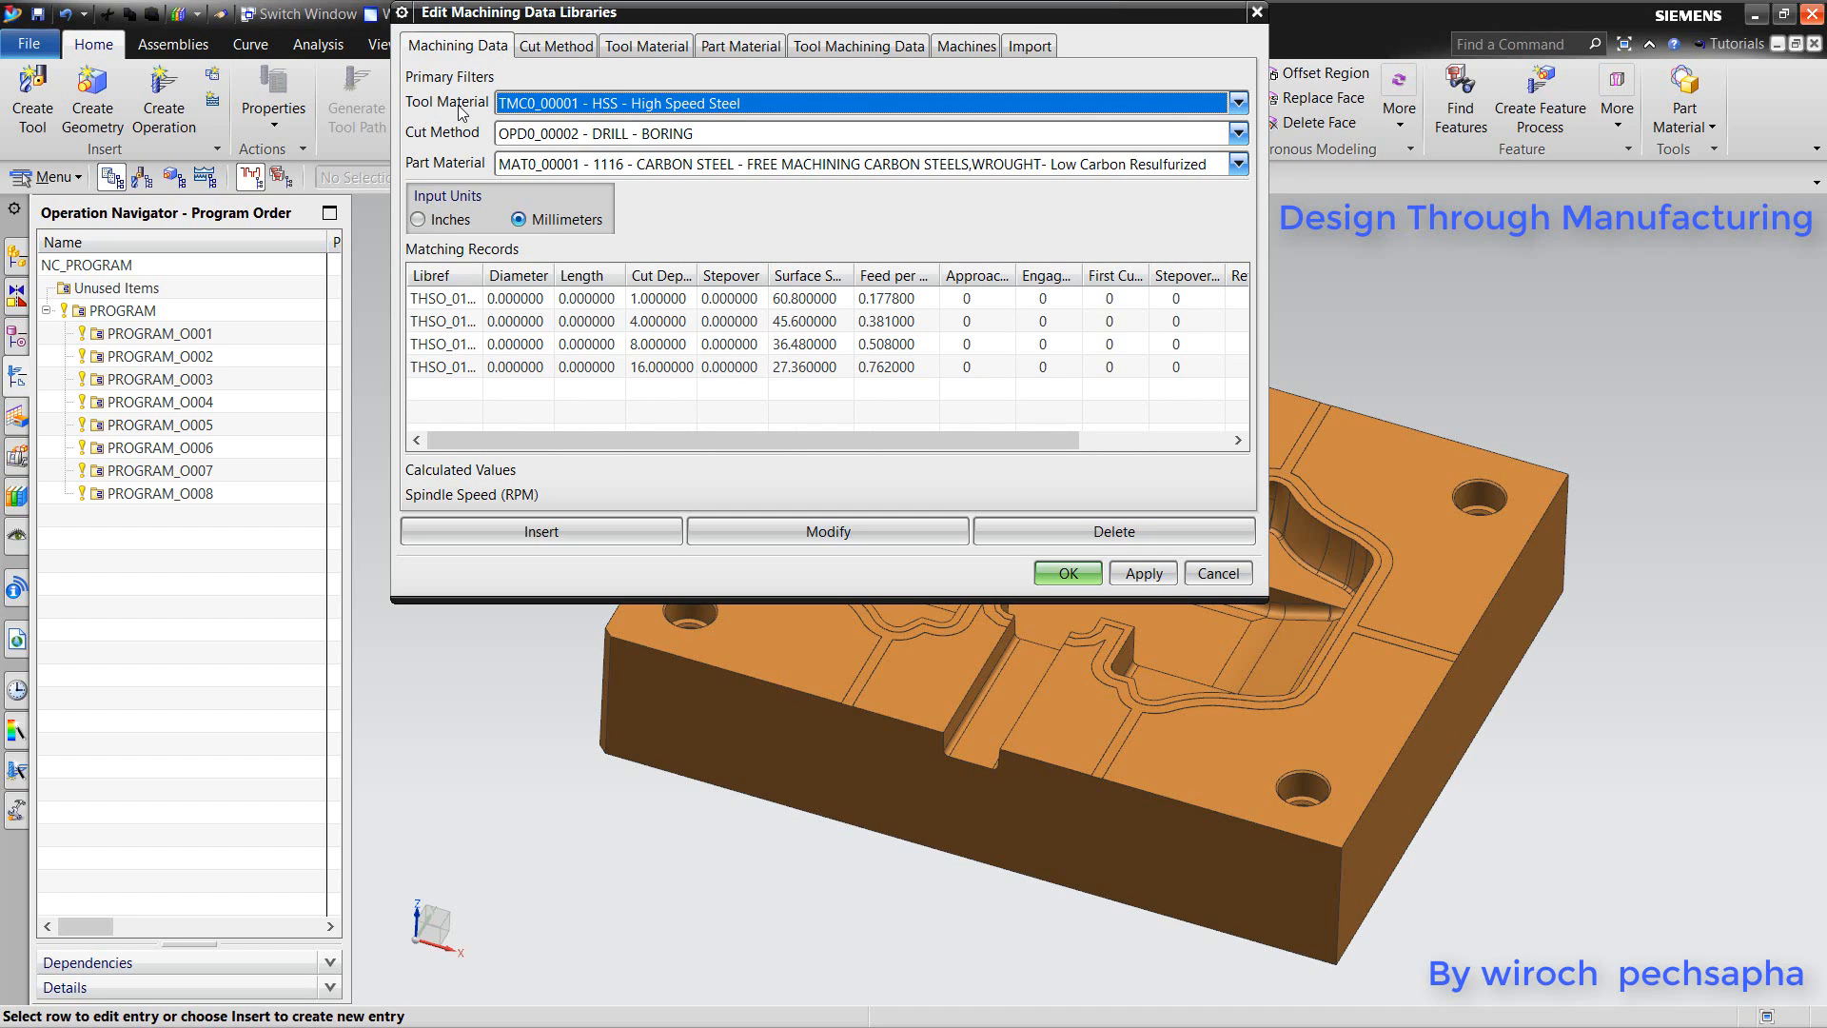
pyautogui.click(616, 105)
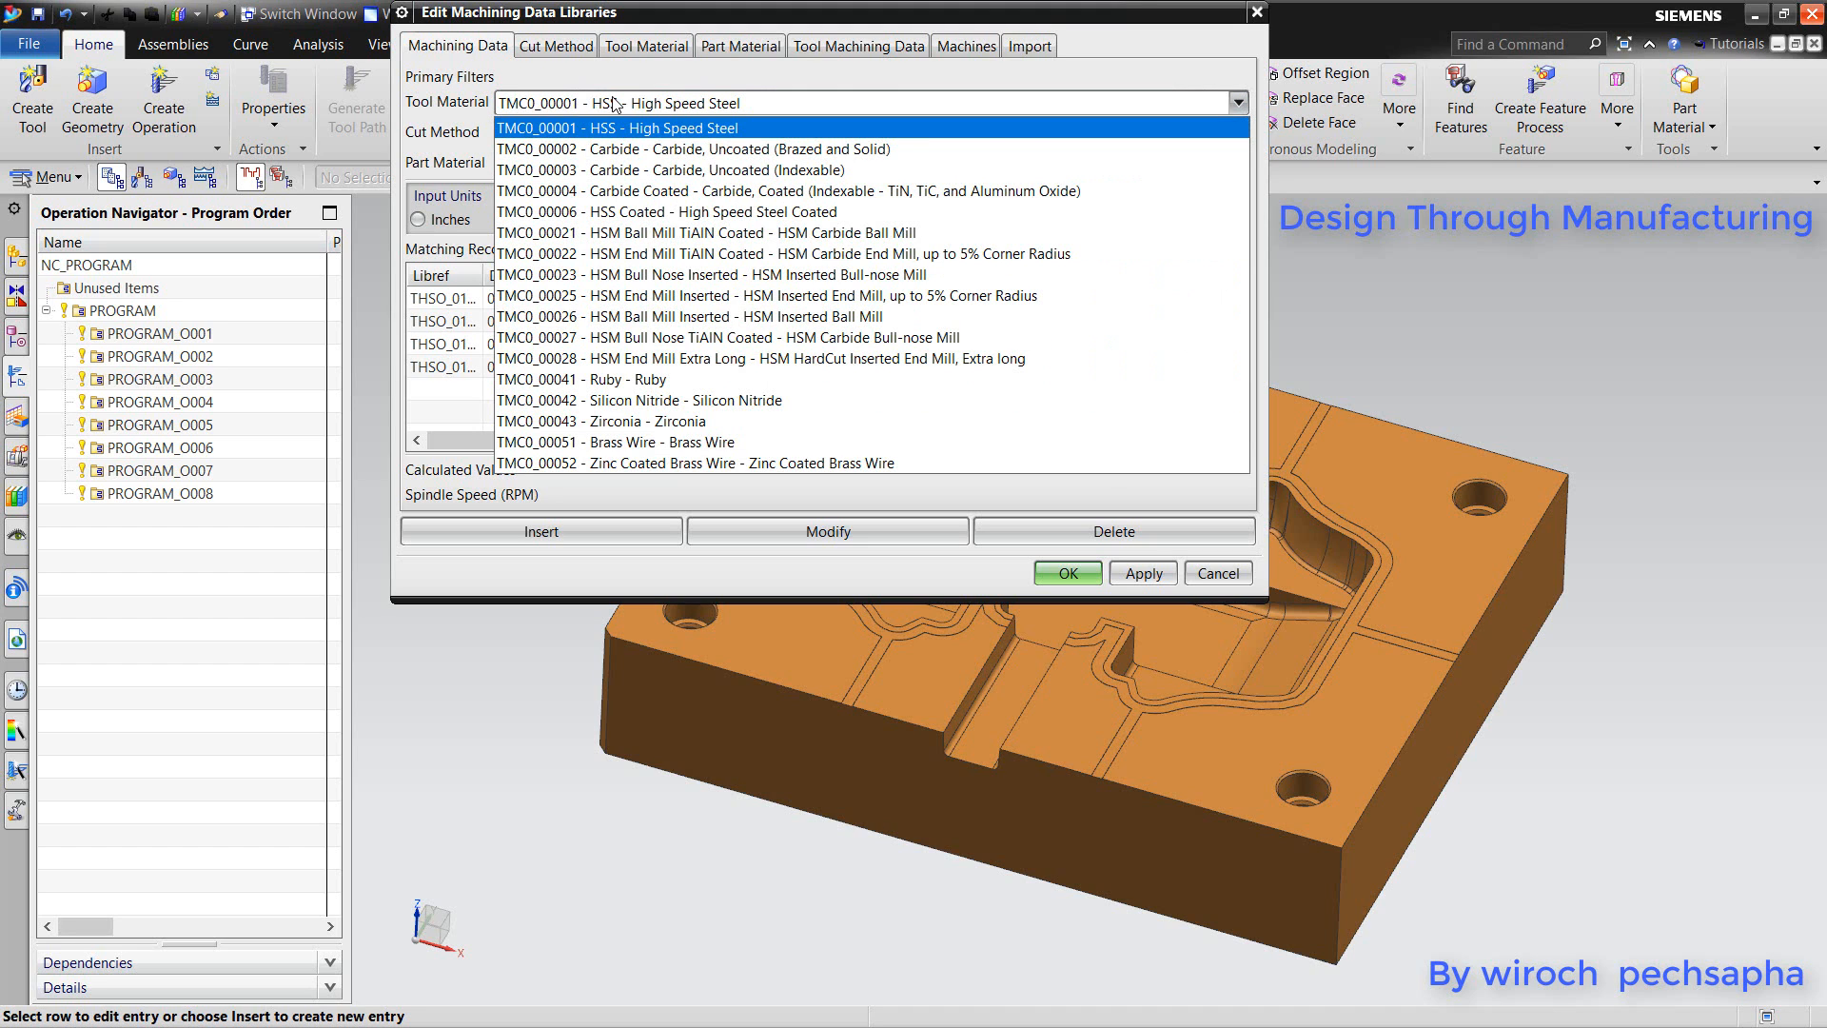
pyautogui.click(619, 106)
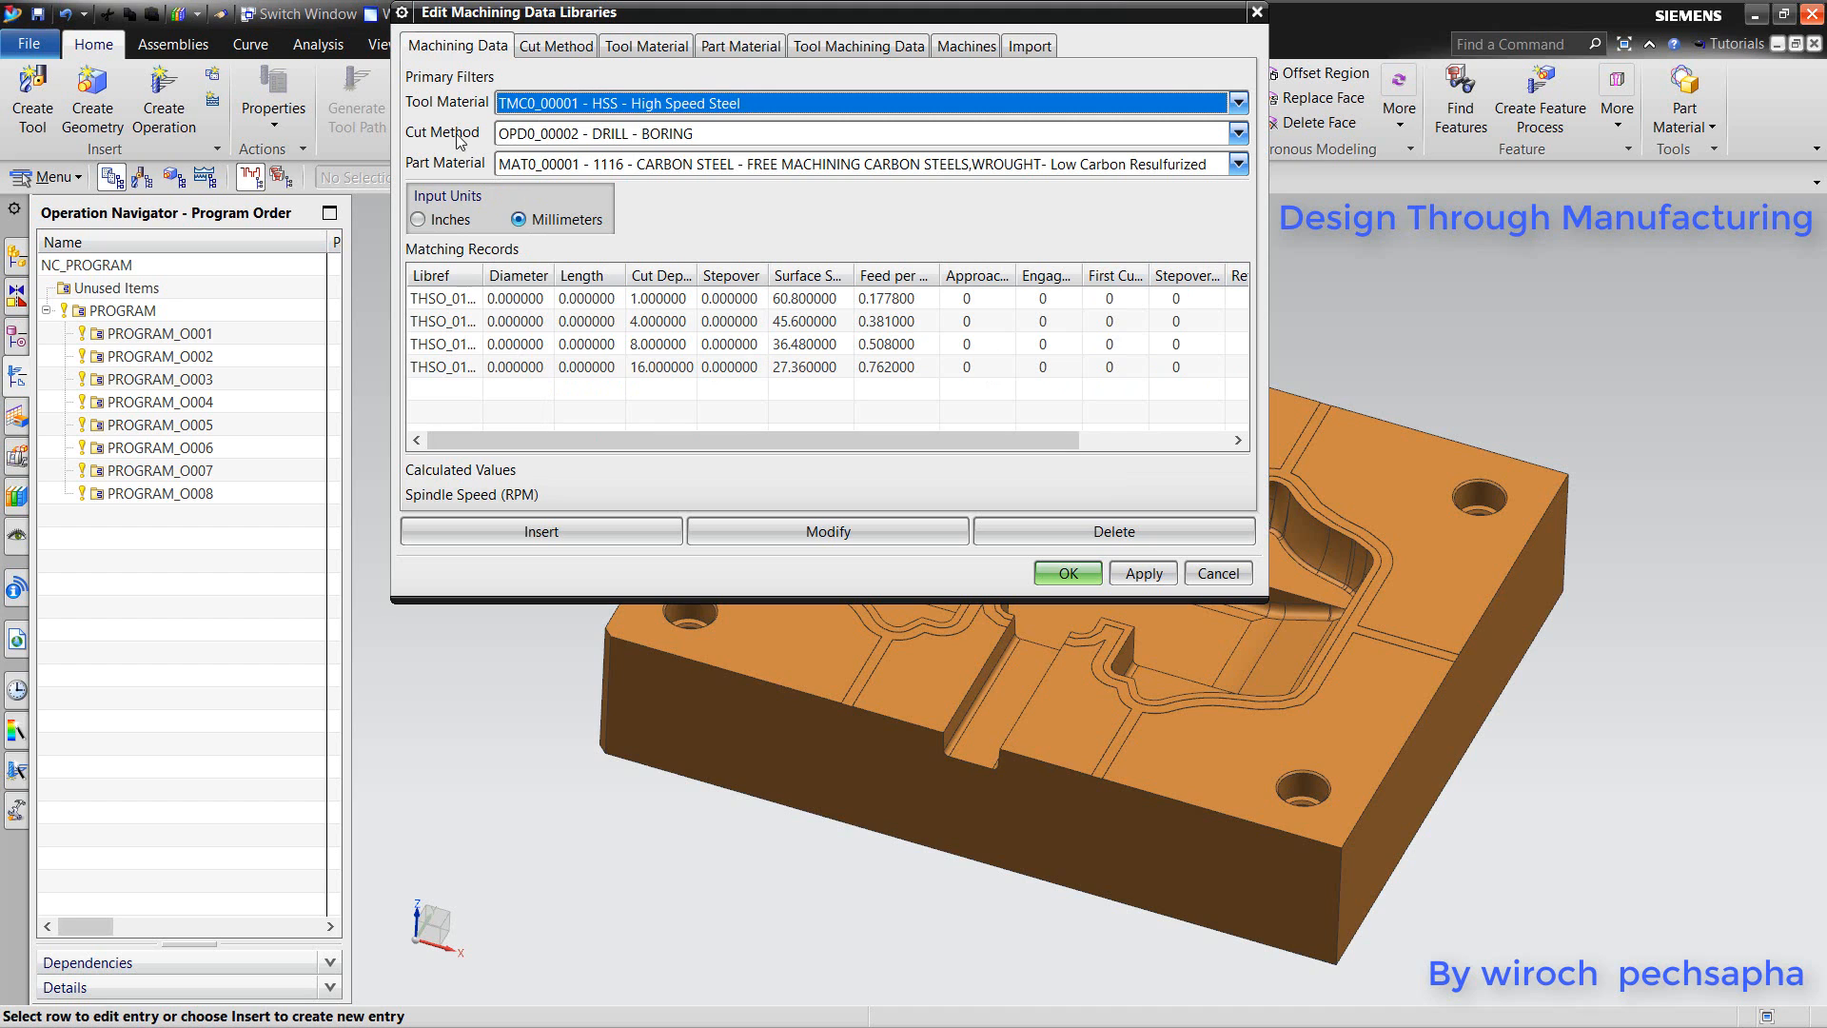
pyautogui.click(556, 136)
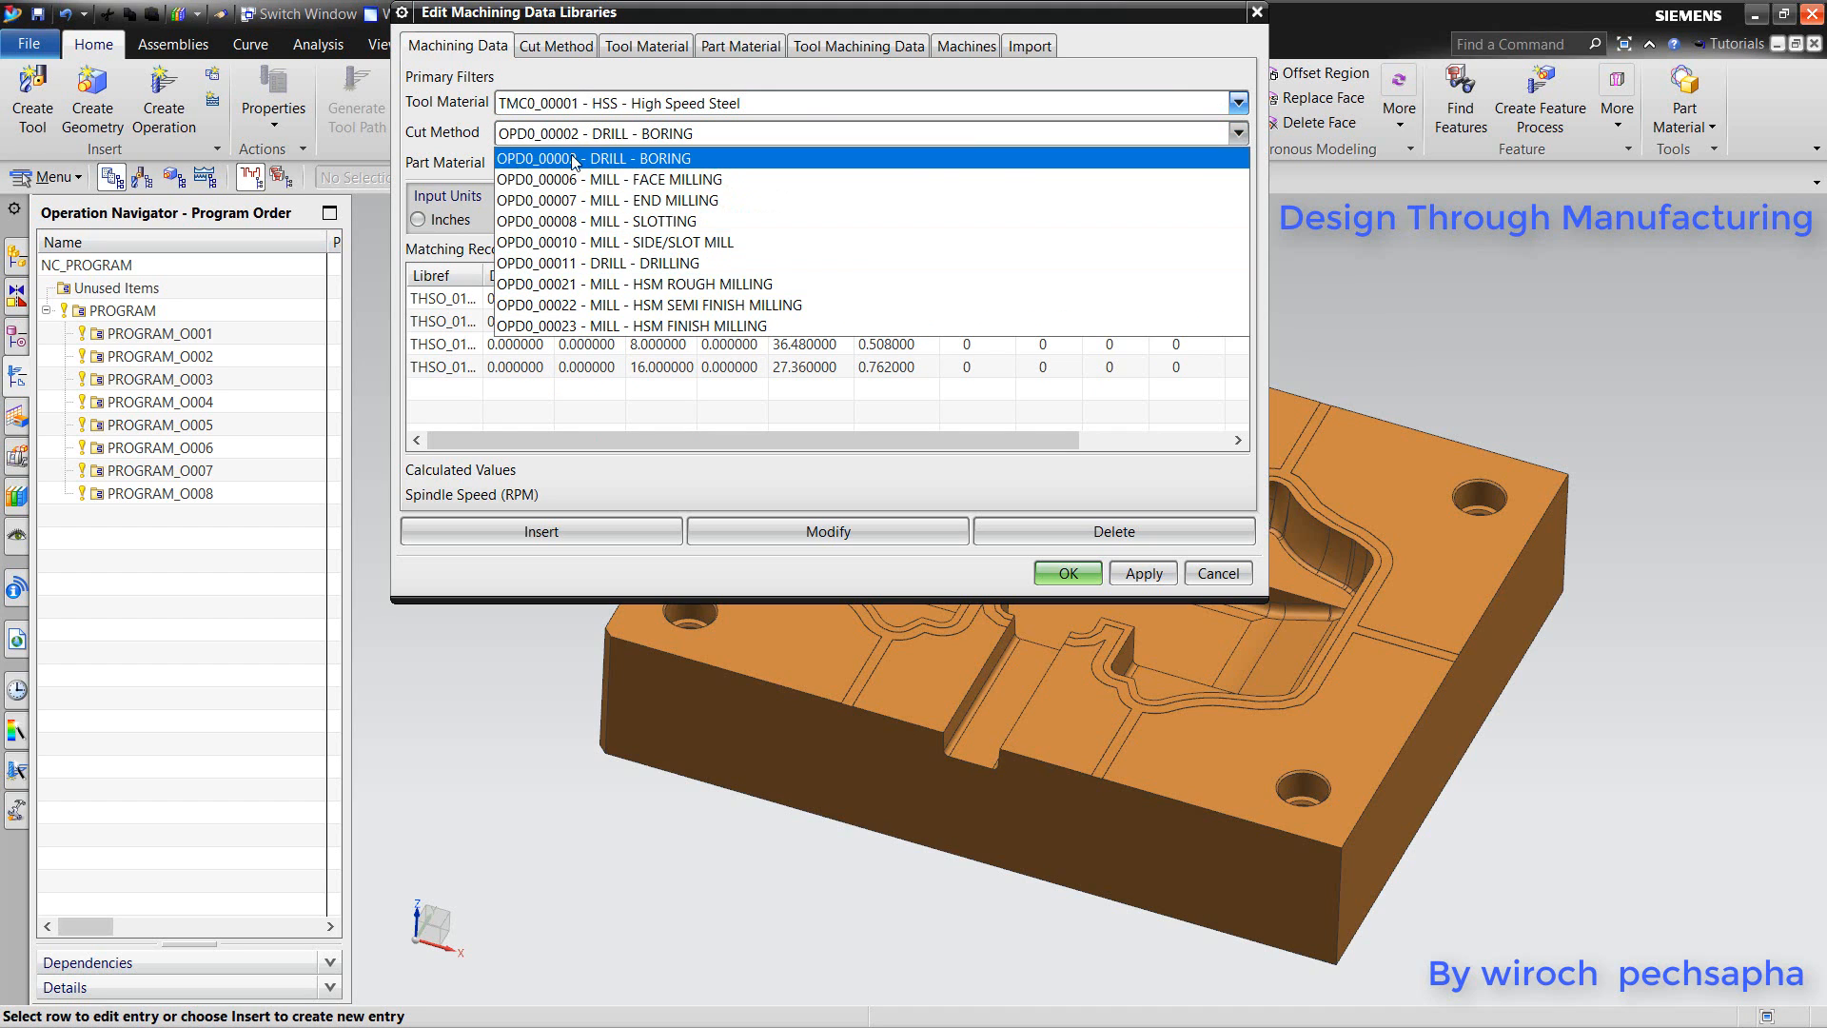
pyautogui.click(476, 150)
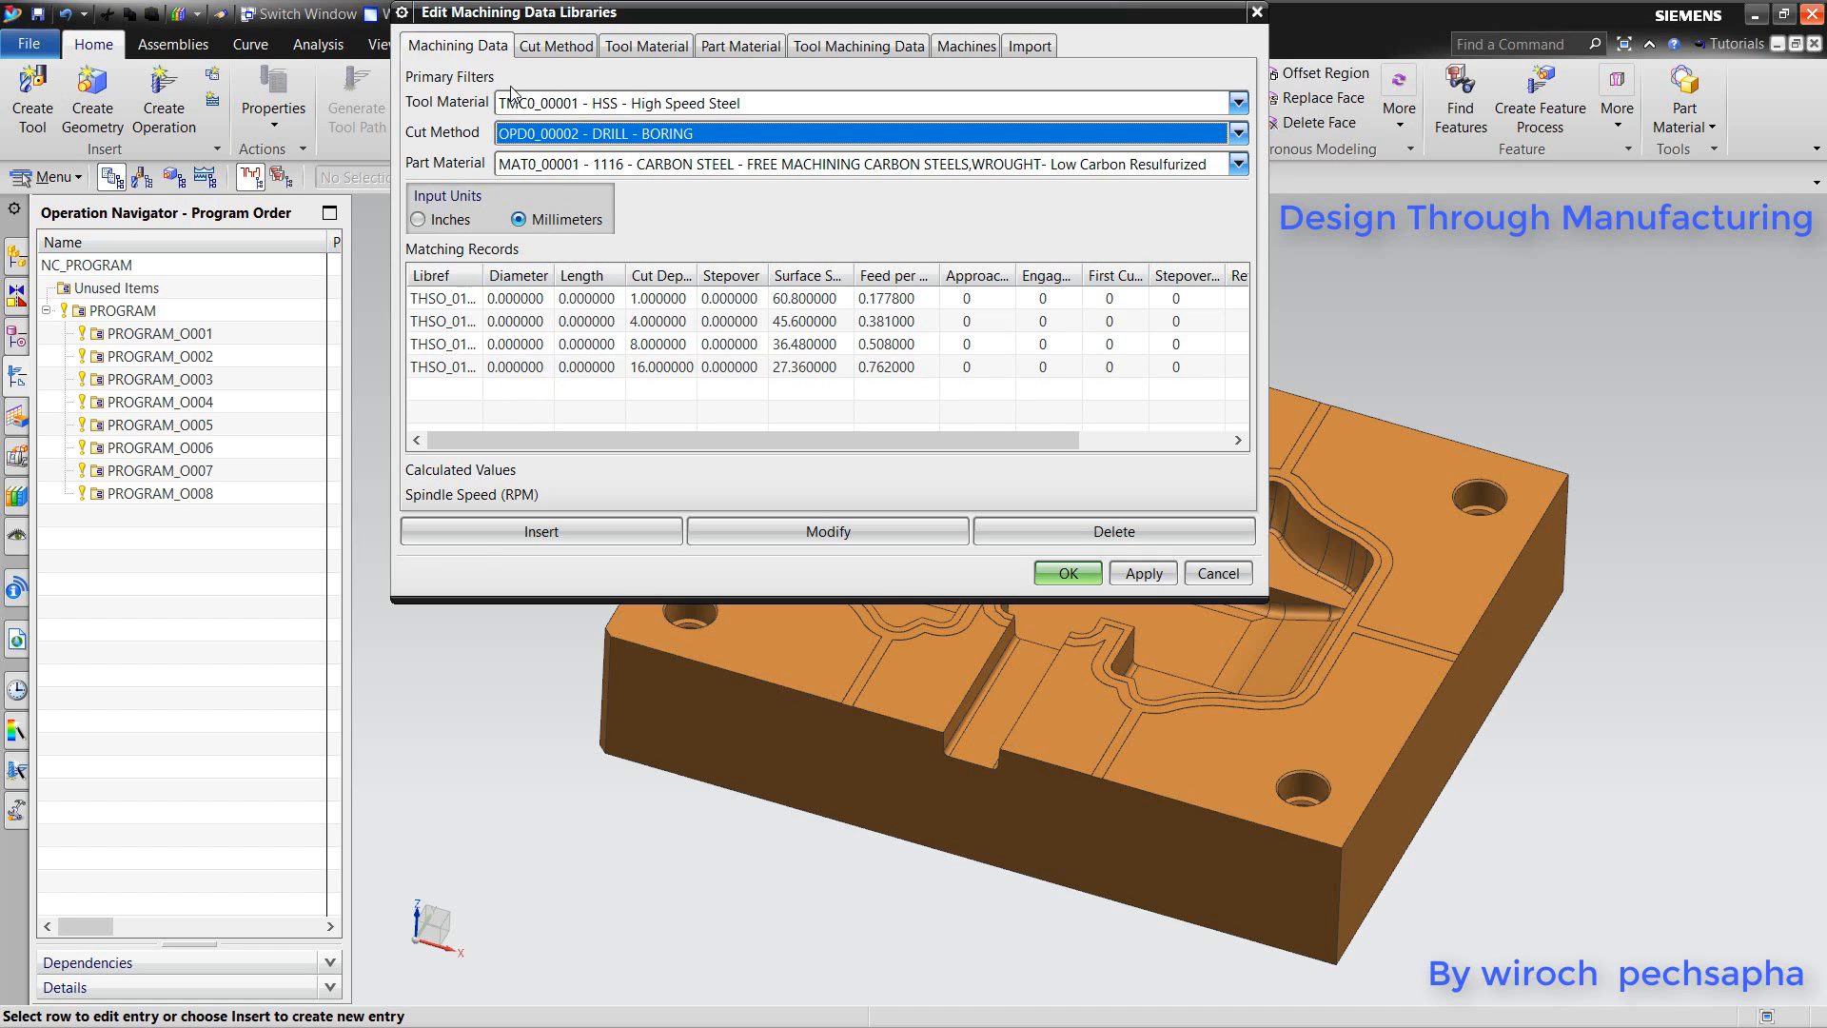
pyautogui.click(557, 48)
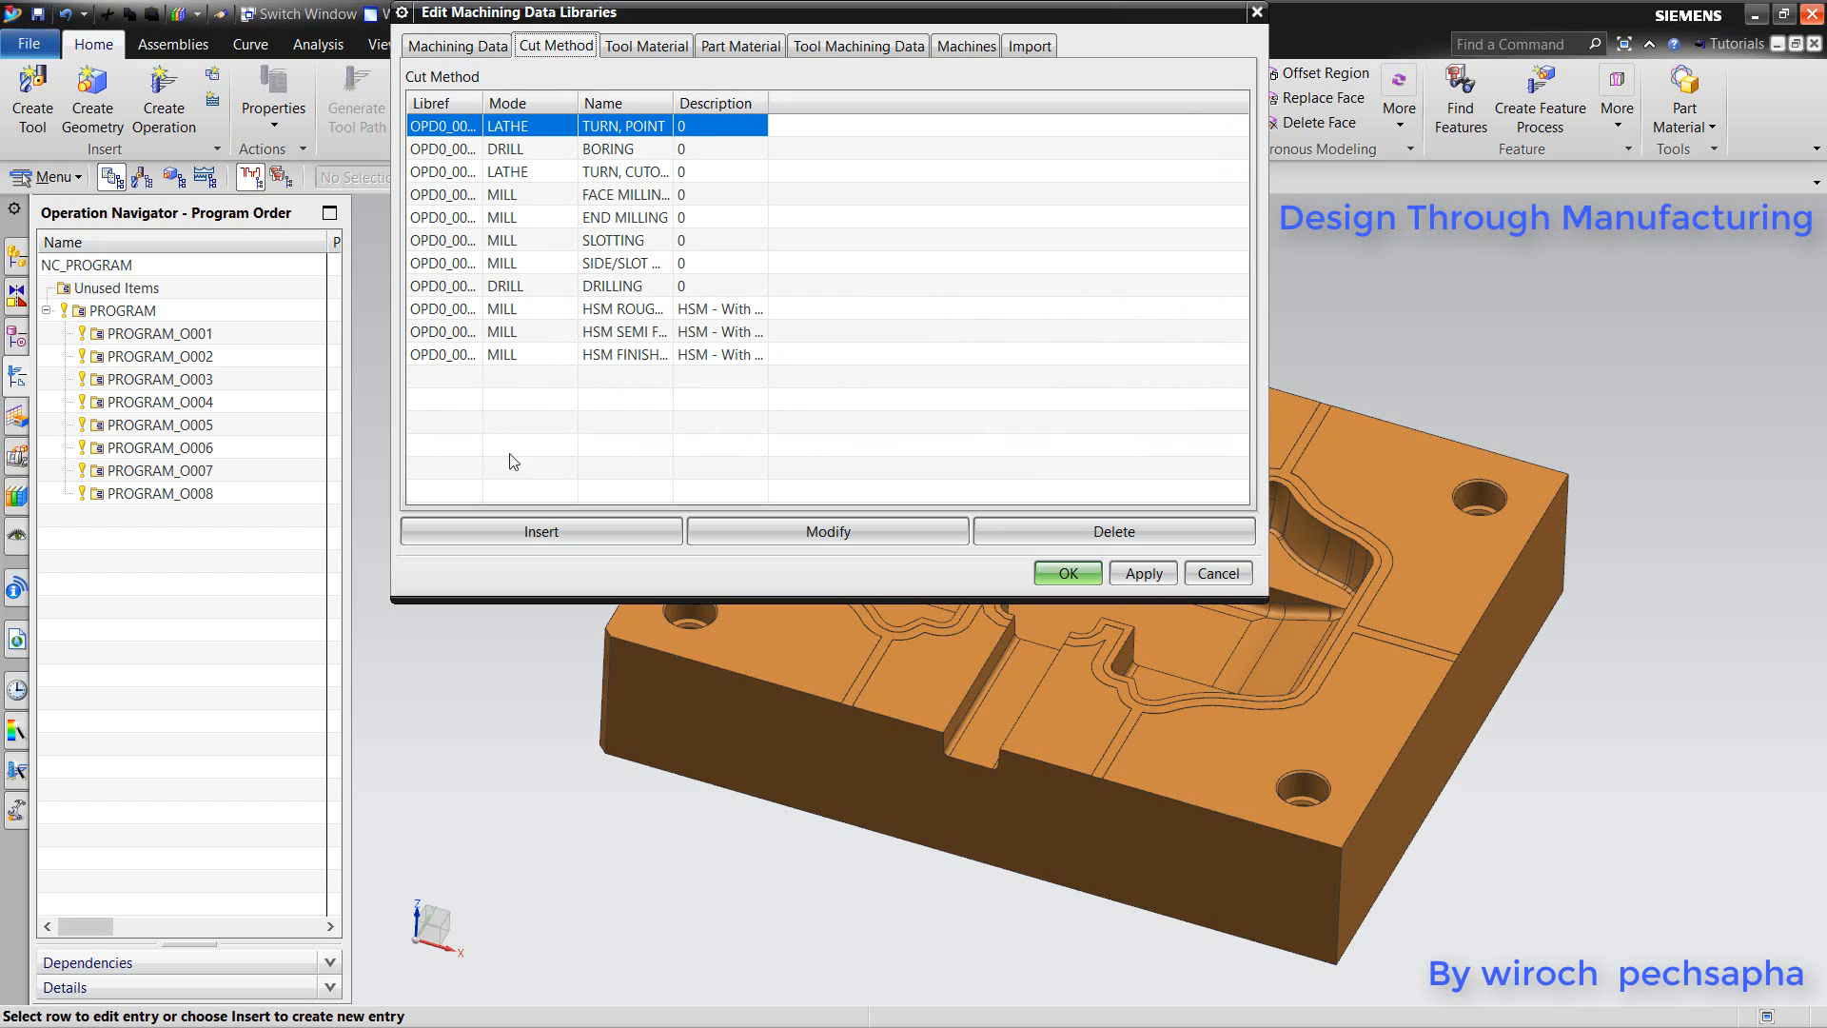
pyautogui.click(646, 52)
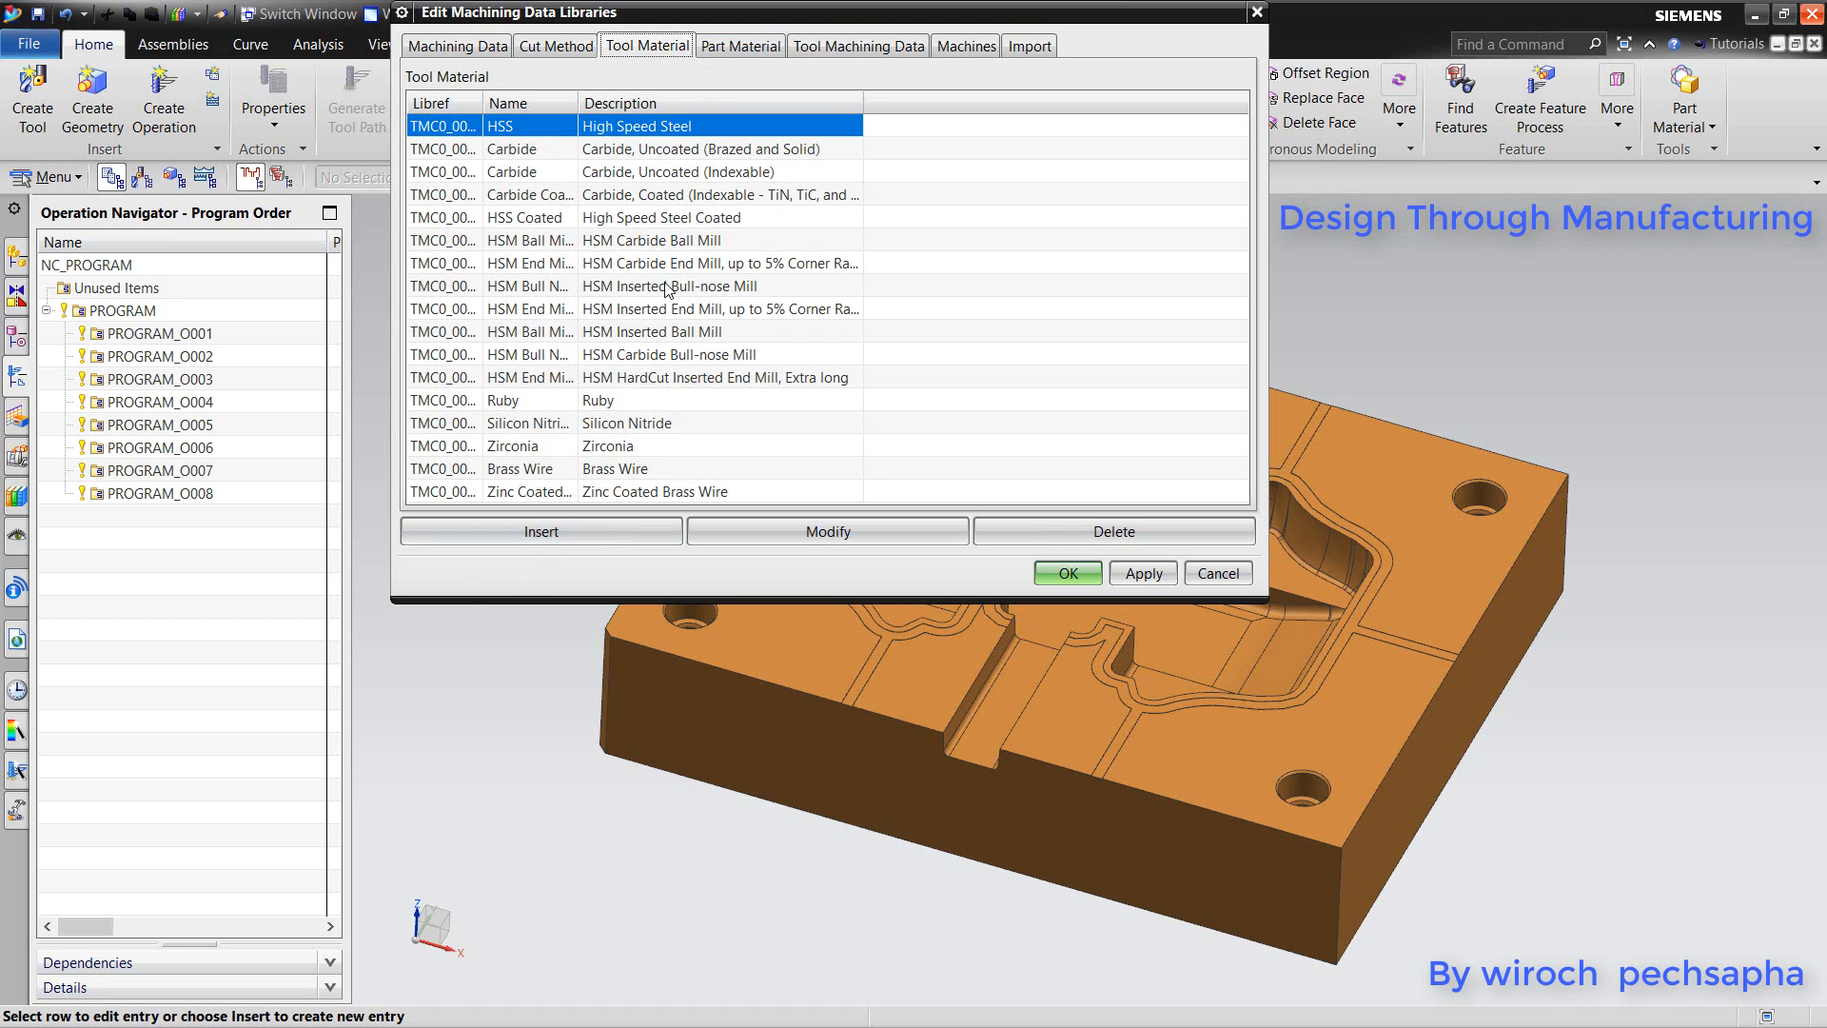
pyautogui.click(728, 48)
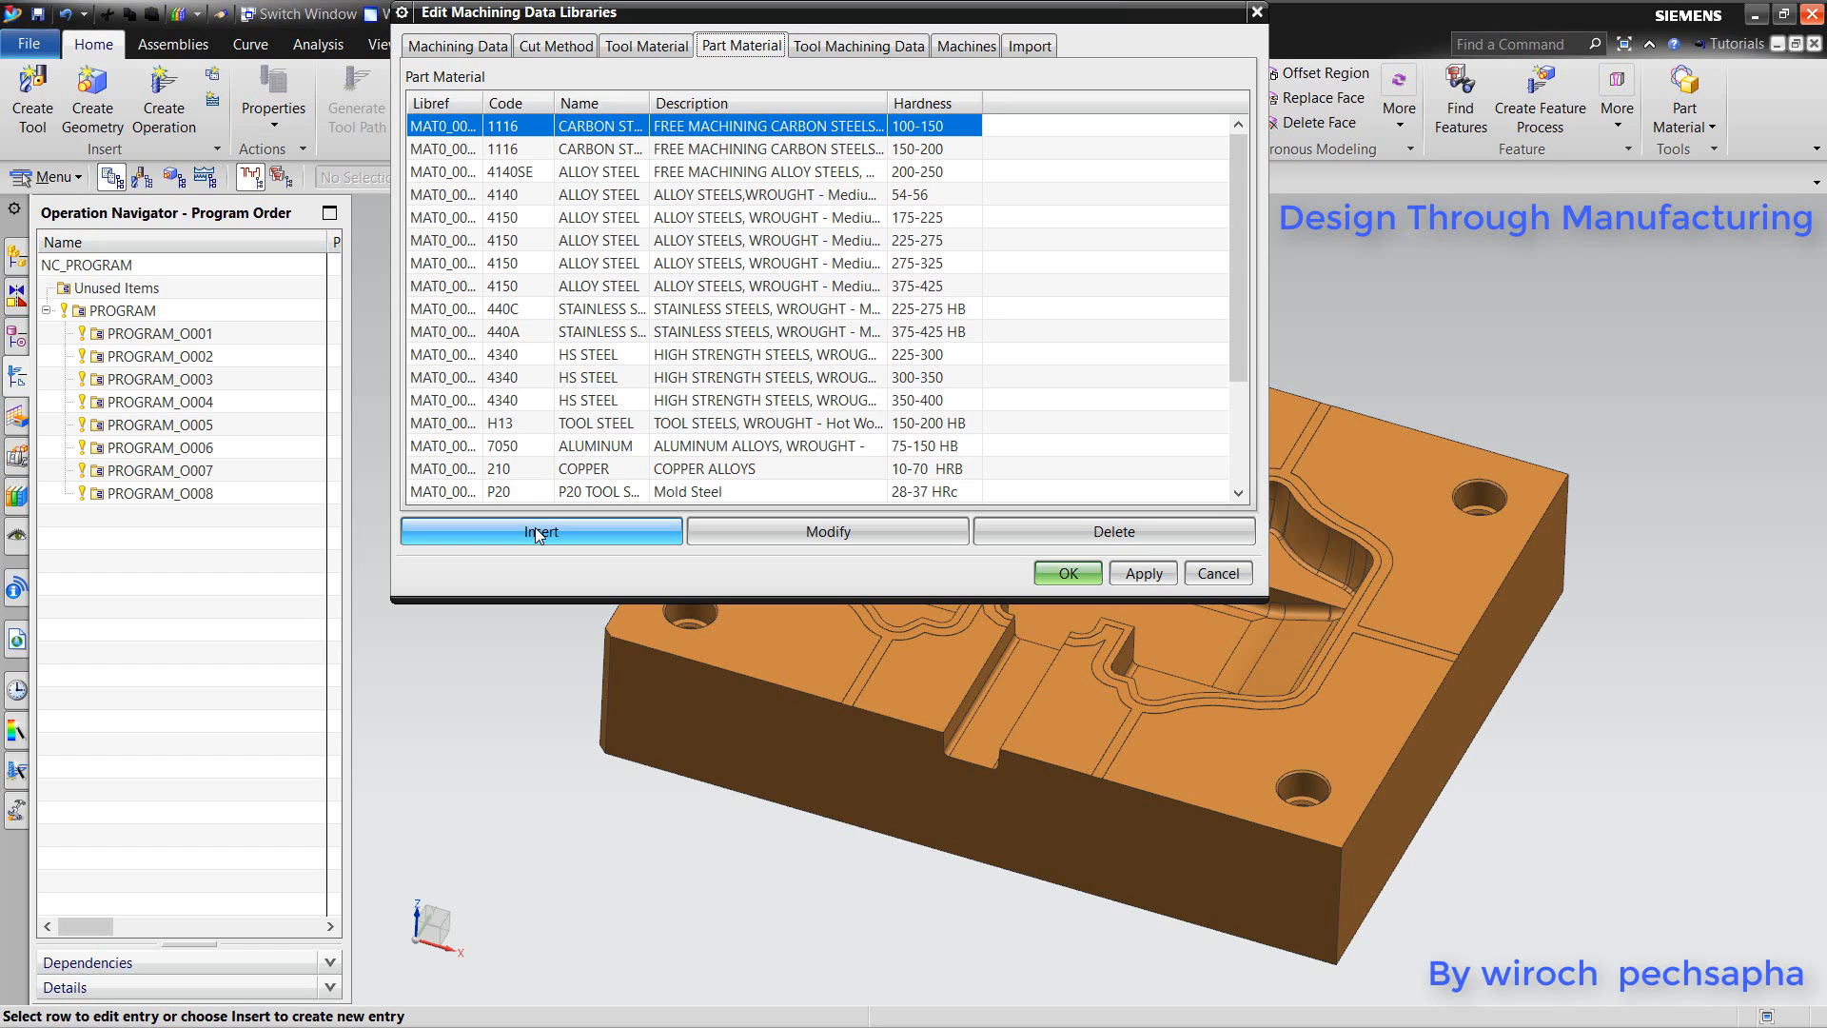
# - Filter the machining data by tool material TMC0_00003 Carbide, Uncoated (Indexable), cut method OPD0_00007 MILL - END MILLING and part material MAT0_00281 COPPER ALLOYS
pyautogui.click(441, 50)
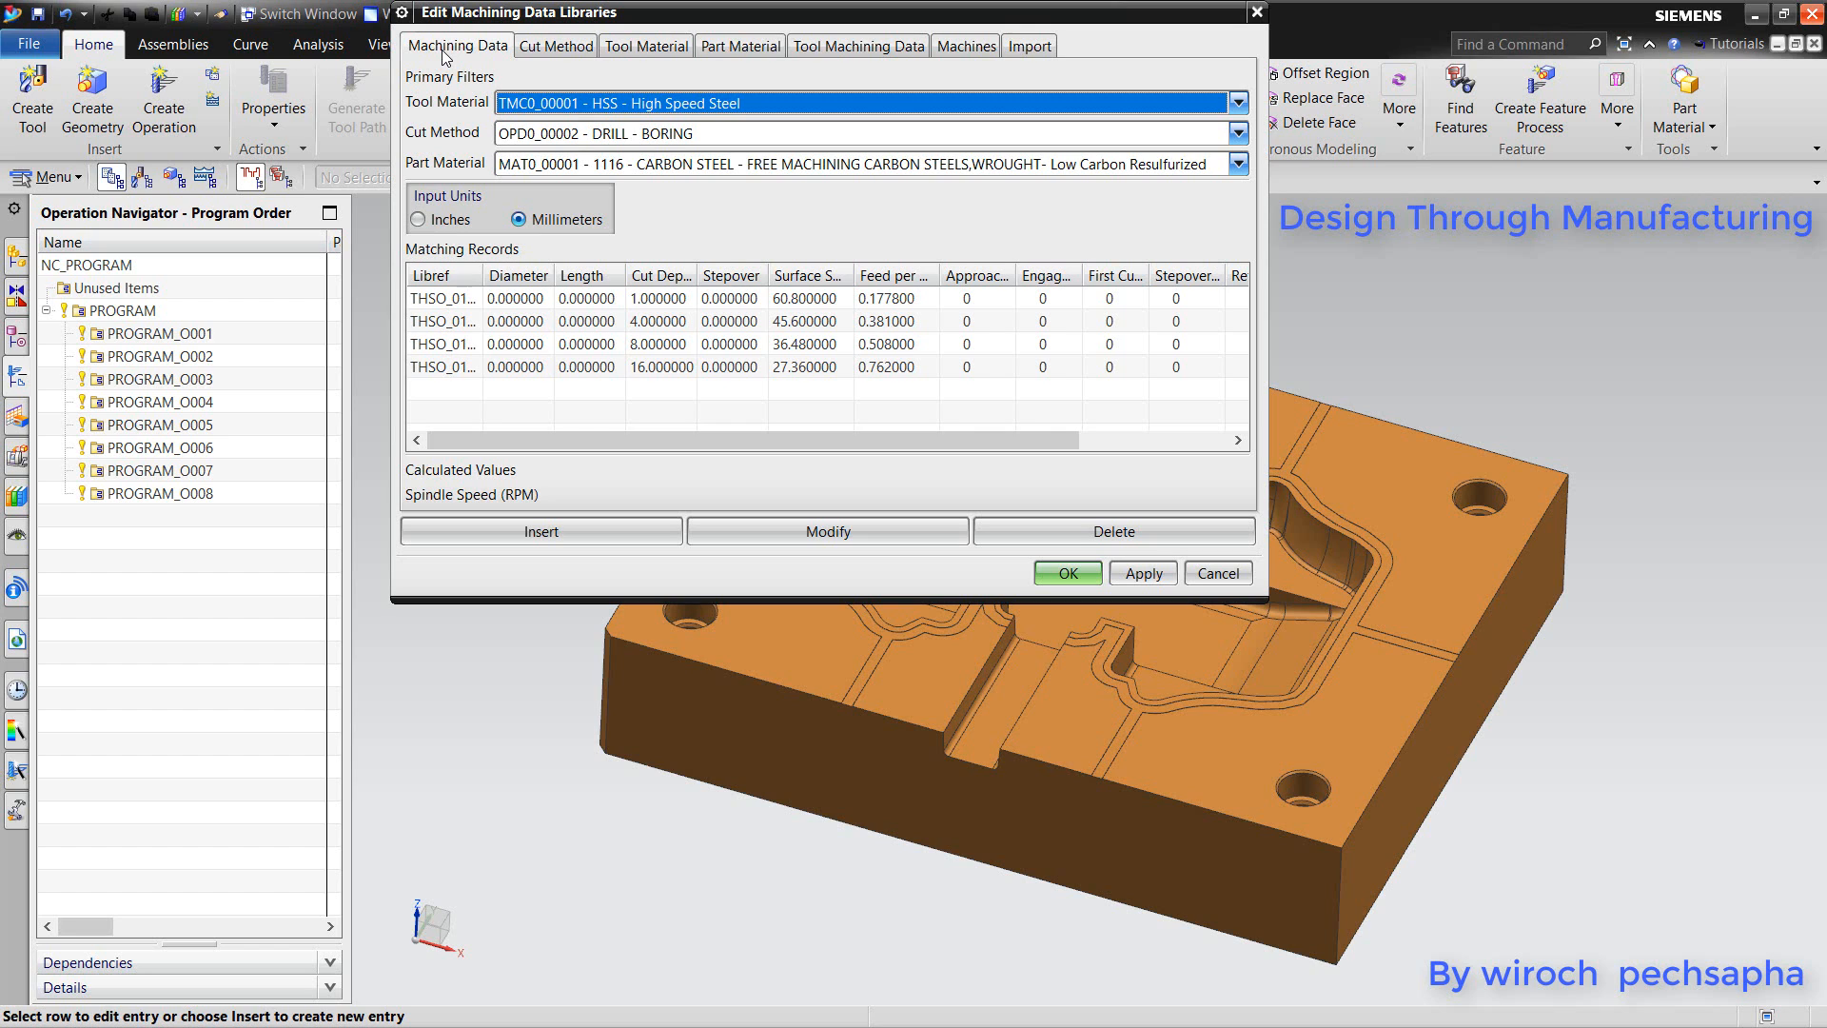
pyautogui.click(575, 105)
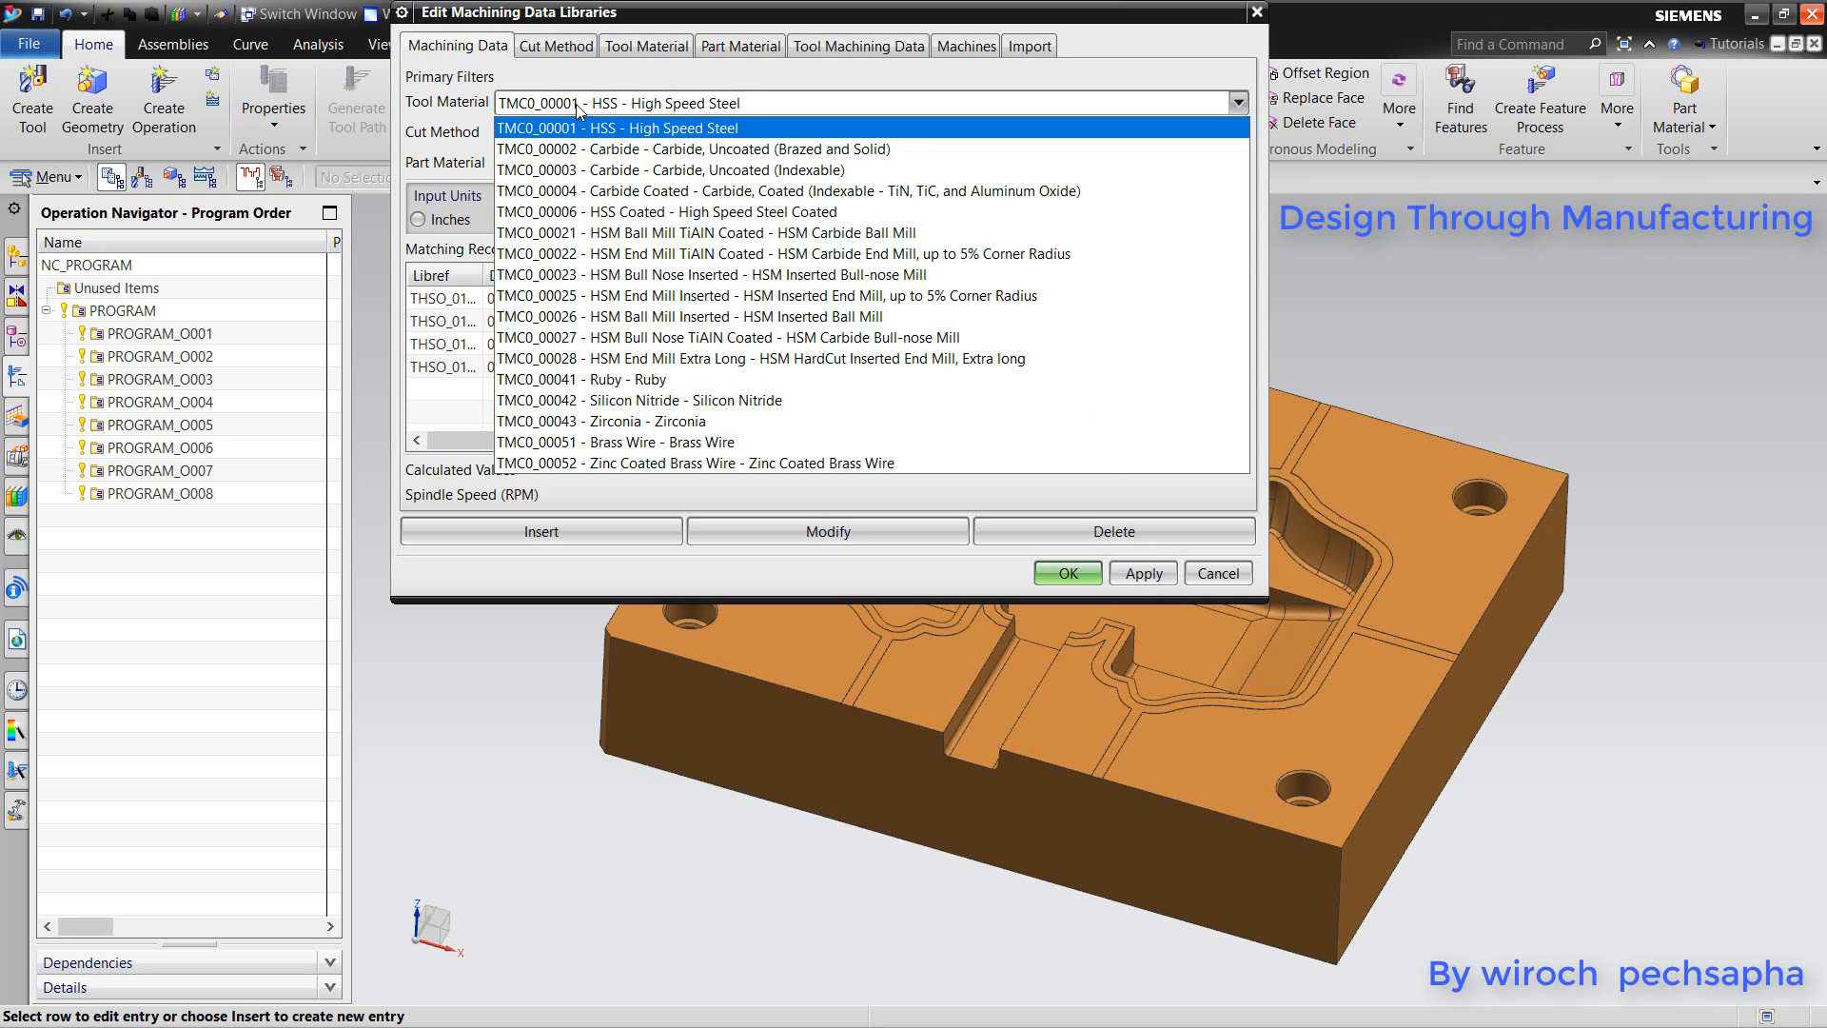
pyautogui.click(575, 173)
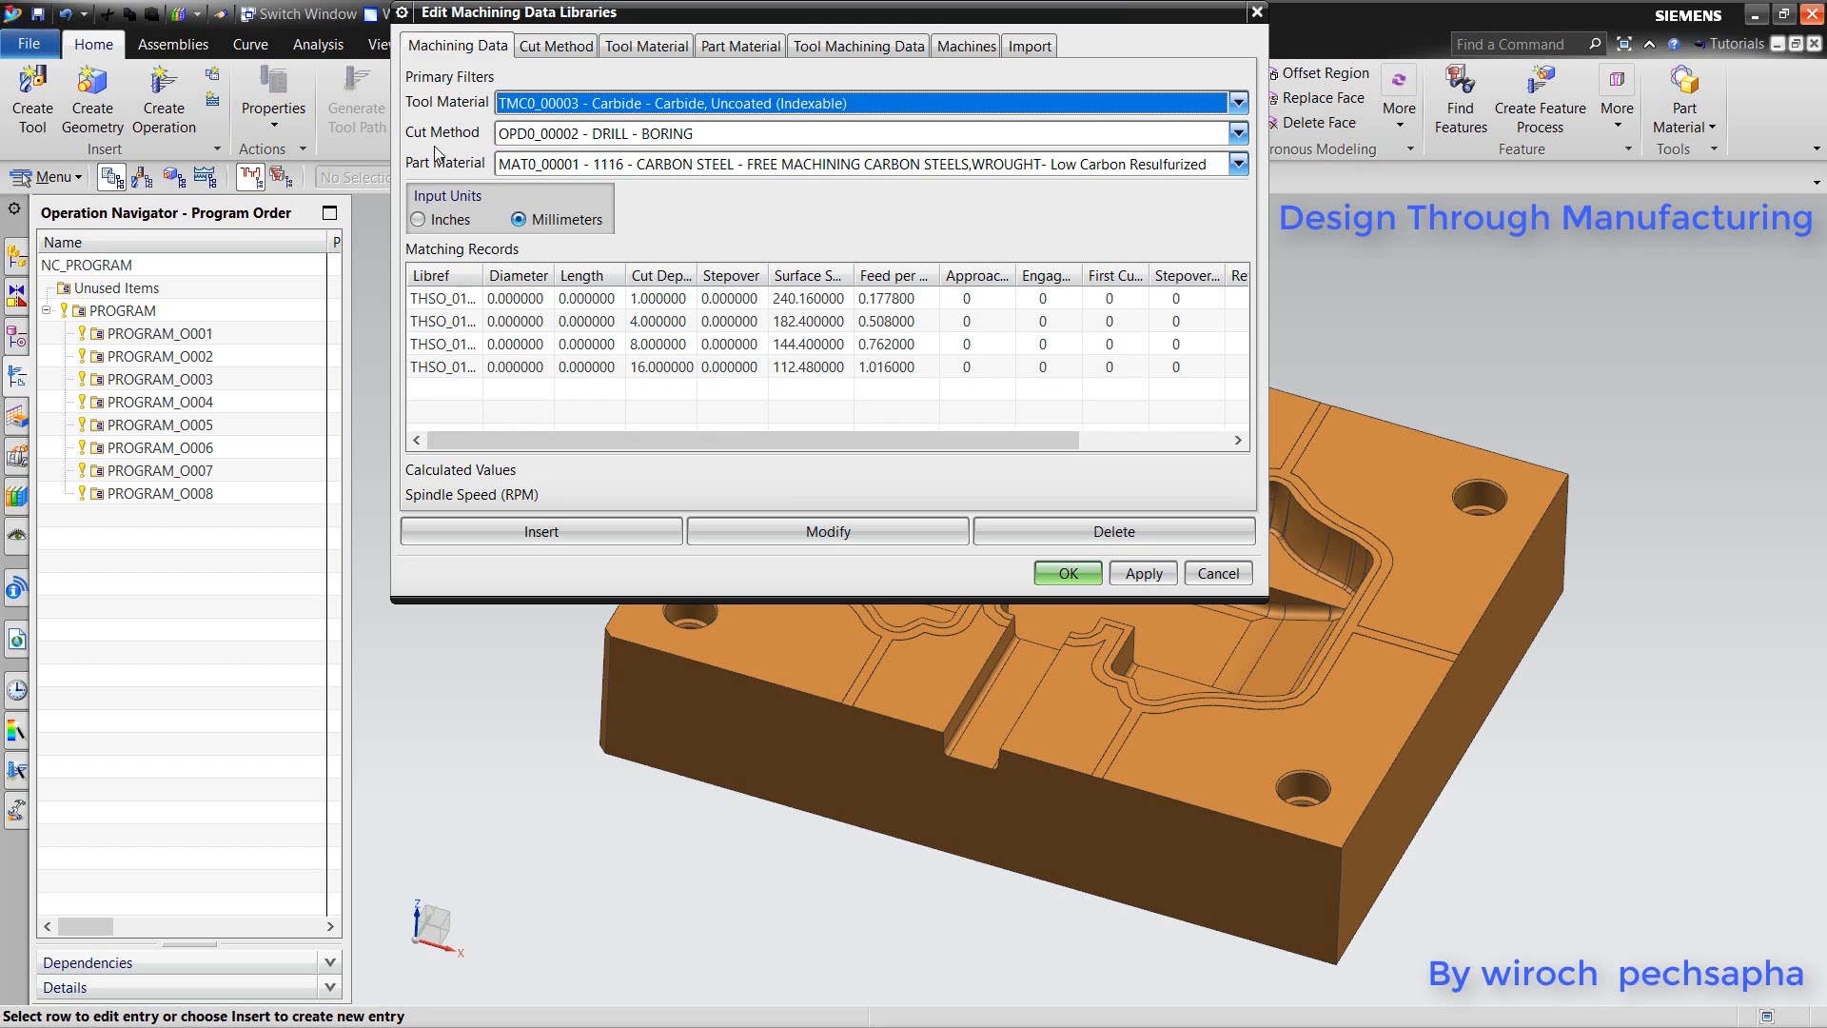
pyautogui.click(574, 135)
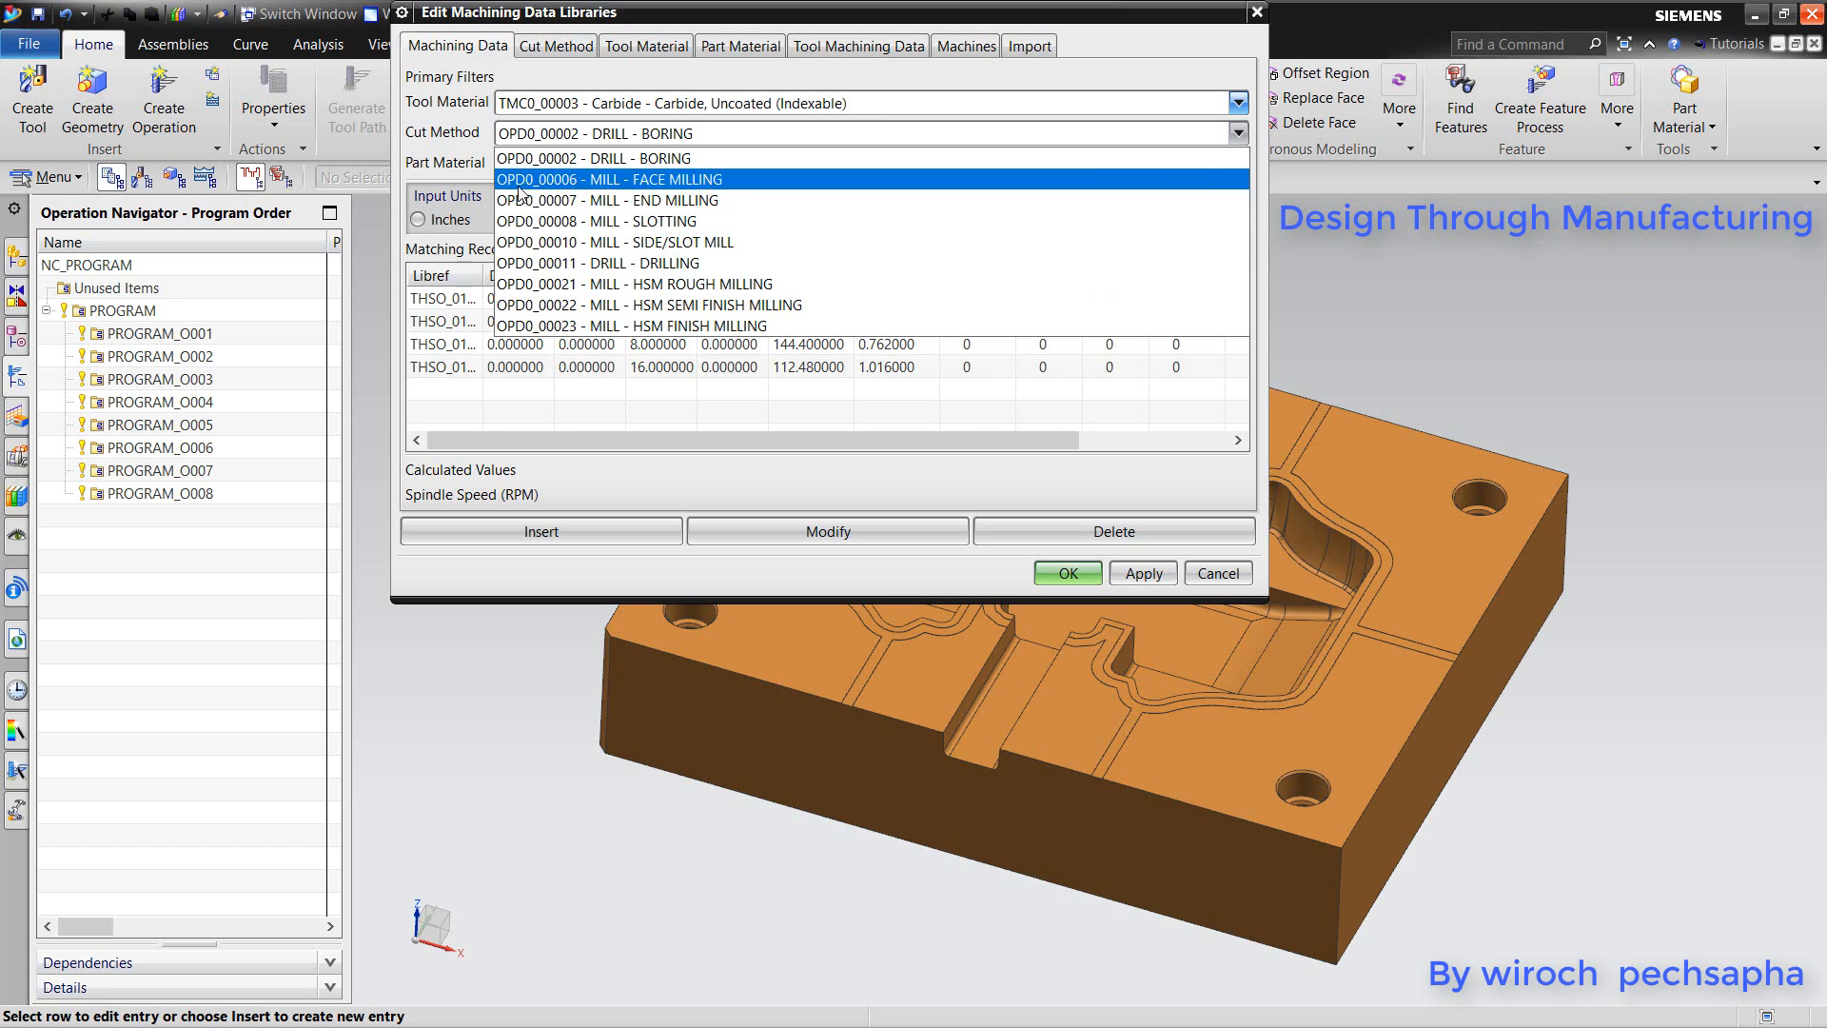
pyautogui.click(678, 202)
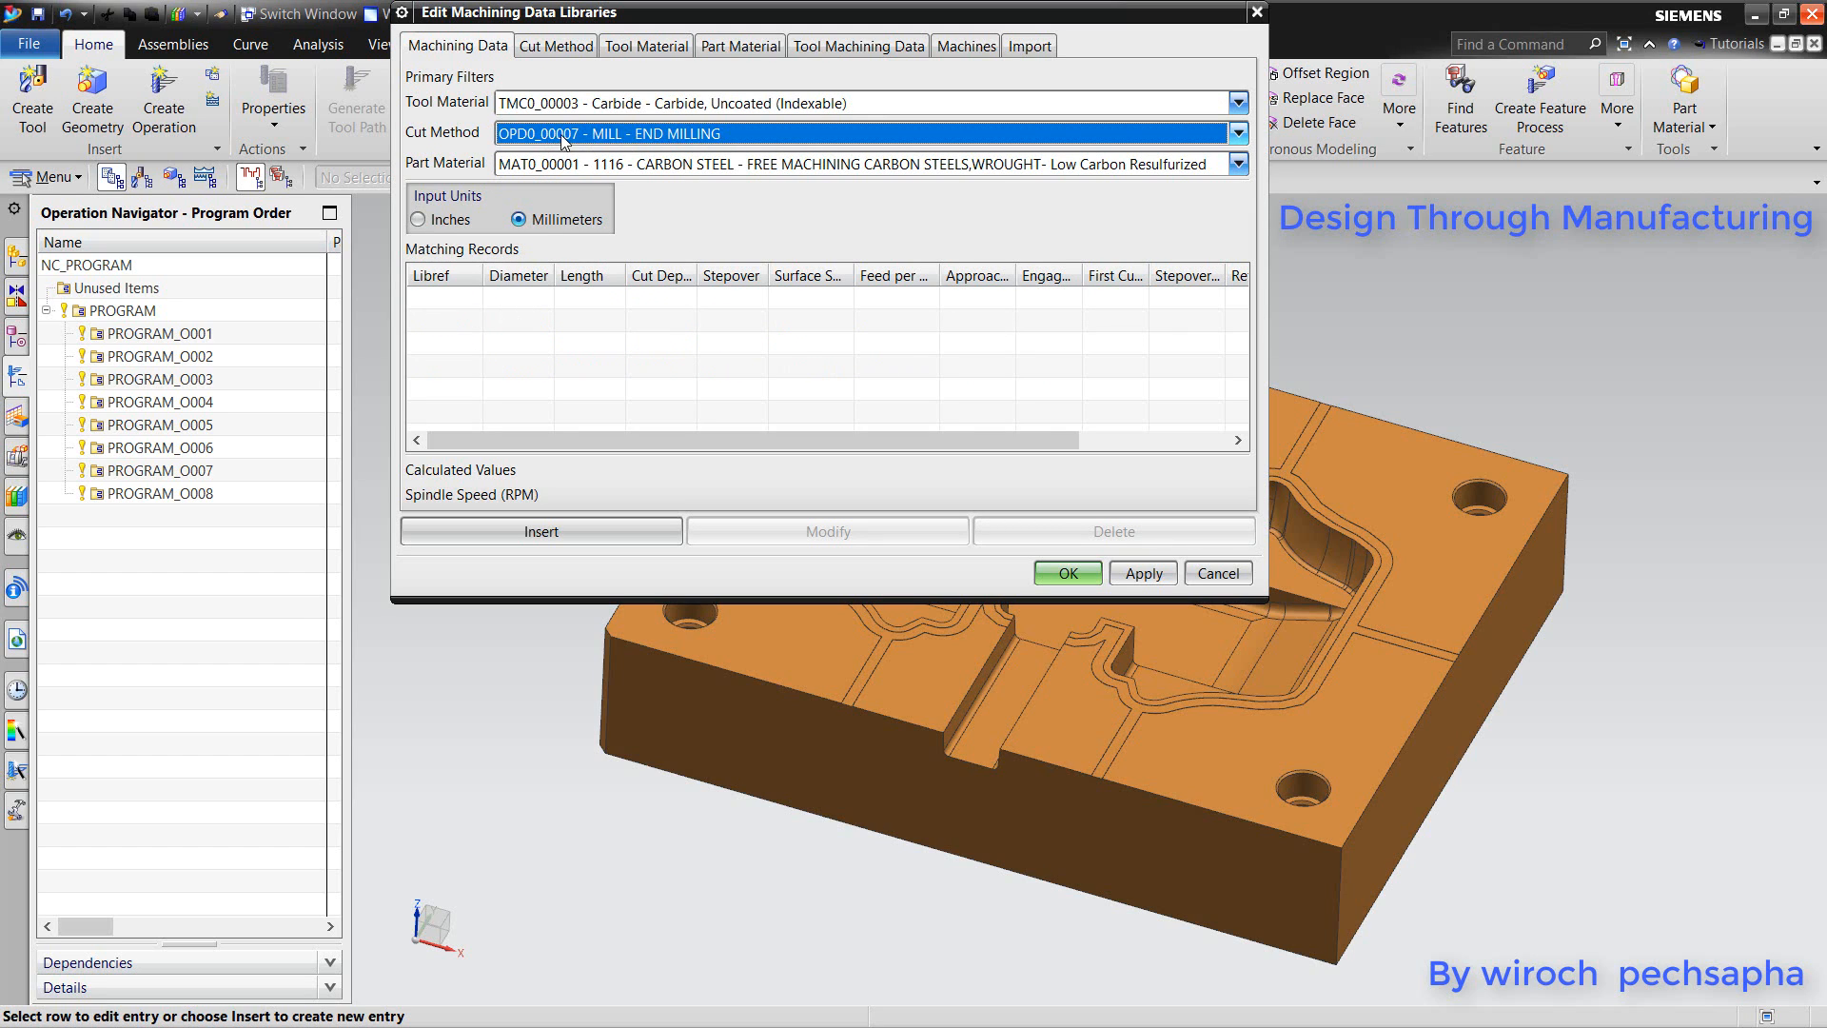
pyautogui.click(577, 167)
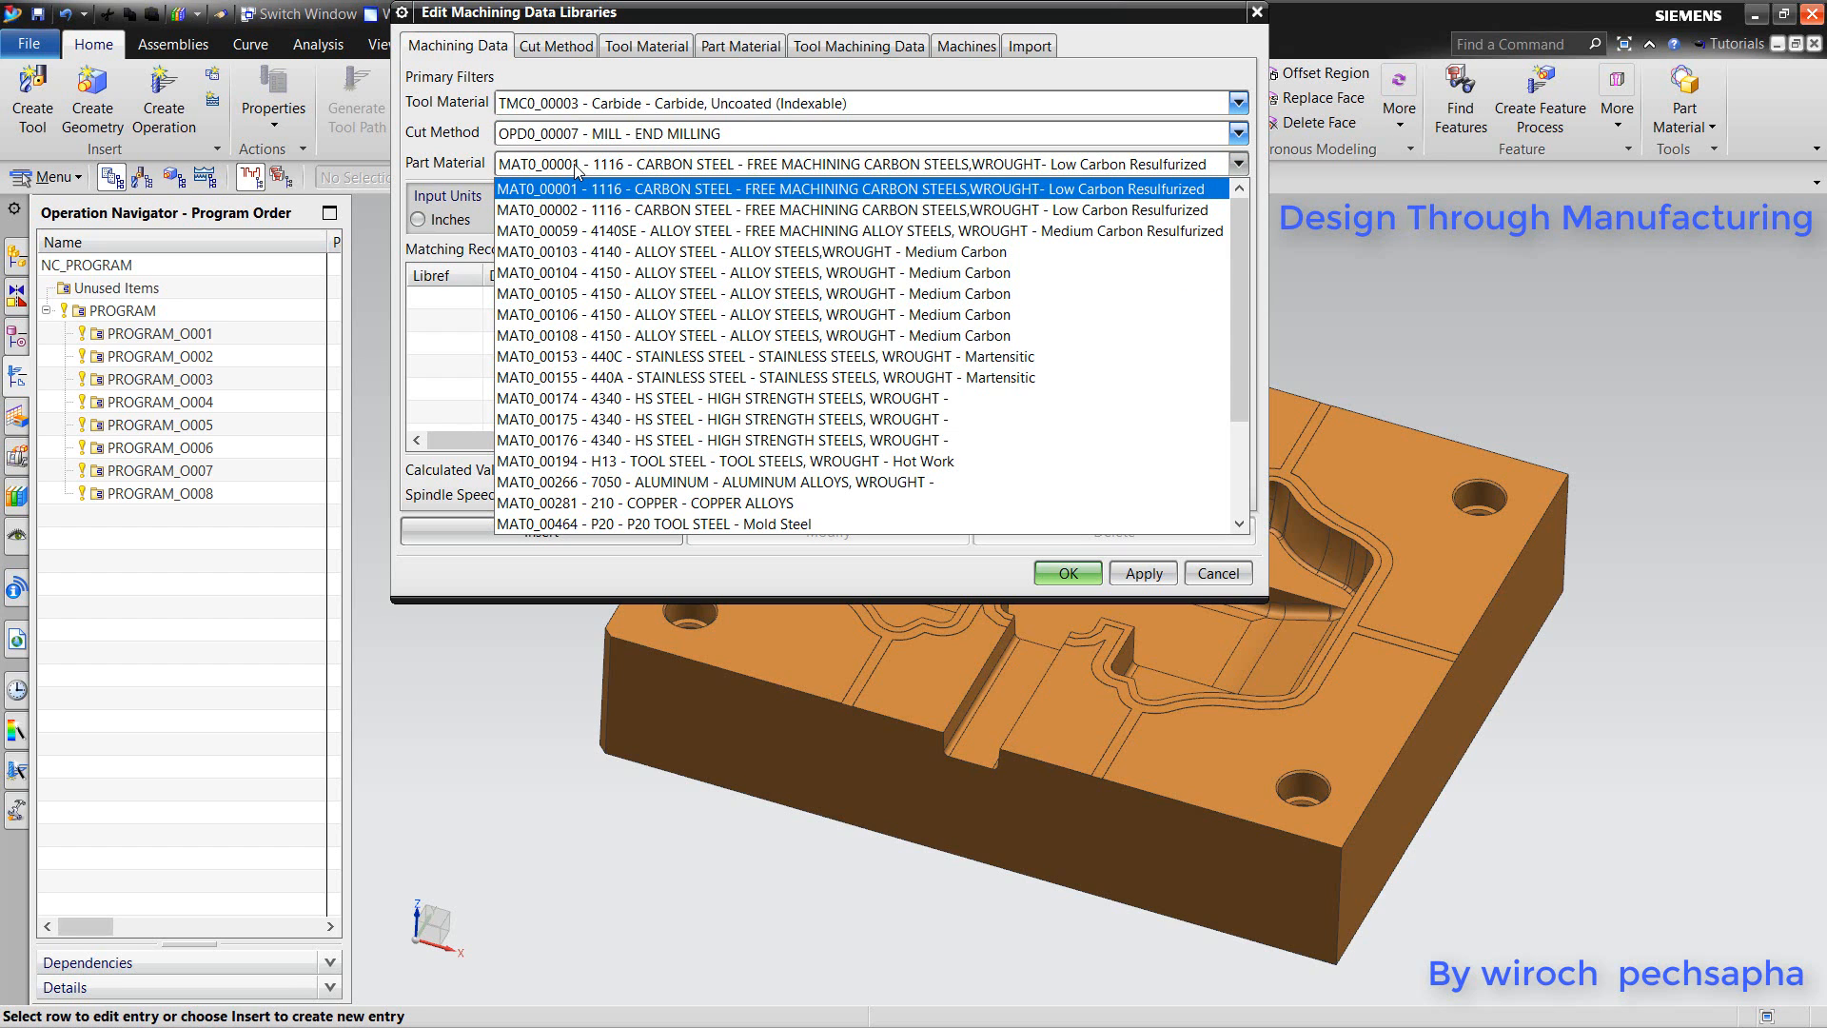
pyautogui.click(667, 505)
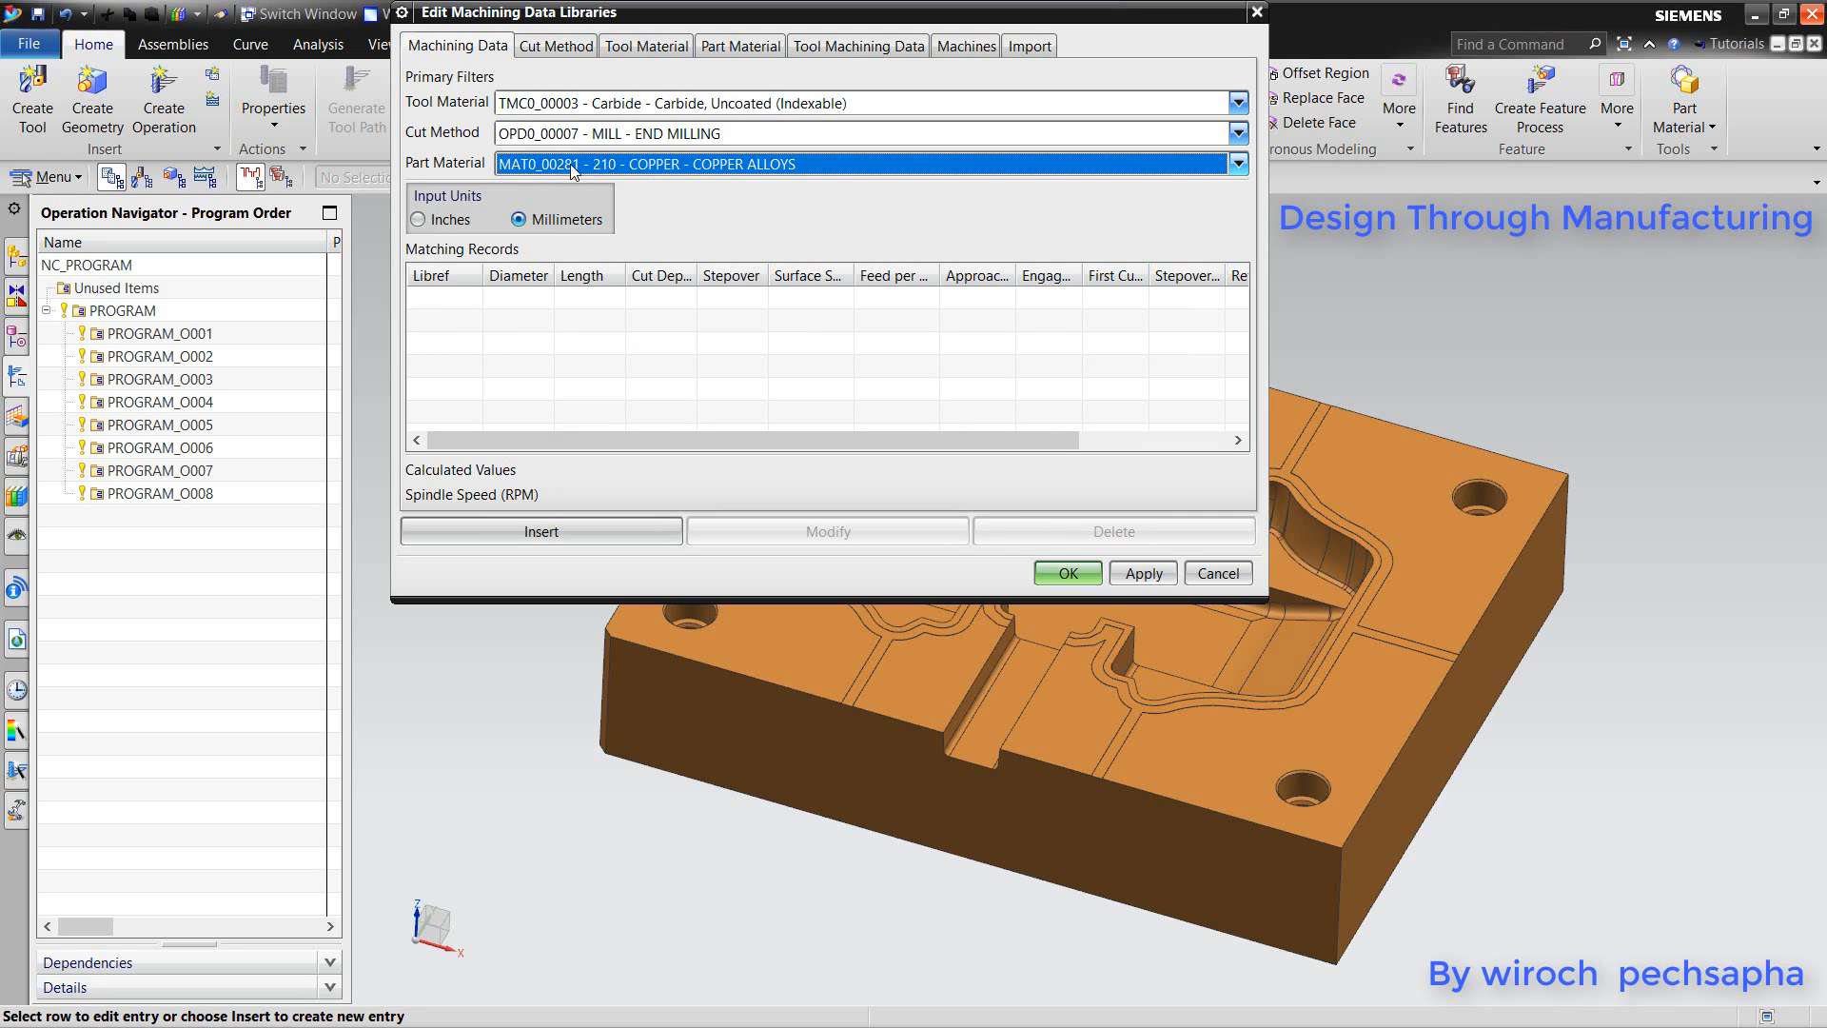
# - Insert a machining data record in millimetres with diameter 12, length 75, cut depth 0.5 and stepover 8
pyautogui.click(540, 531)
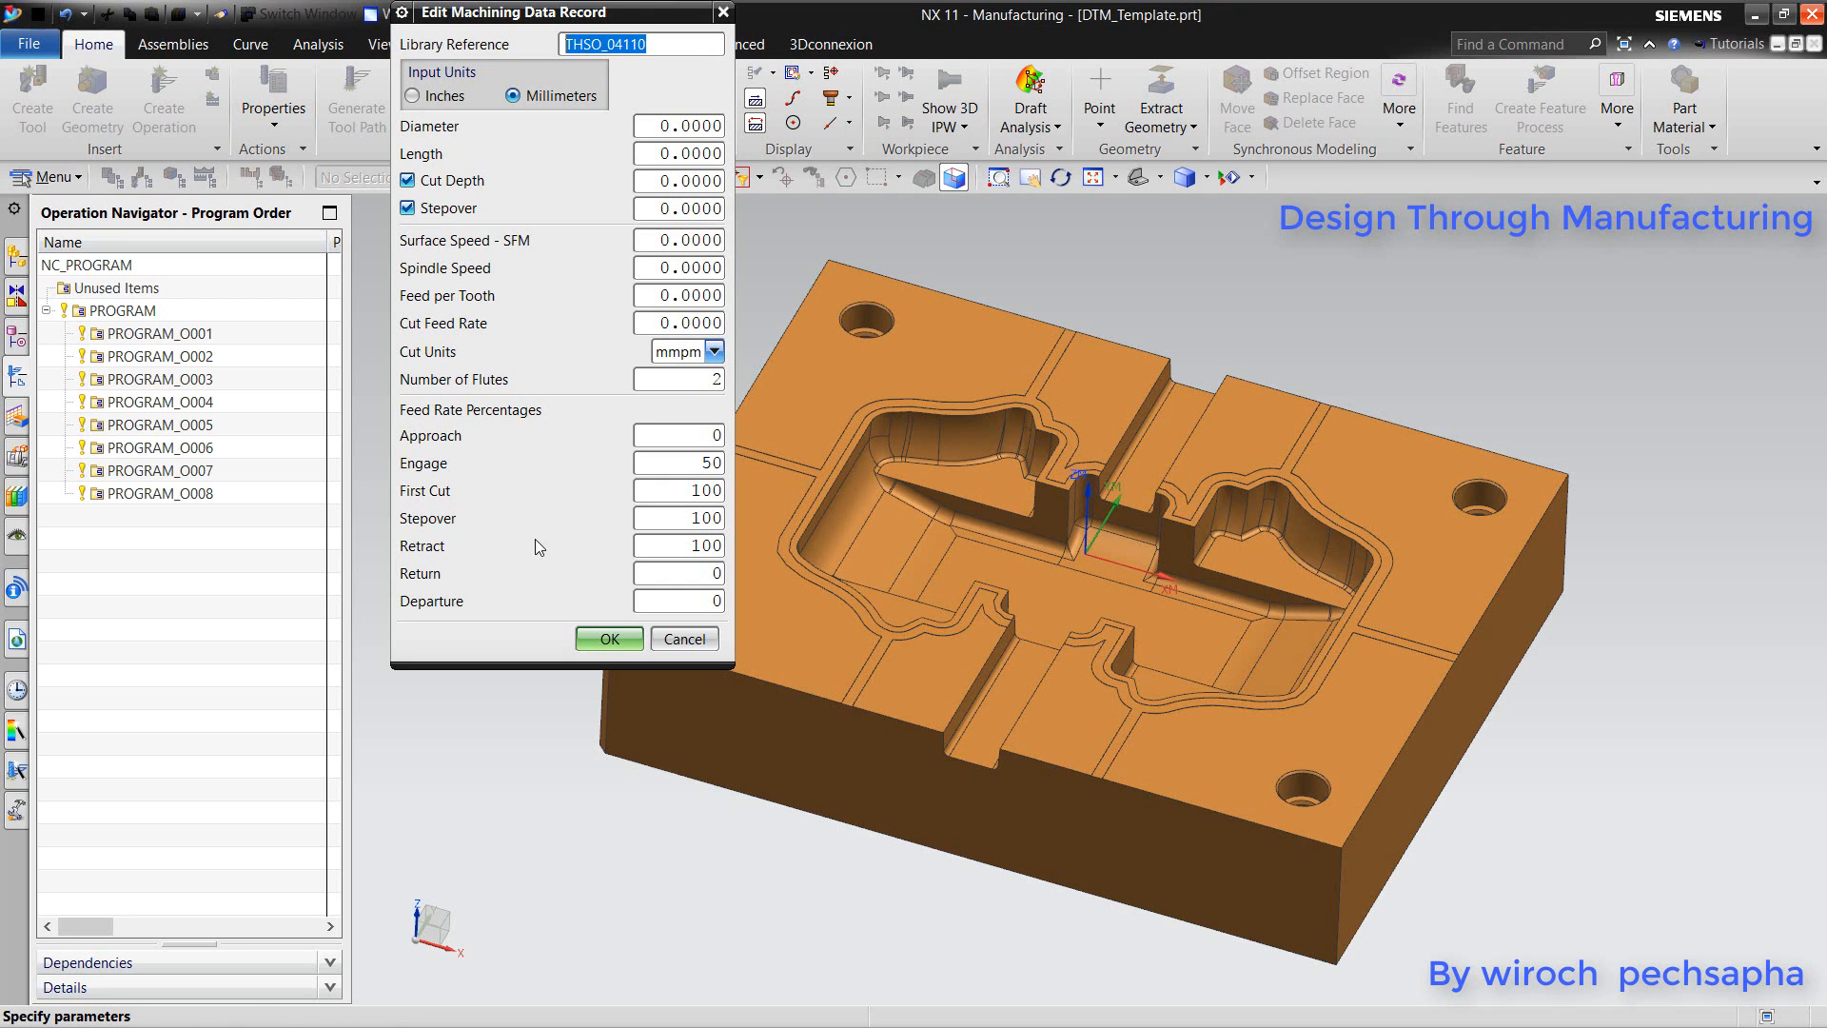
pyautogui.click(681, 127)
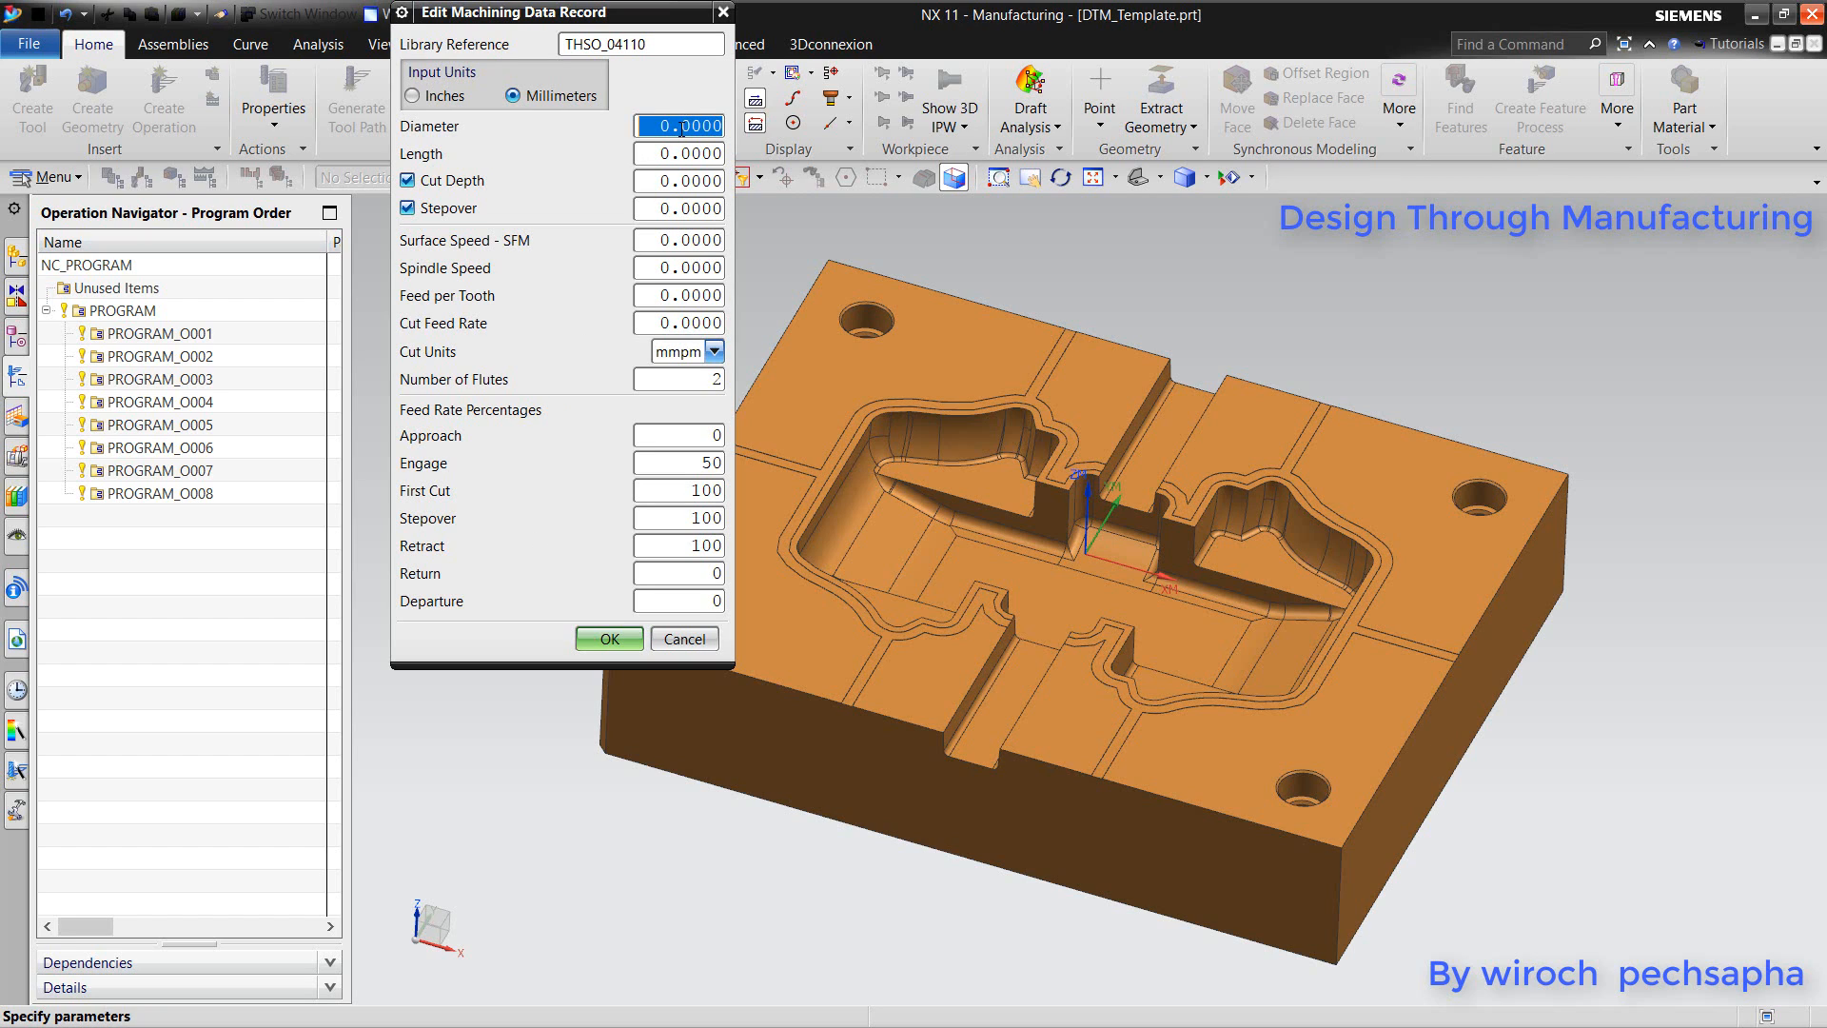
pyautogui.write('12')
pyautogui.click(676, 156)
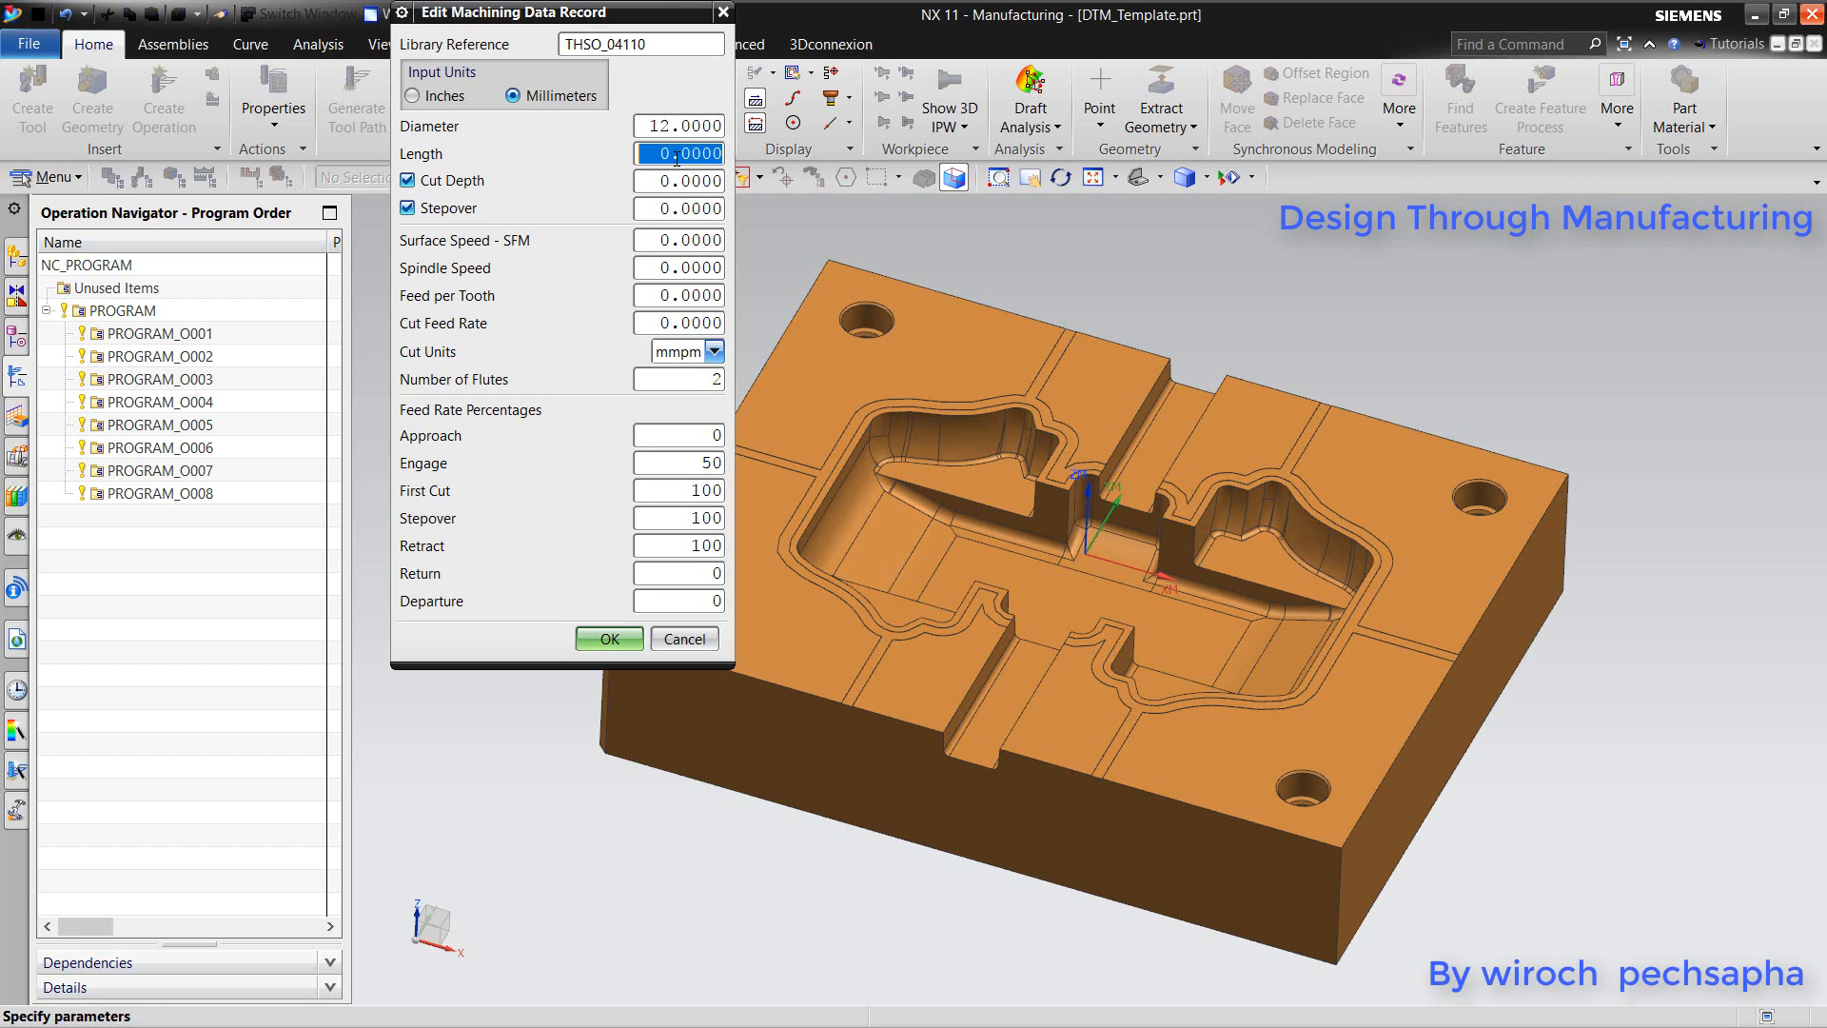
pyautogui.write('75')
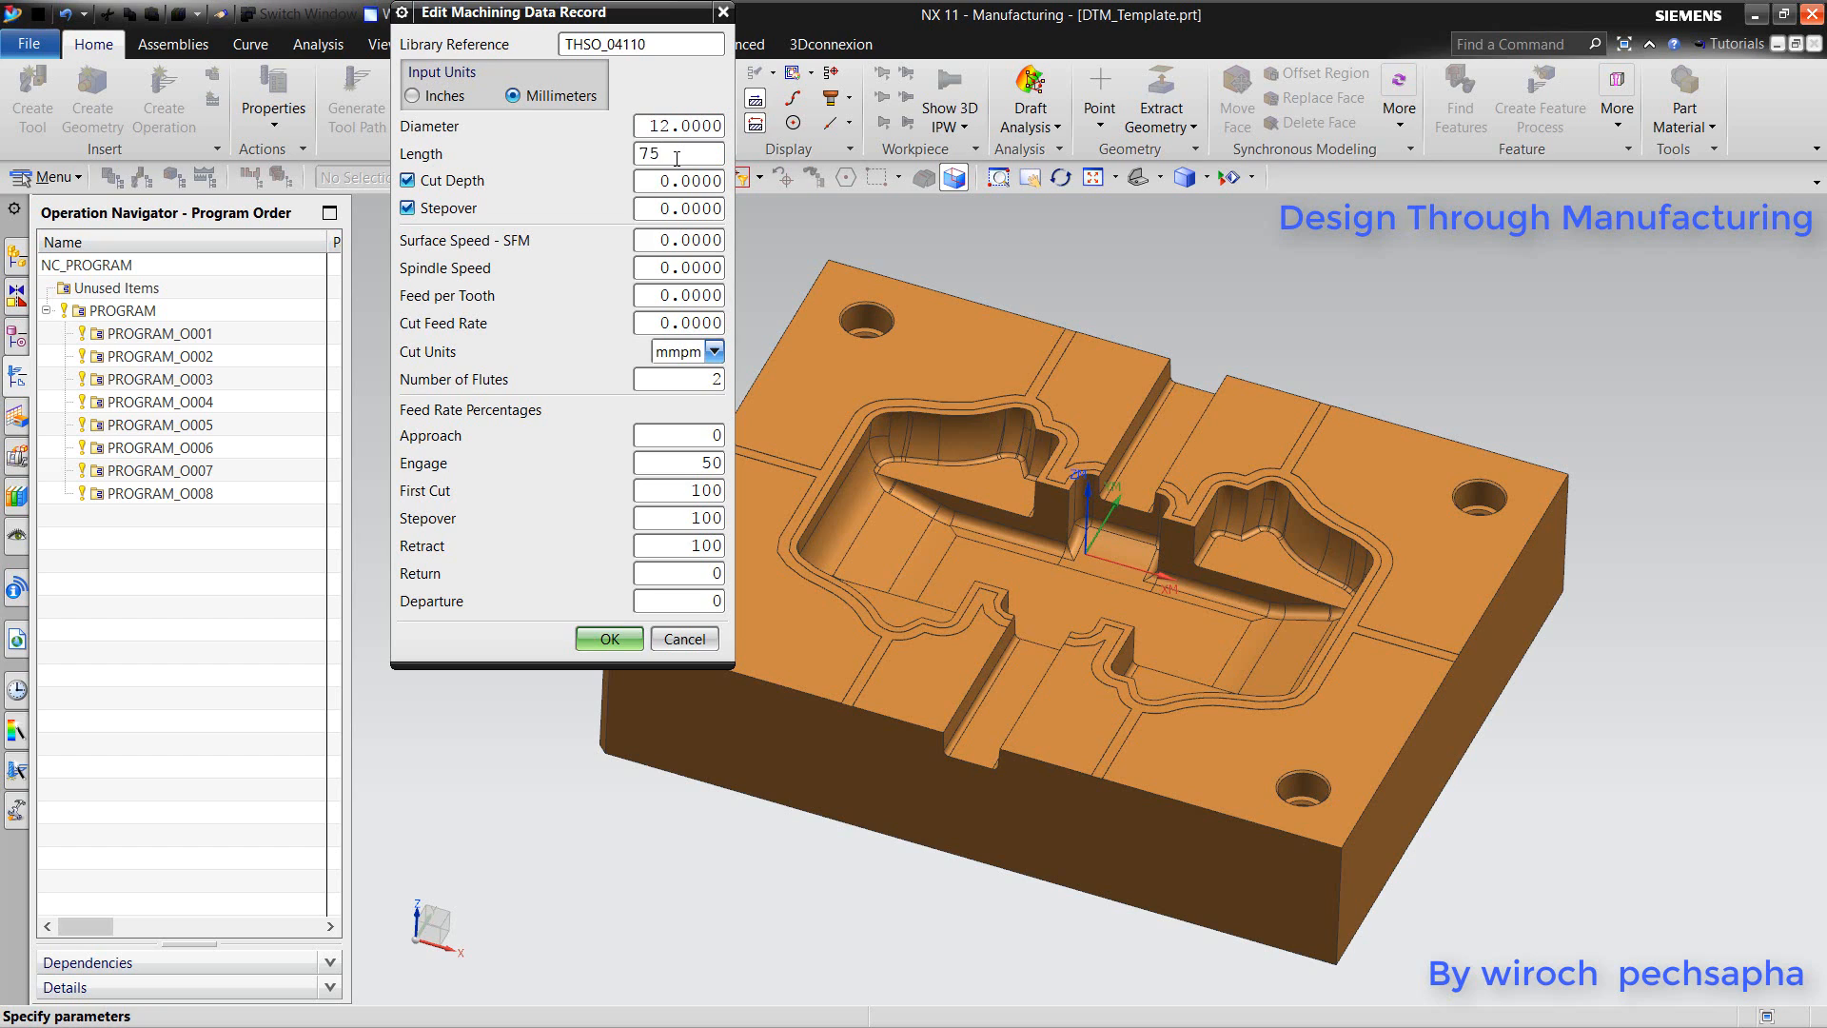
pyautogui.click(678, 181)
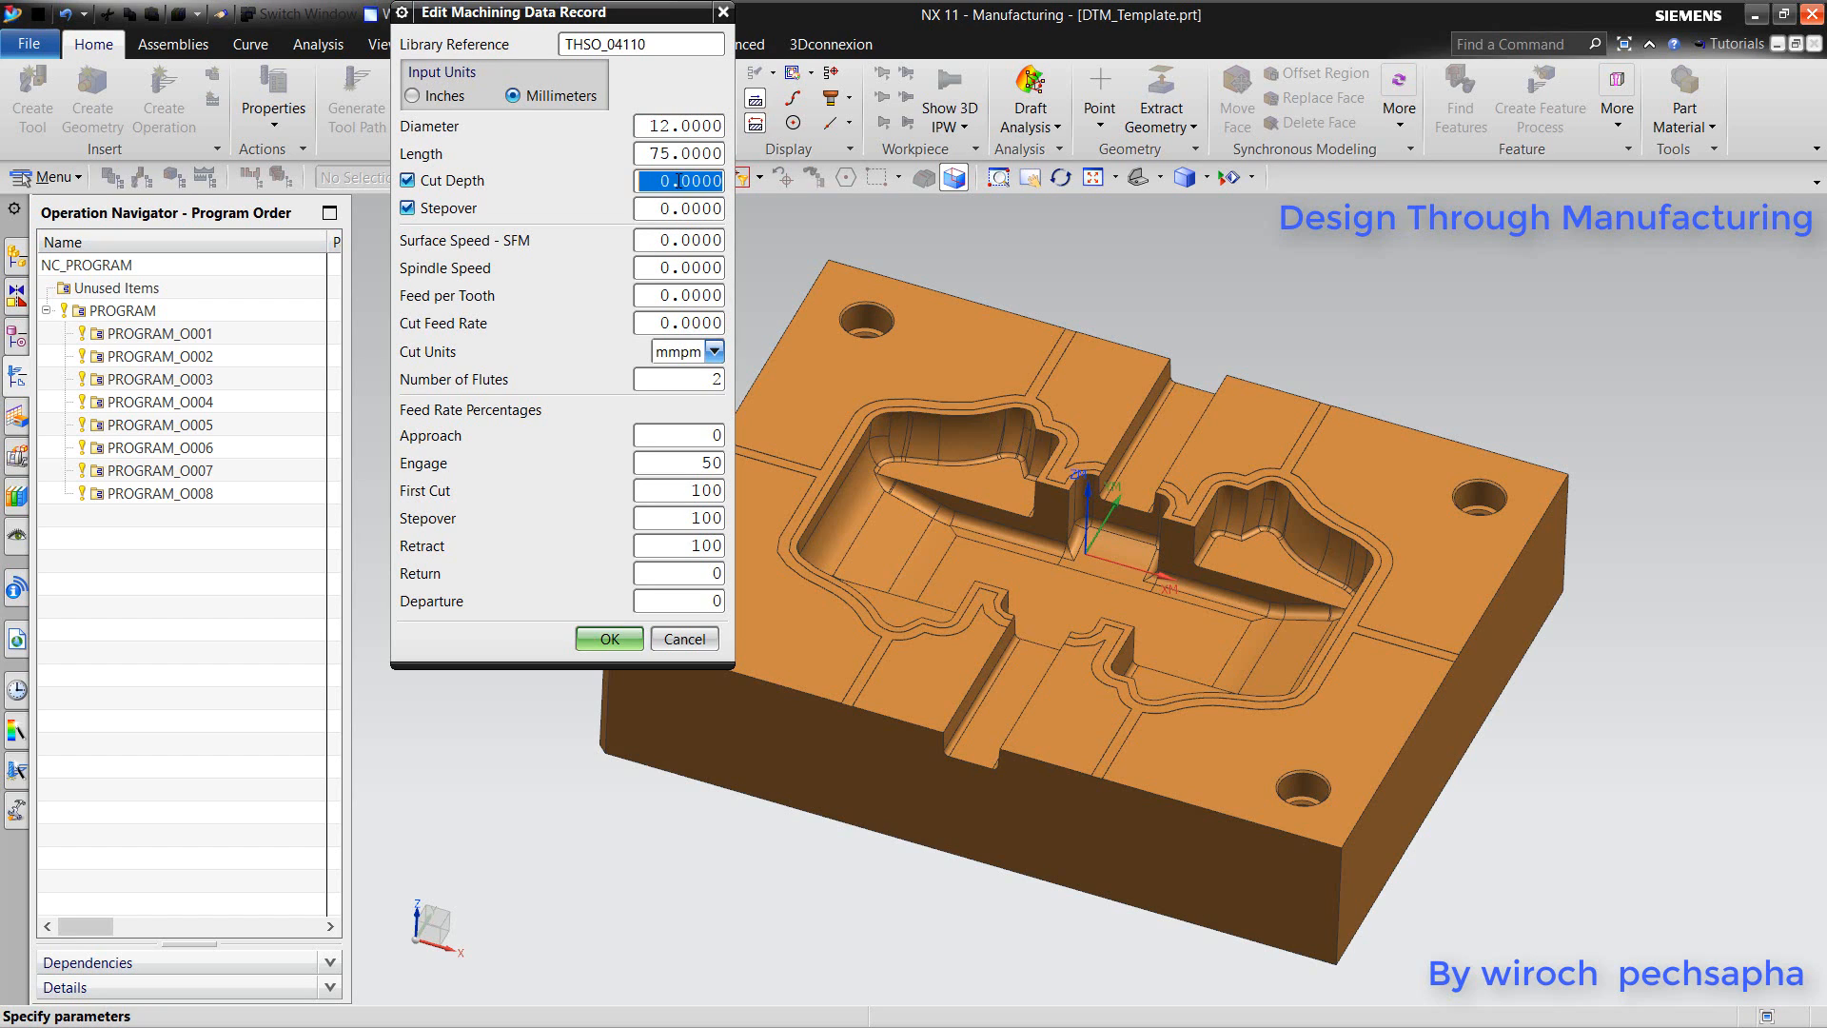
pyautogui.click(678, 181)
pyautogui.doubleClick(679, 181)
pyautogui.write('.5')
pyautogui.doubleClick(684, 210)
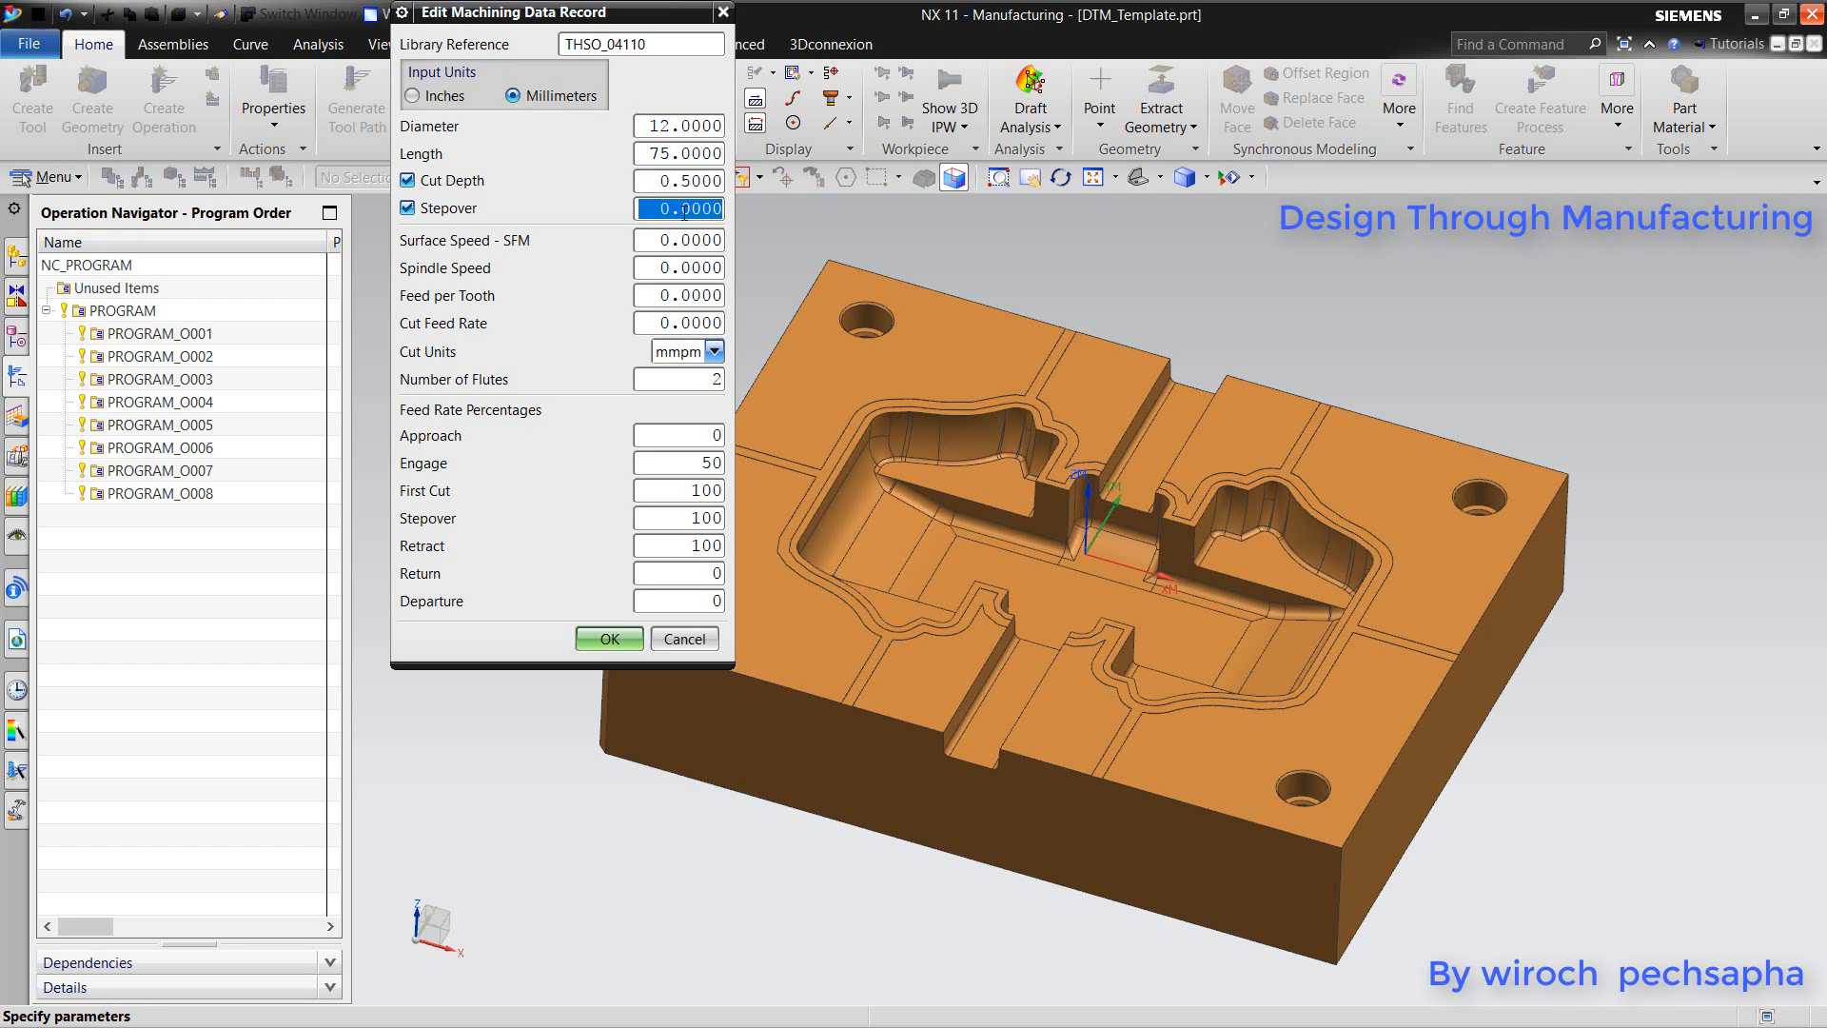
pyautogui.write('8')
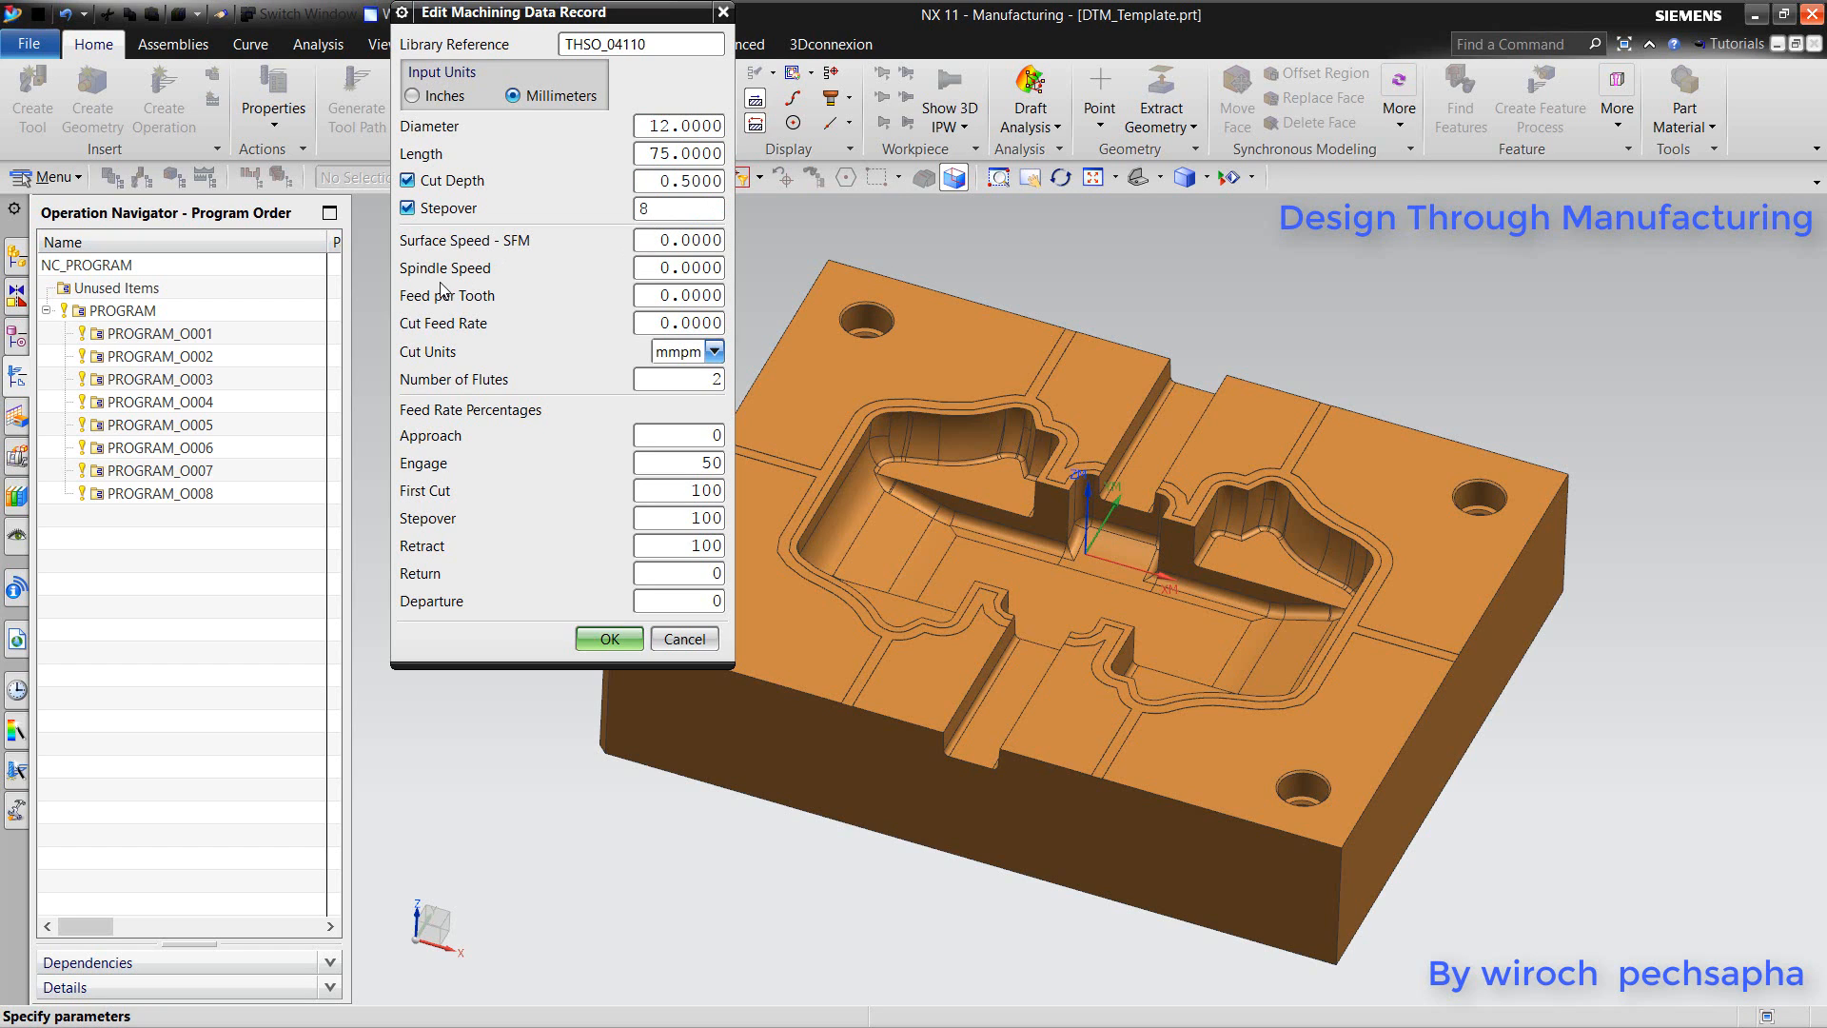
# - Set the record's spindle speed to 3500 and cut feed rate to 1200 mmpm, and save it to the library
pyautogui.doubleClick(674, 267)
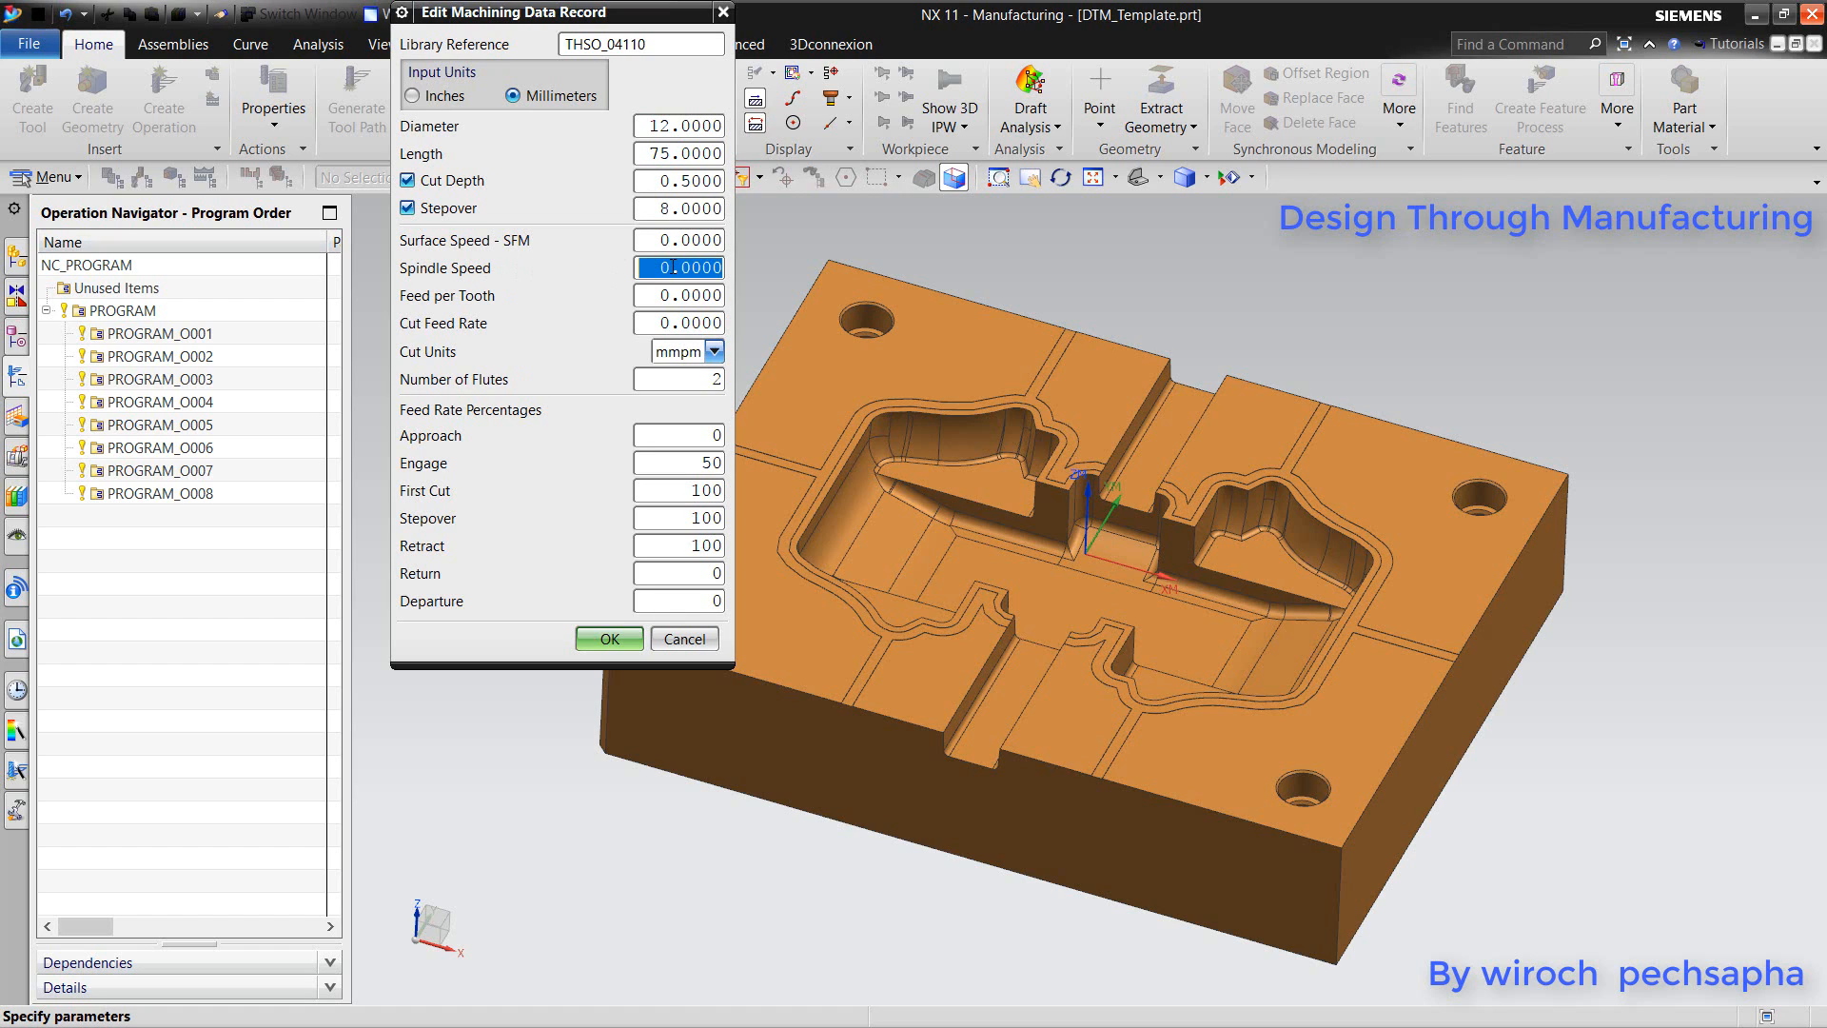
pyautogui.write('3500')
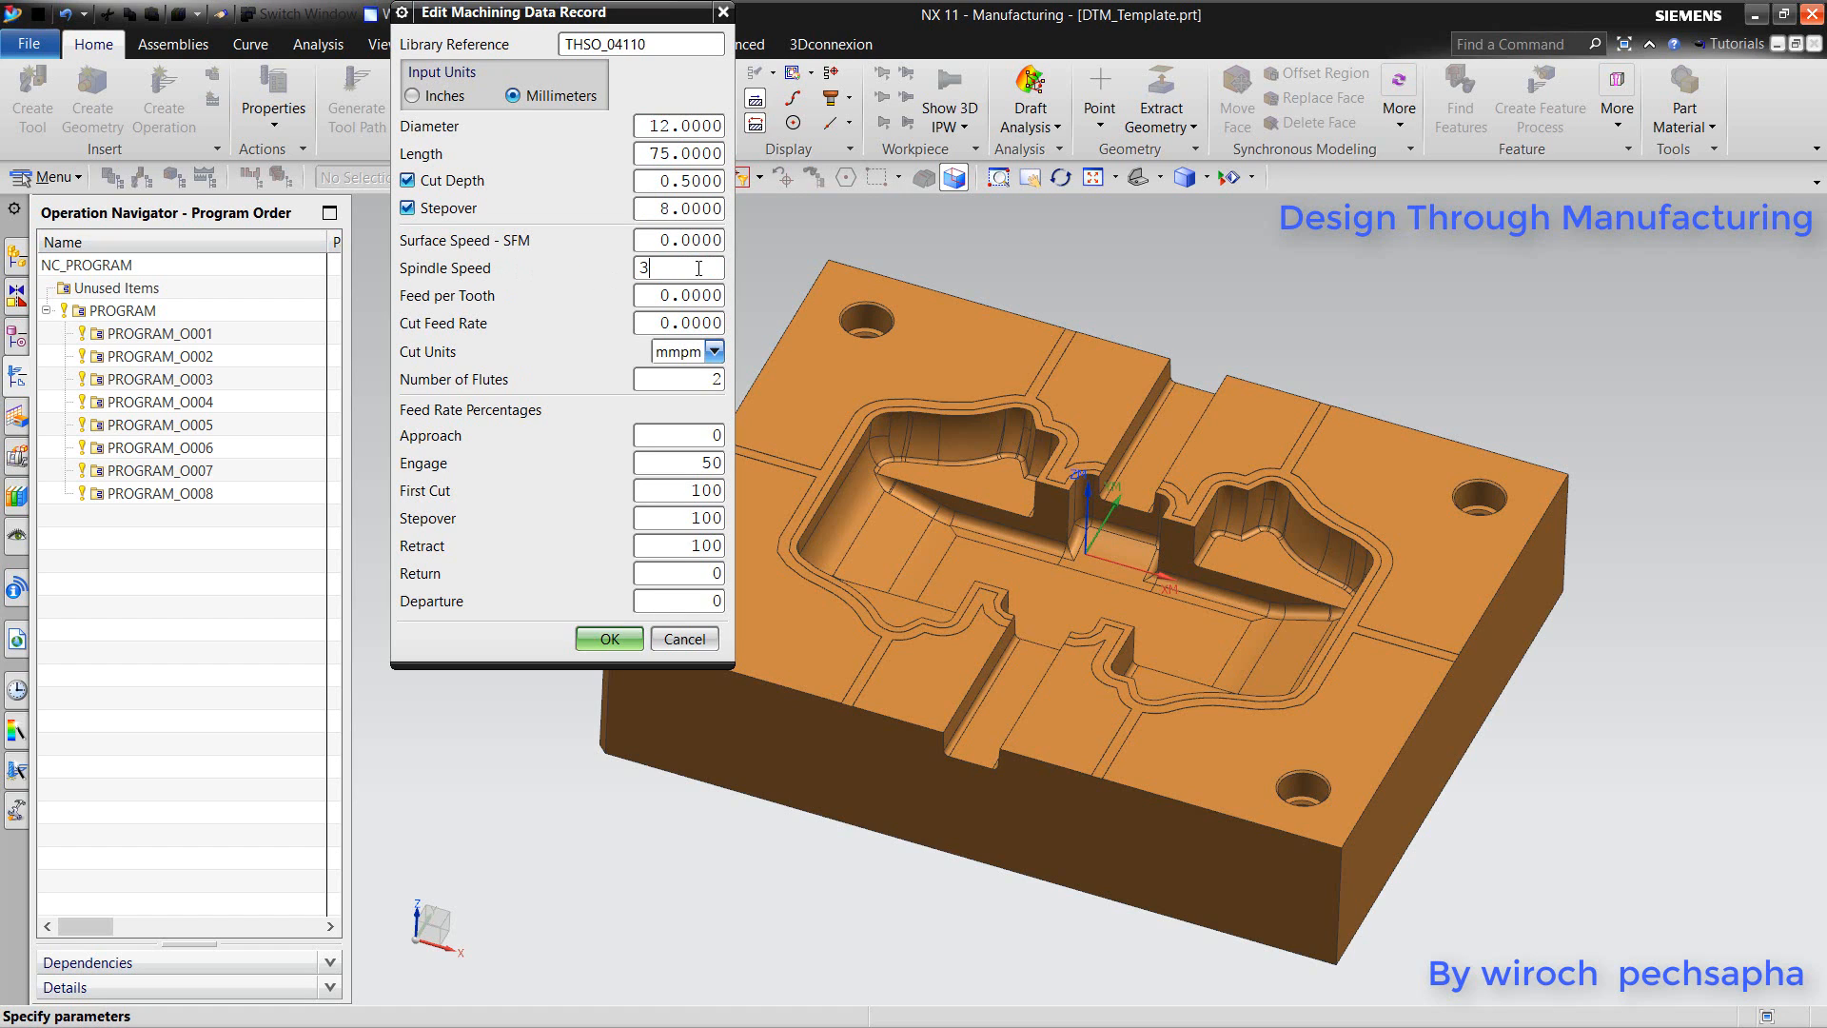
pyautogui.doubleClick(698, 323)
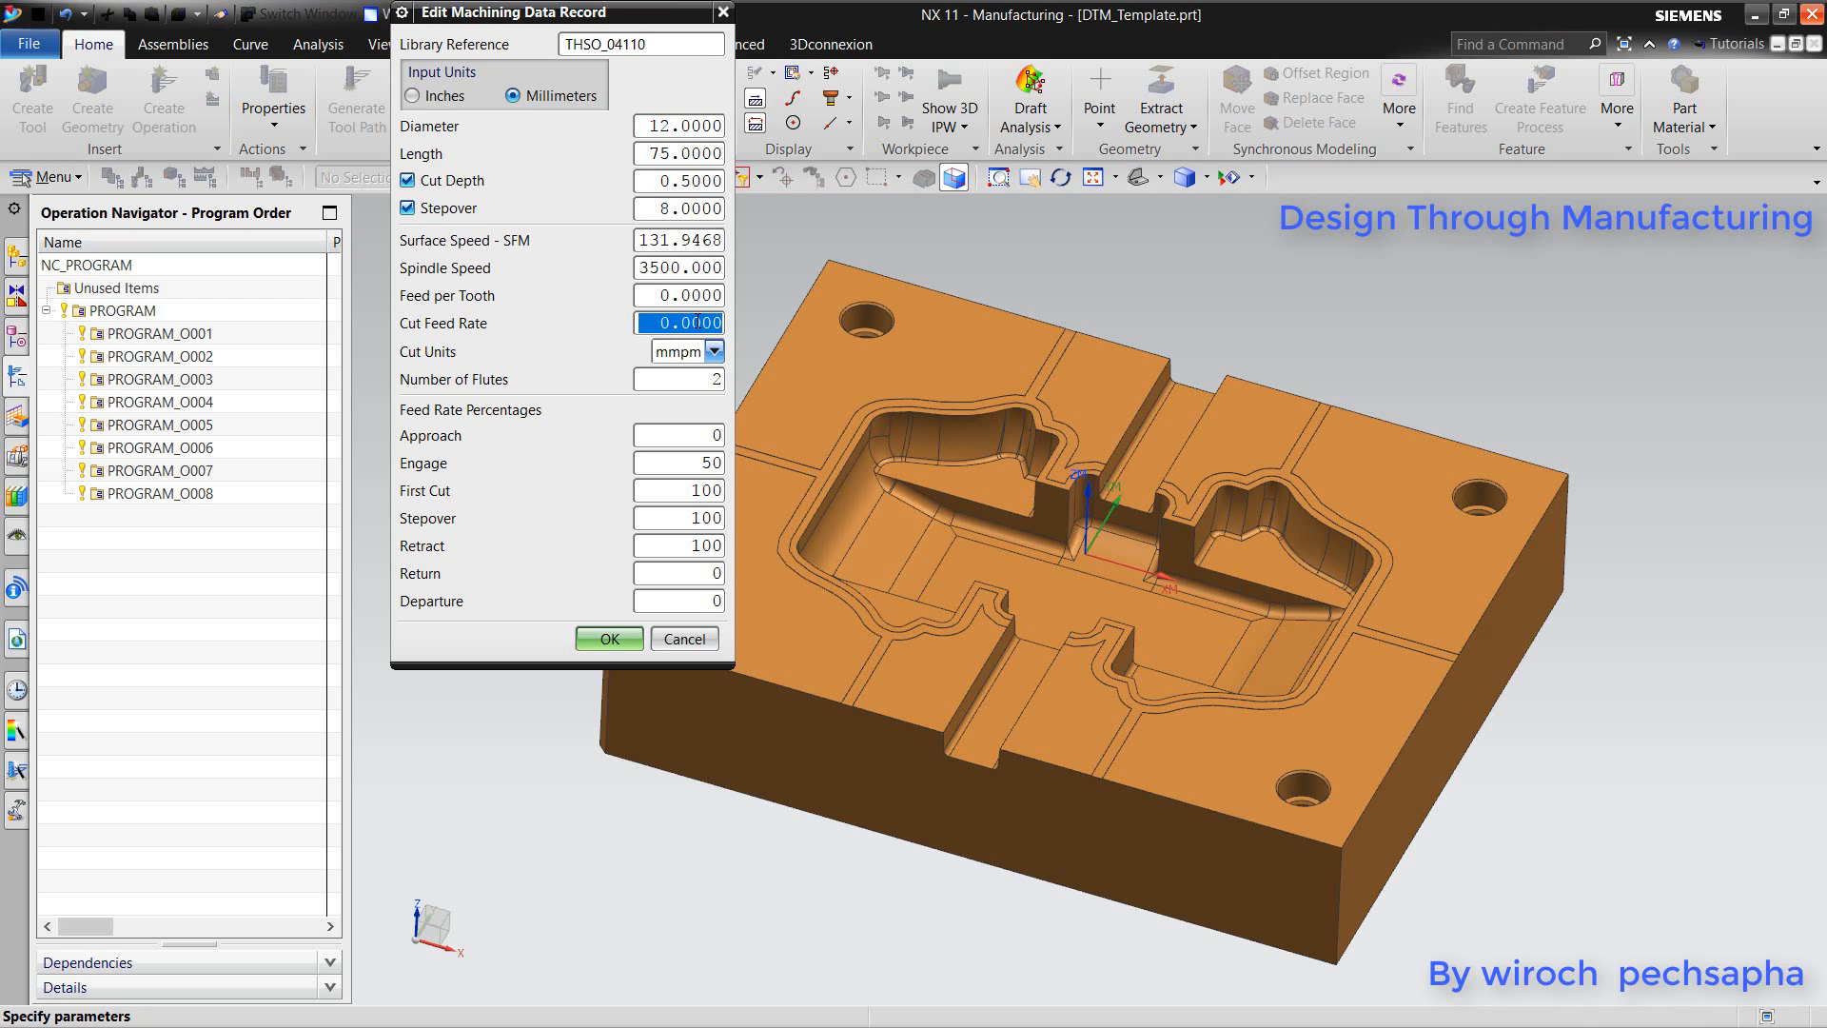
pyautogui.write('1200')
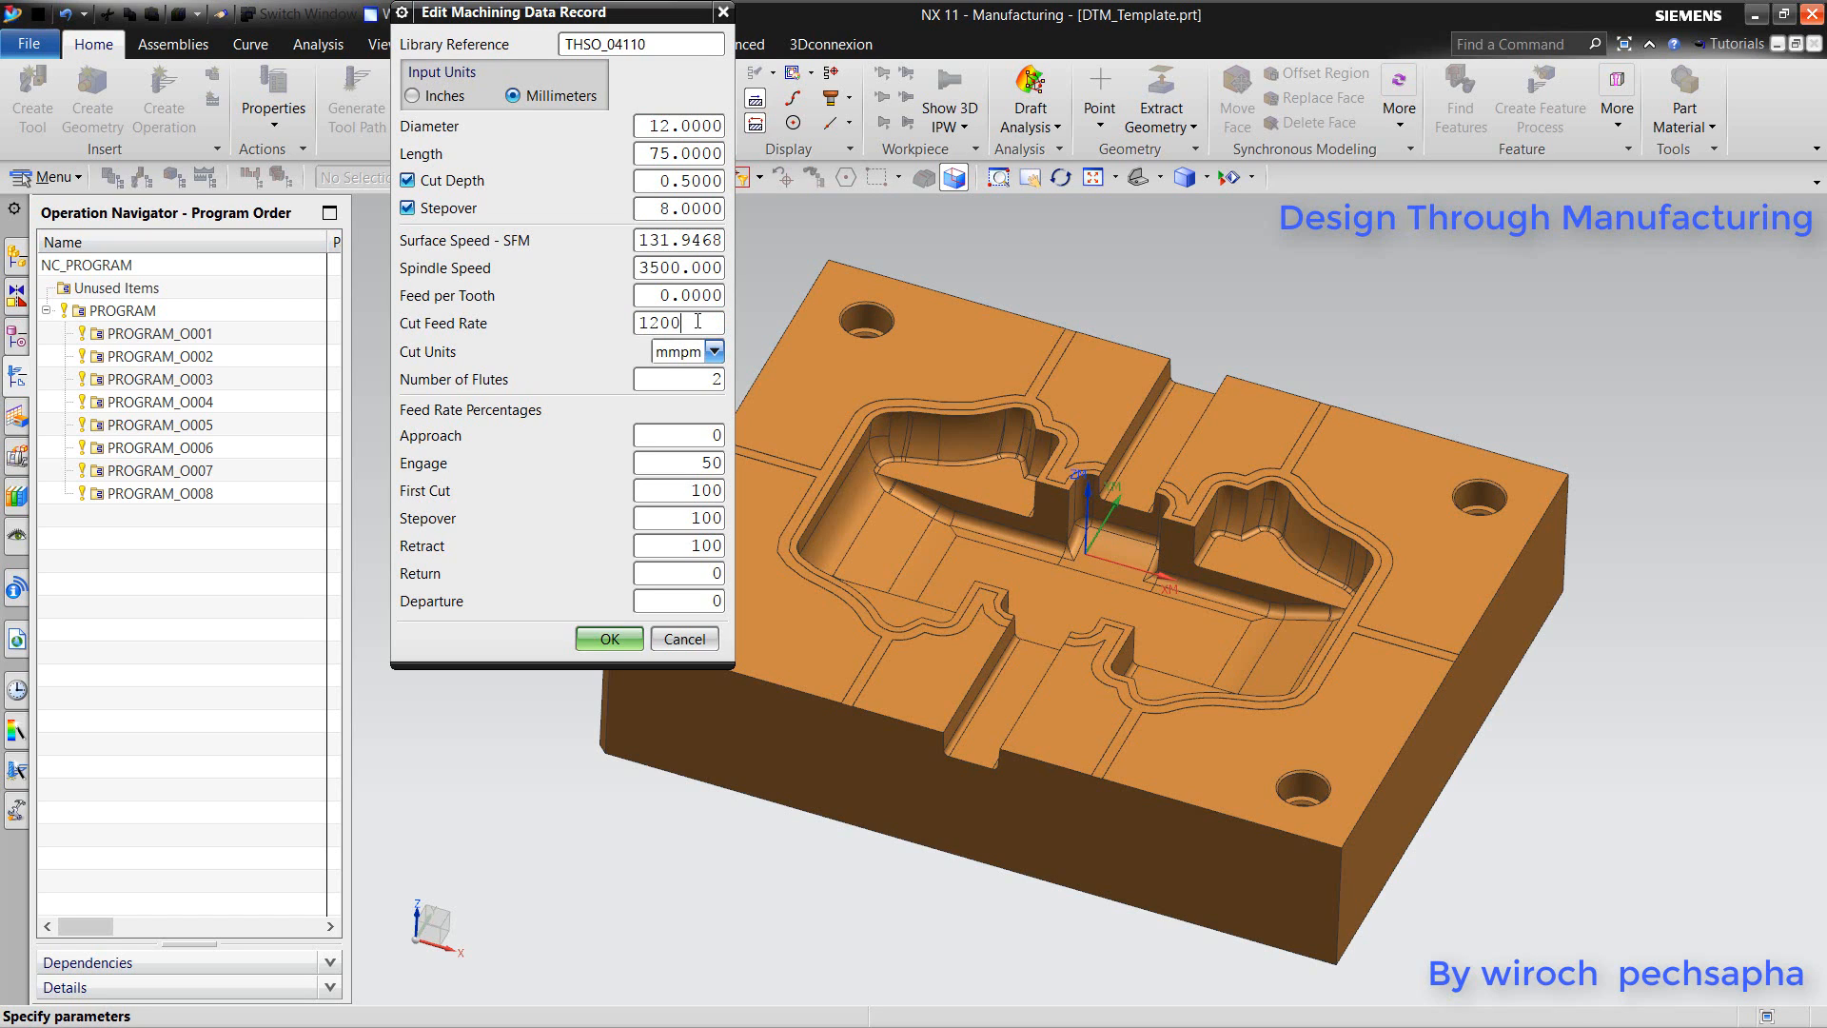
pyautogui.press('Tab')
pyautogui.doubleClick(712, 463)
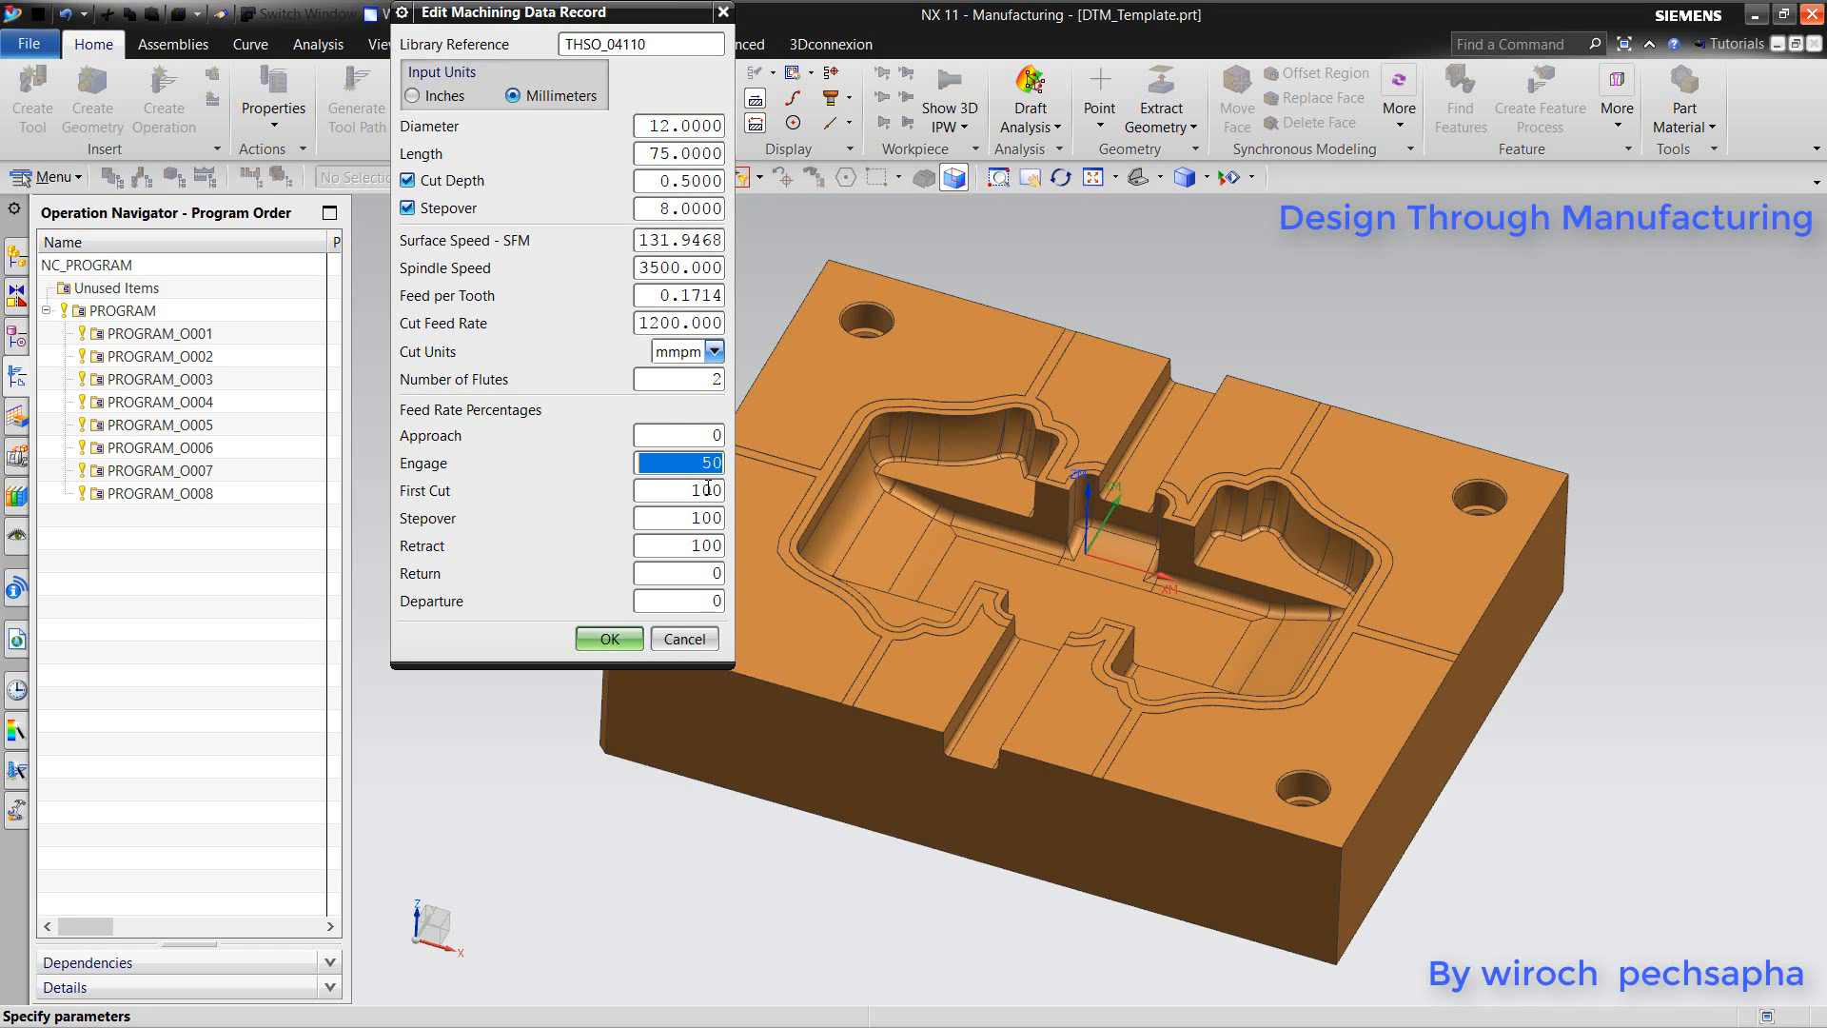
pyautogui.doubleClick(709, 490)
pyautogui.doubleClick(709, 518)
pyautogui.doubleClick(708, 545)
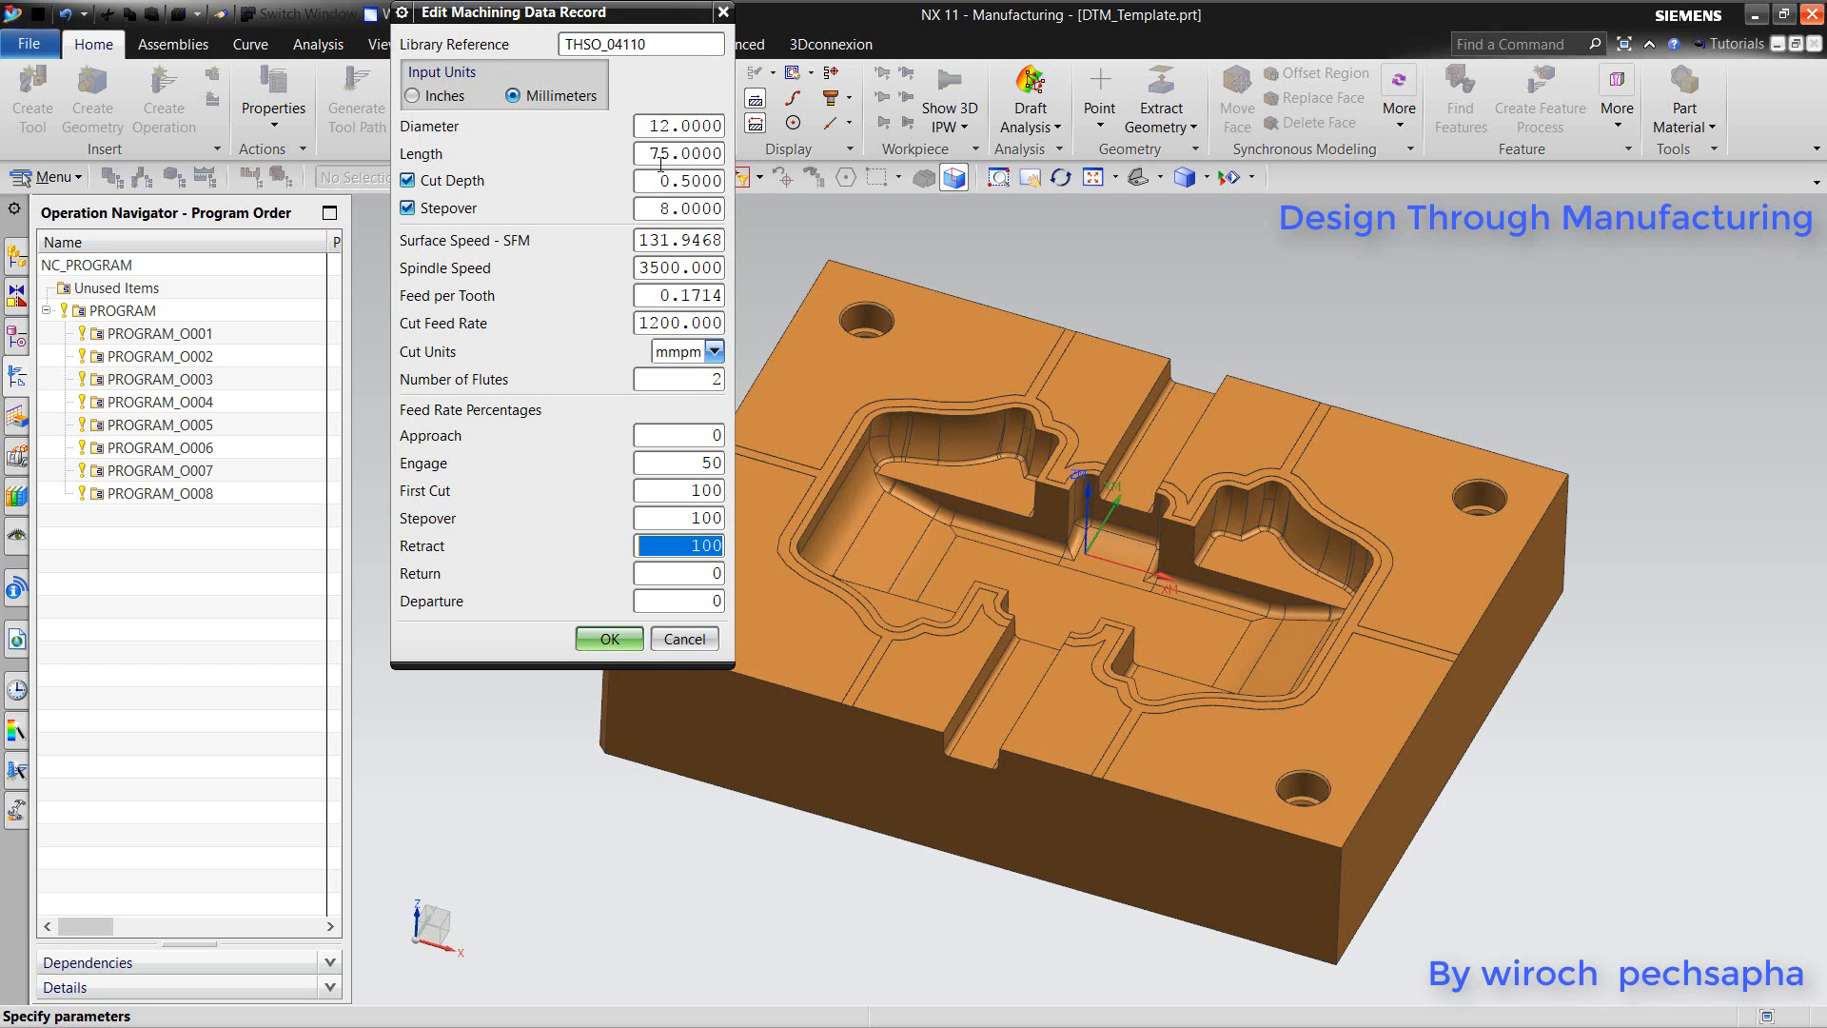
pyautogui.click(610, 639)
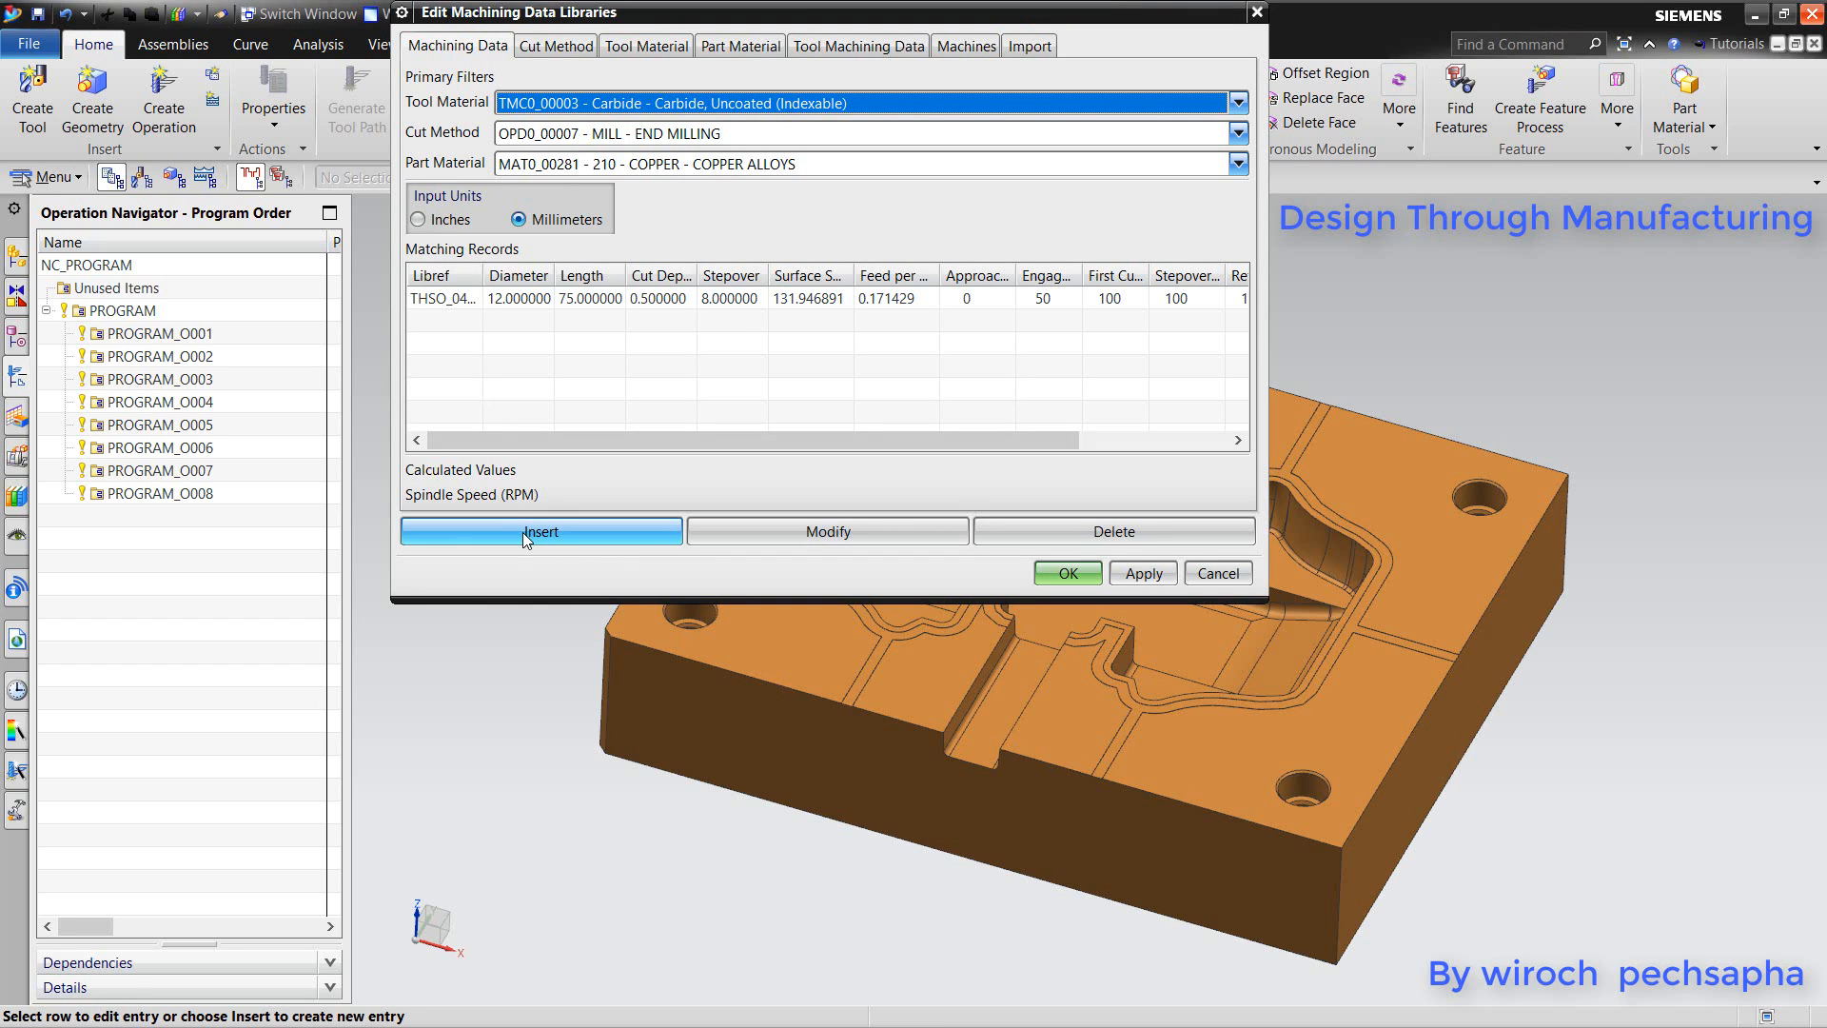
# - Insert a second machining data record in millimetres with diameter 8, length 75, cut depth 0.3 and stepover 5
pyautogui.click(539, 531)
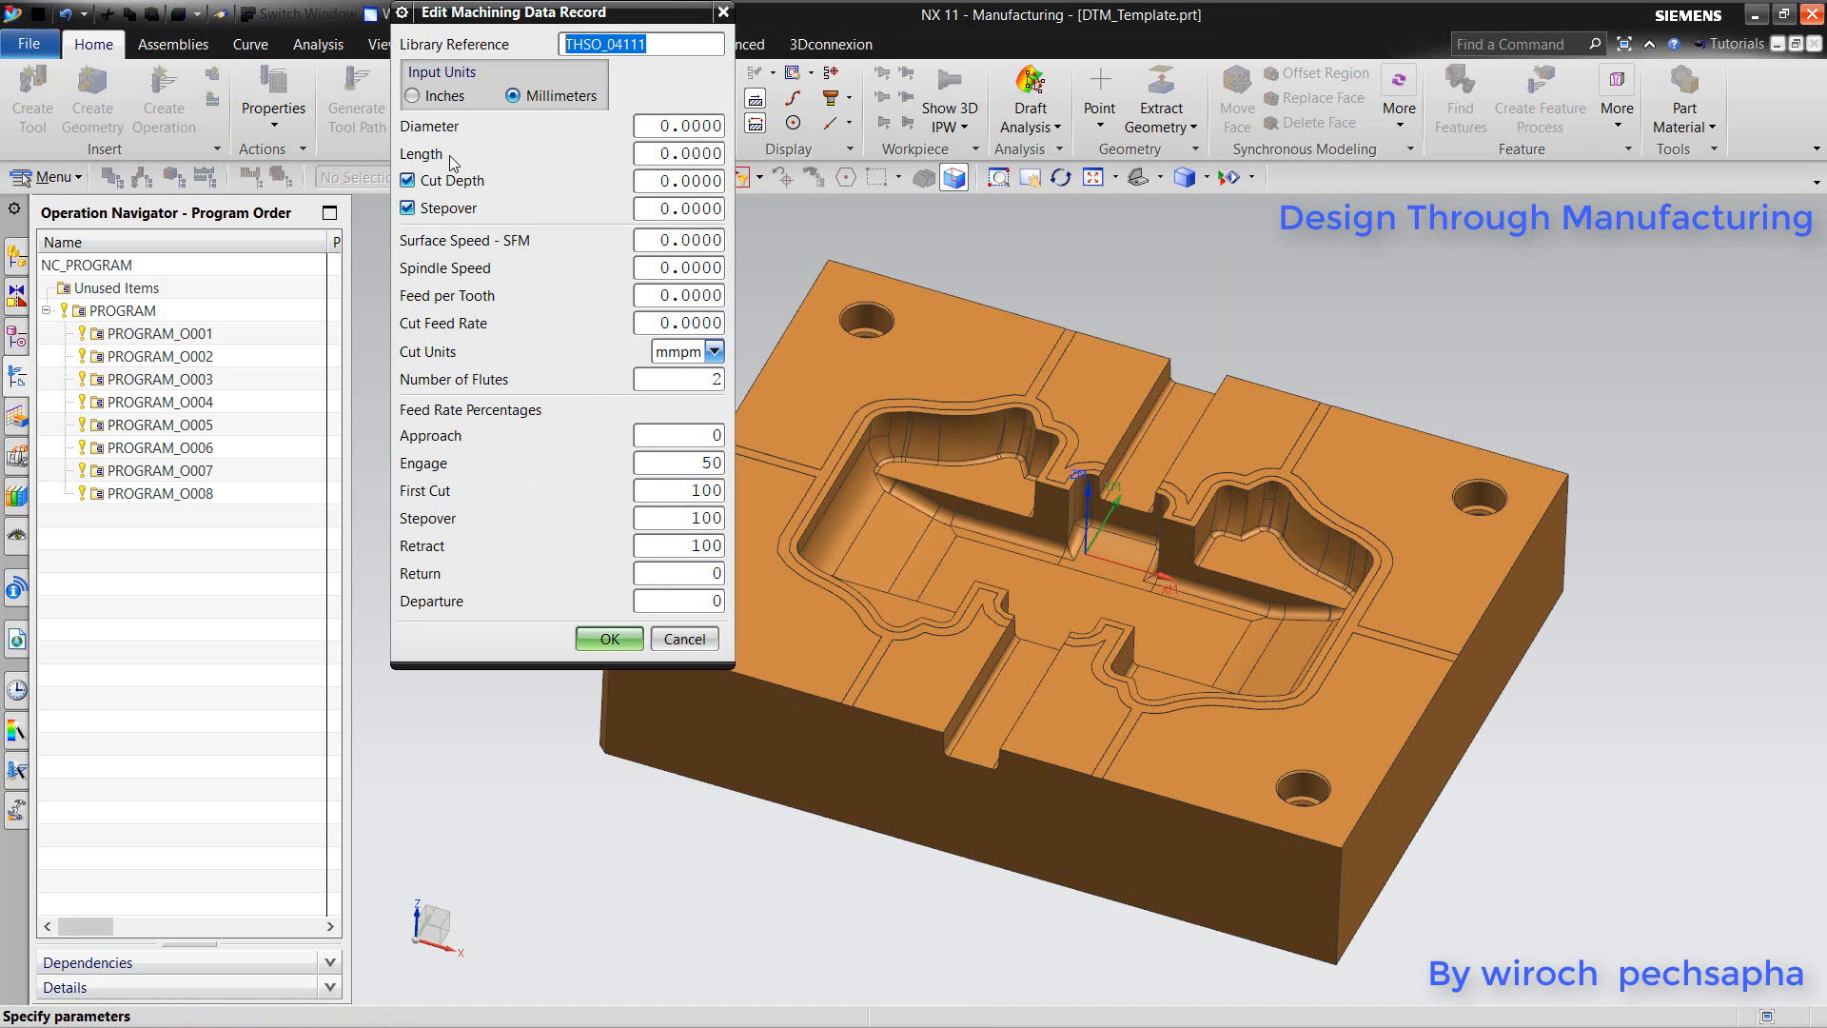
pyautogui.doubleClick(663, 127)
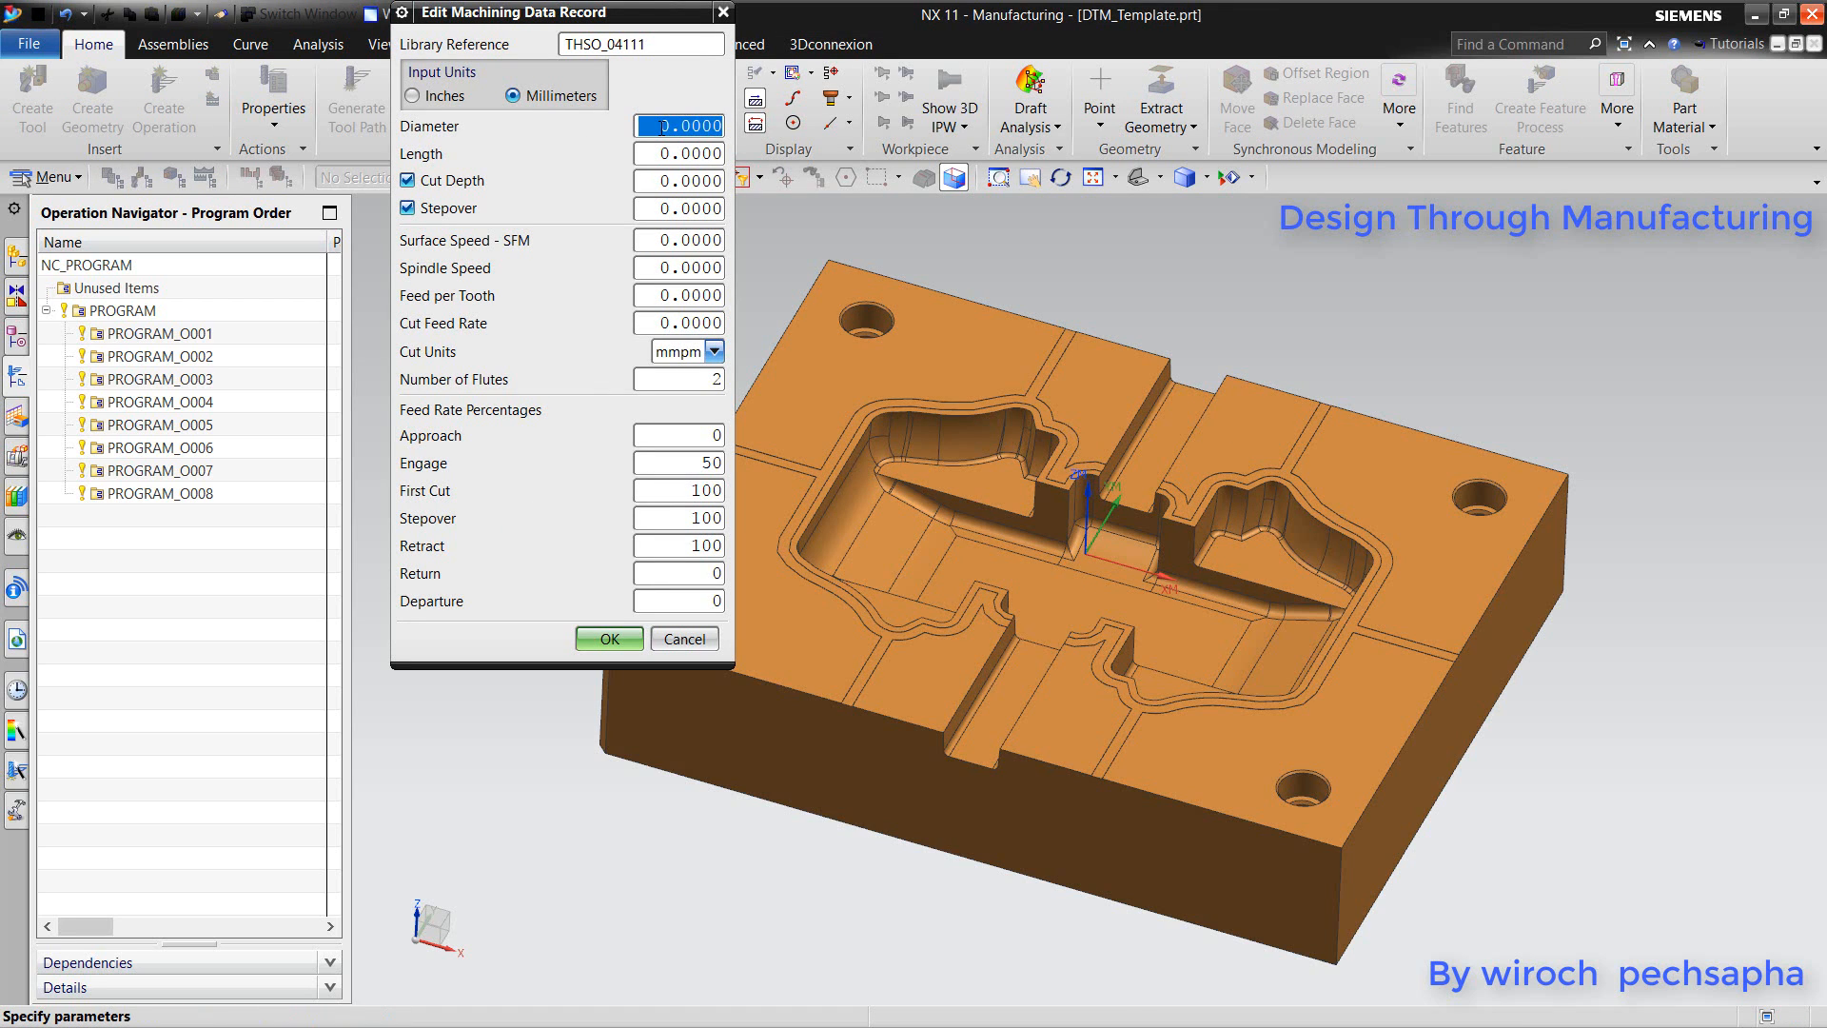
pyautogui.write('8')
pyautogui.doubleClick(672, 153)
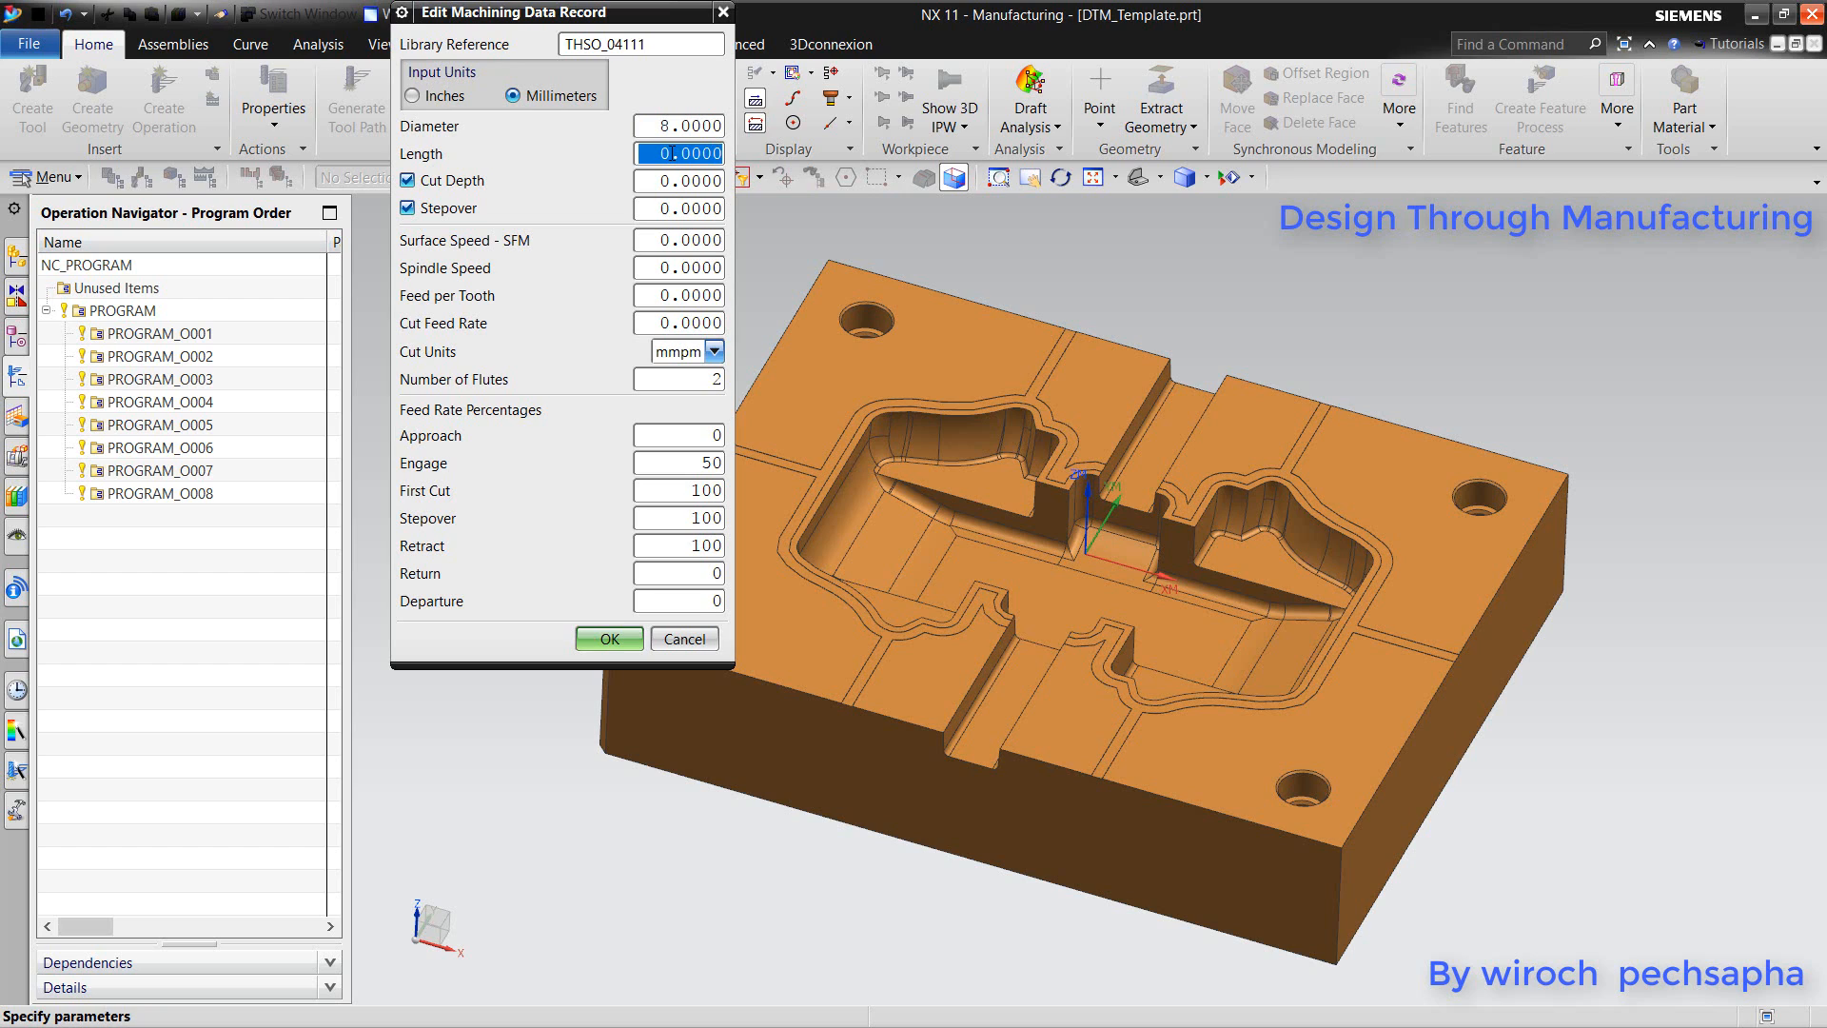
pyautogui.write('75')
pyautogui.doubleClick(678, 183)
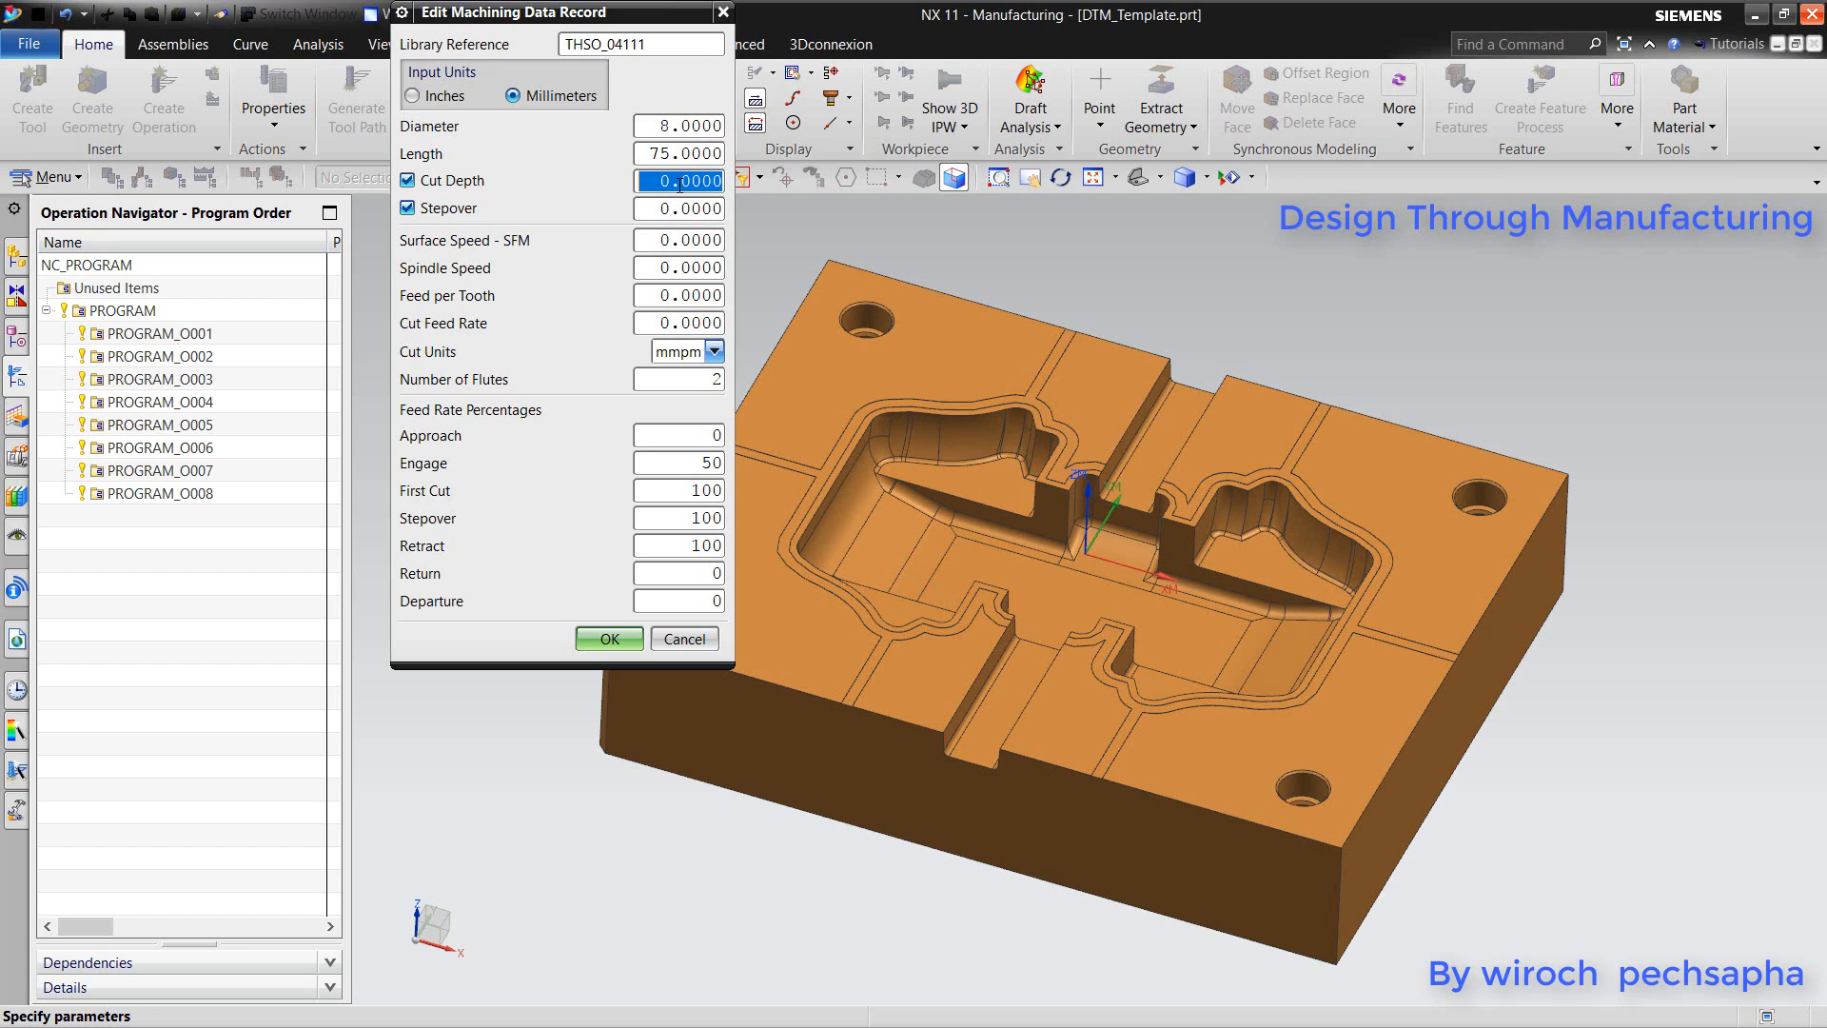
pyautogui.write('.5')
pyautogui.doubleClick(655, 180)
pyautogui.write('3')
pyautogui.doubleClick(673, 205)
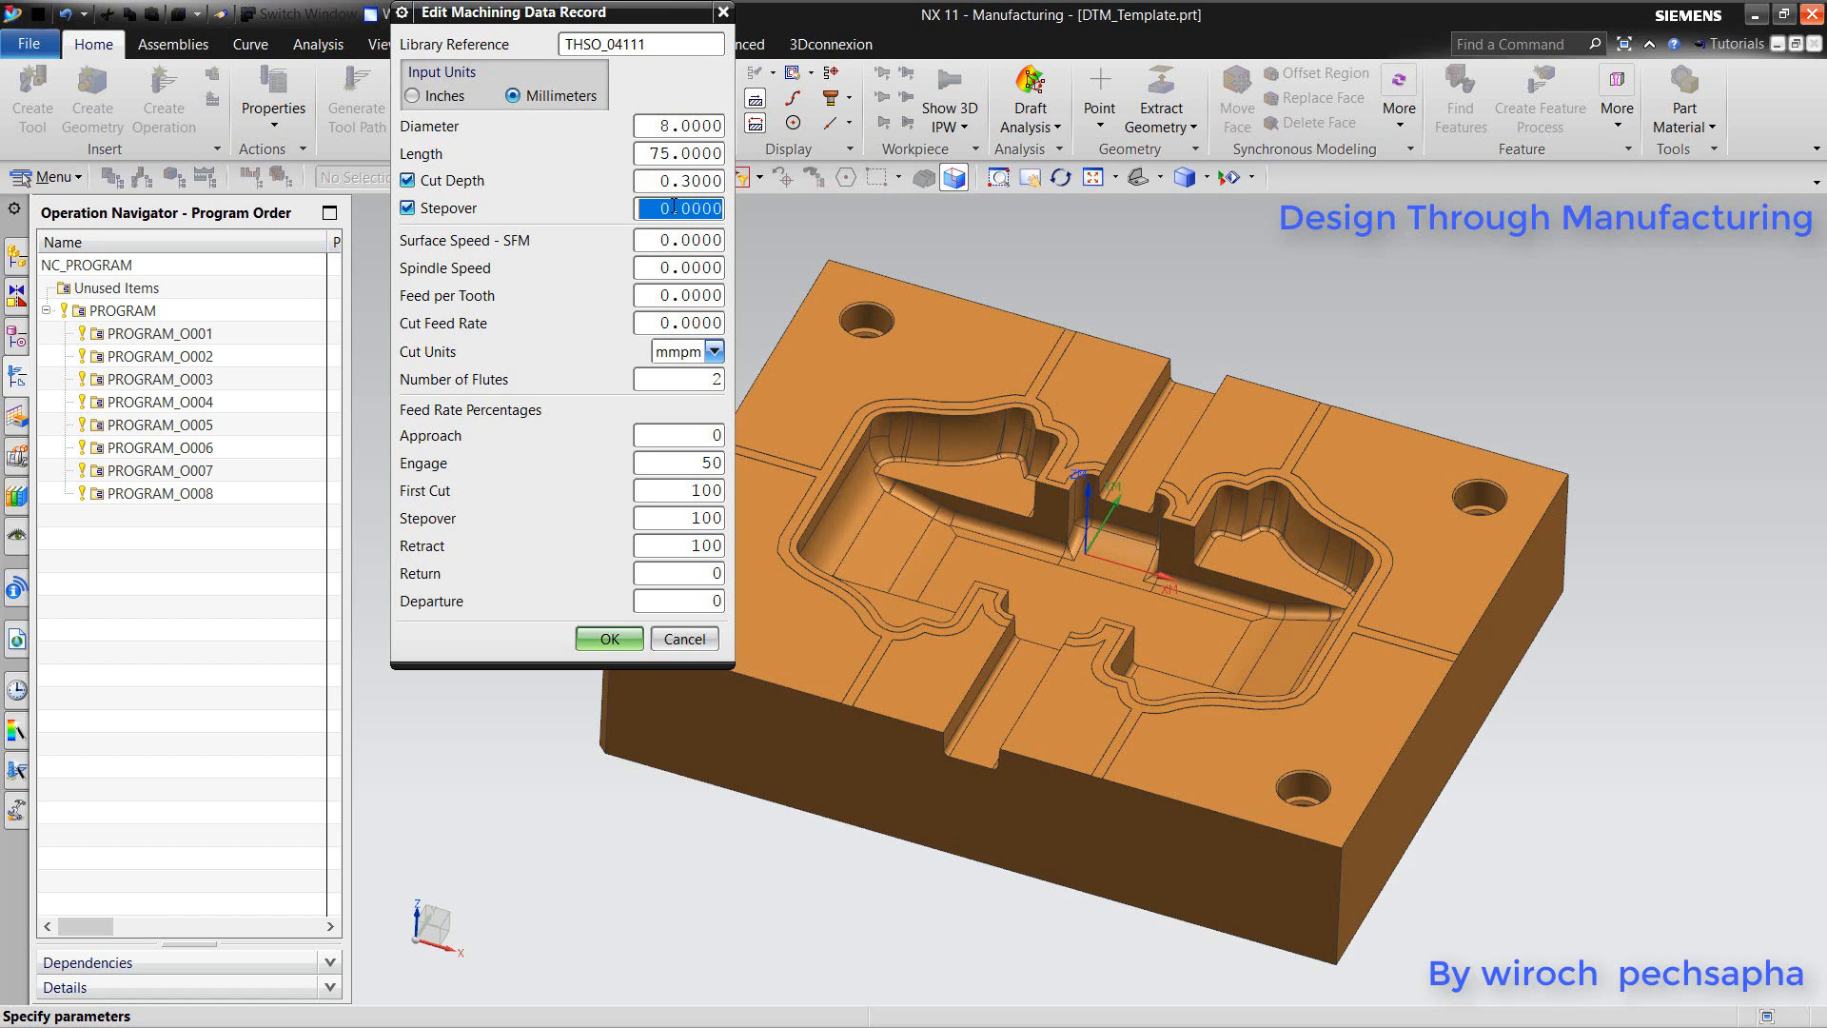
pyautogui.write('5')
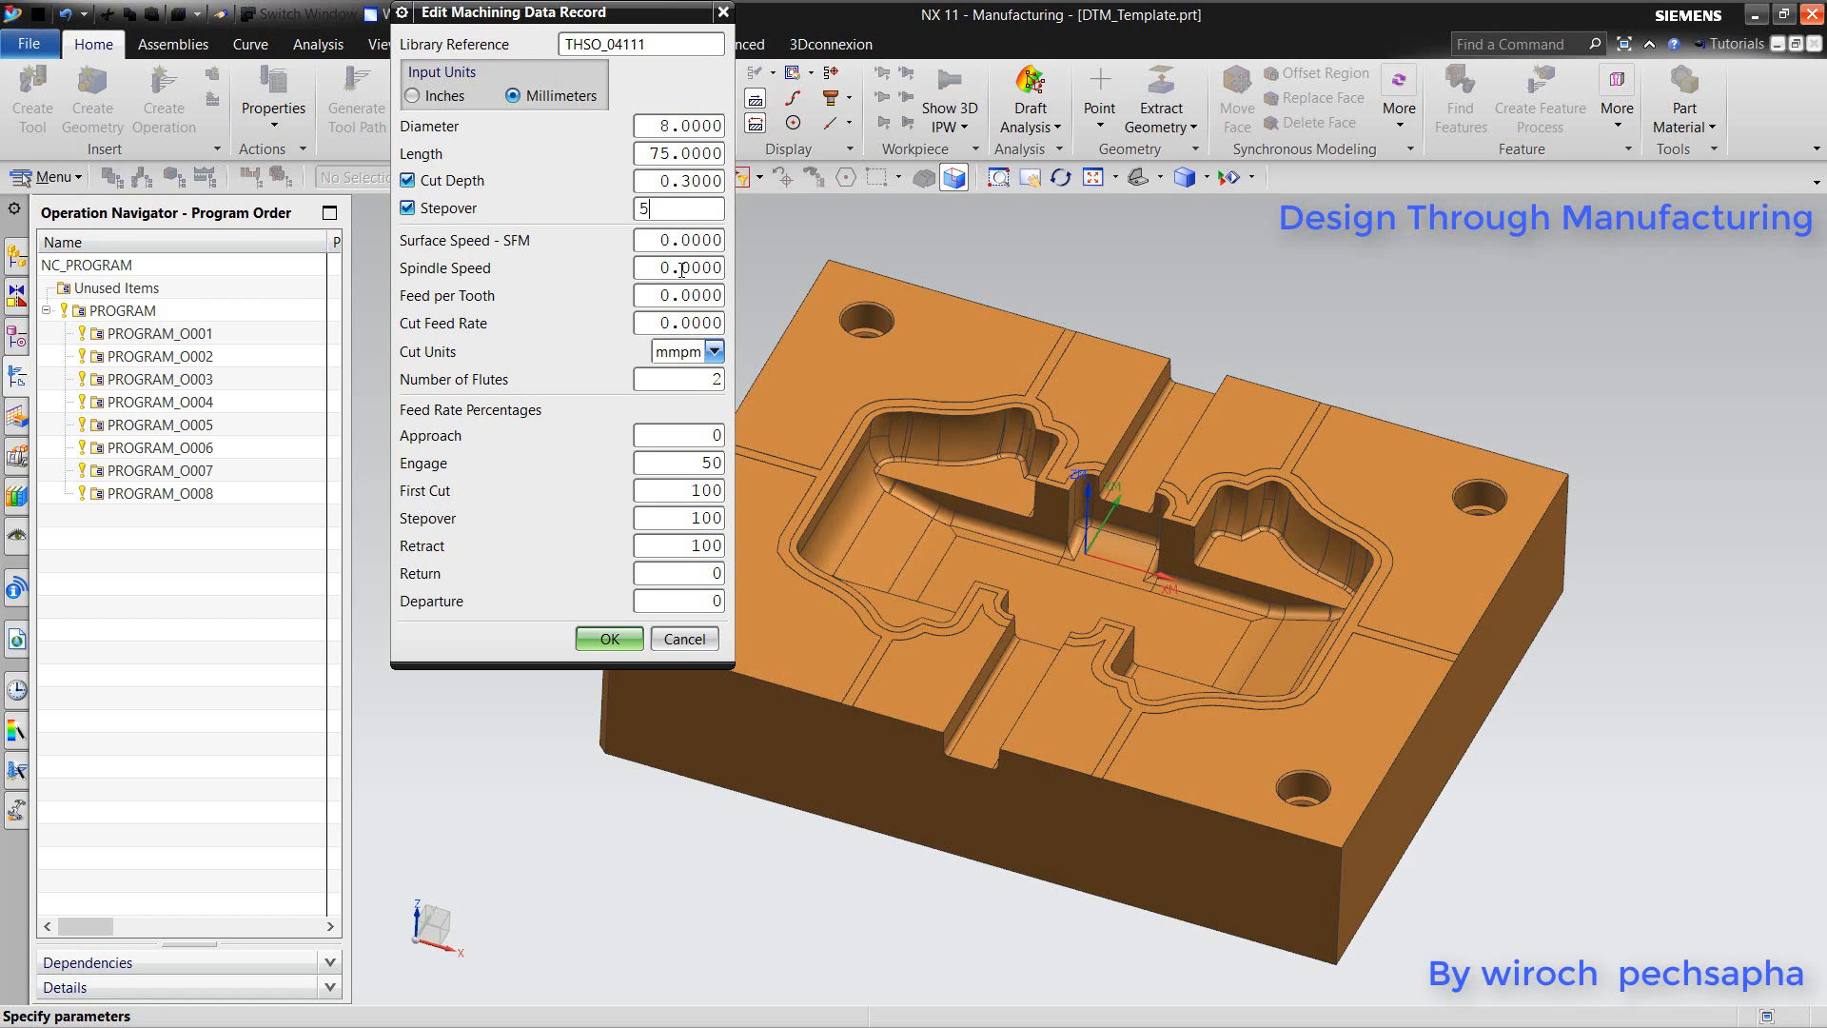
# - Set the new record's spindle speed to 4500 and cut feed rate to 800 mmpm, and save it to the library
pyautogui.doubleClick(684, 267)
pyautogui.write('4500')
pyautogui.click(666, 323)
pyautogui.doubleClick(666, 322)
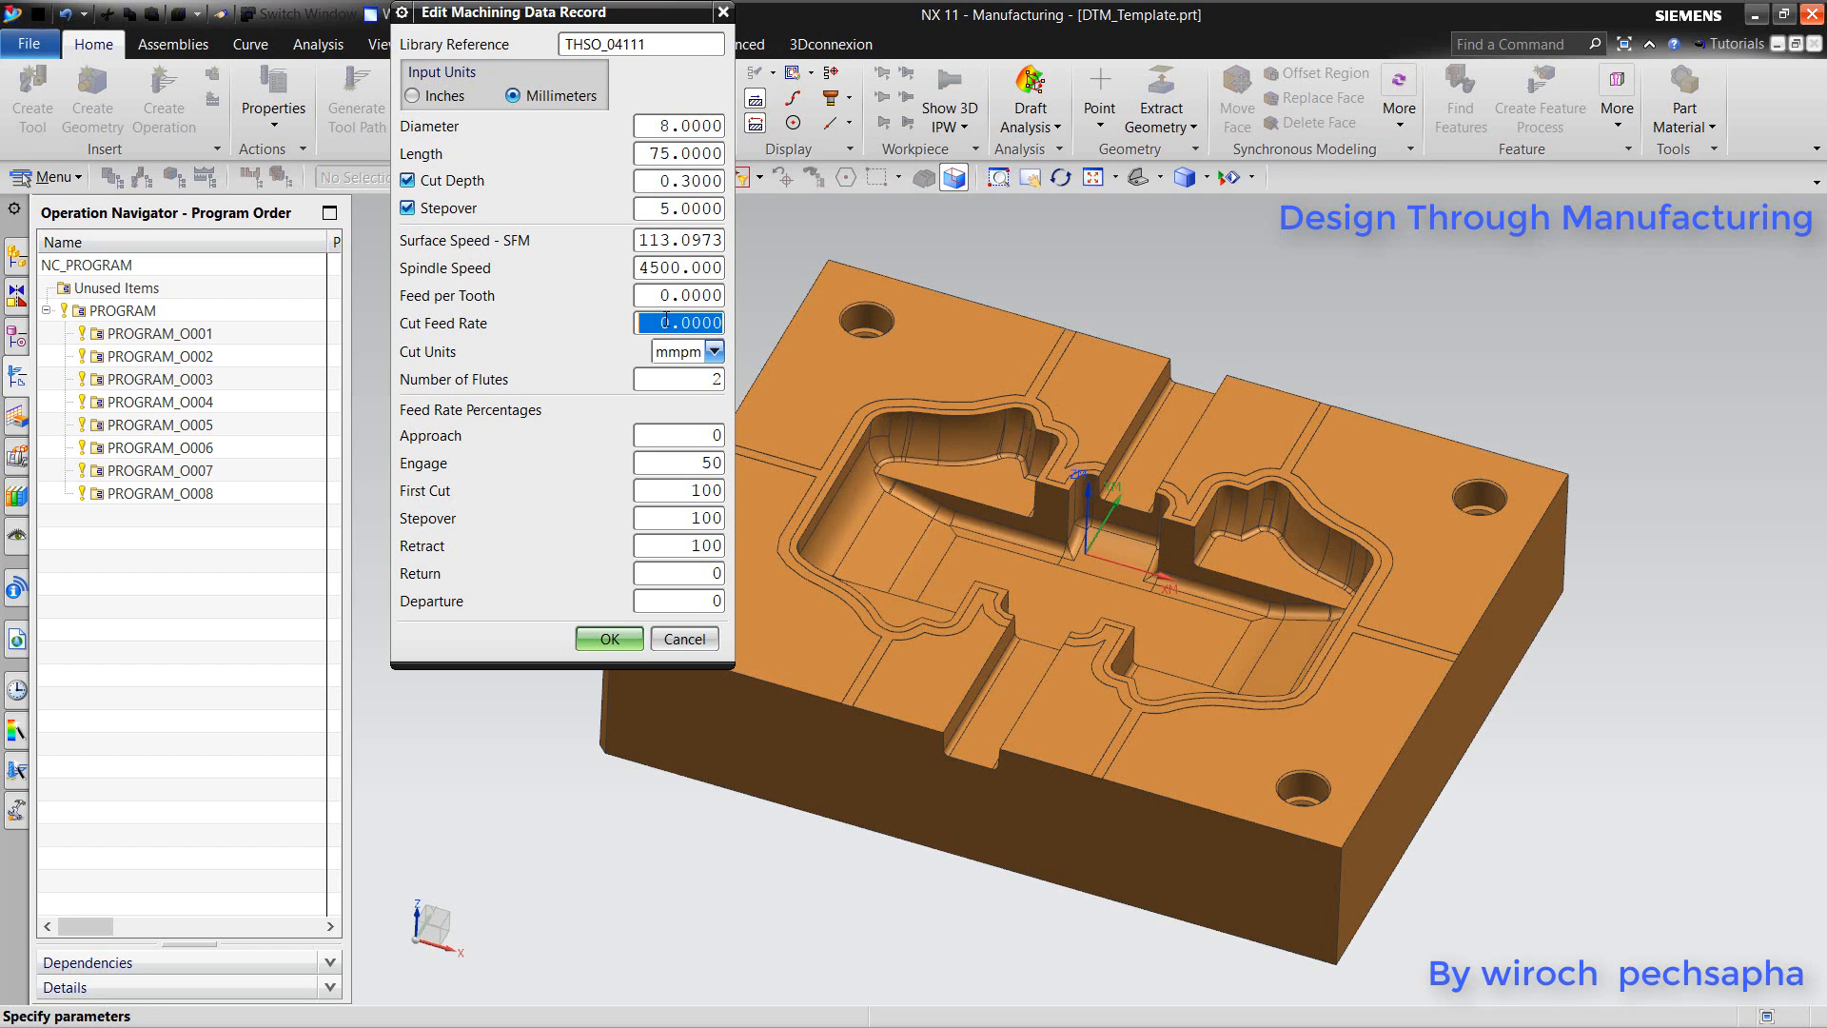
pyautogui.write('800')
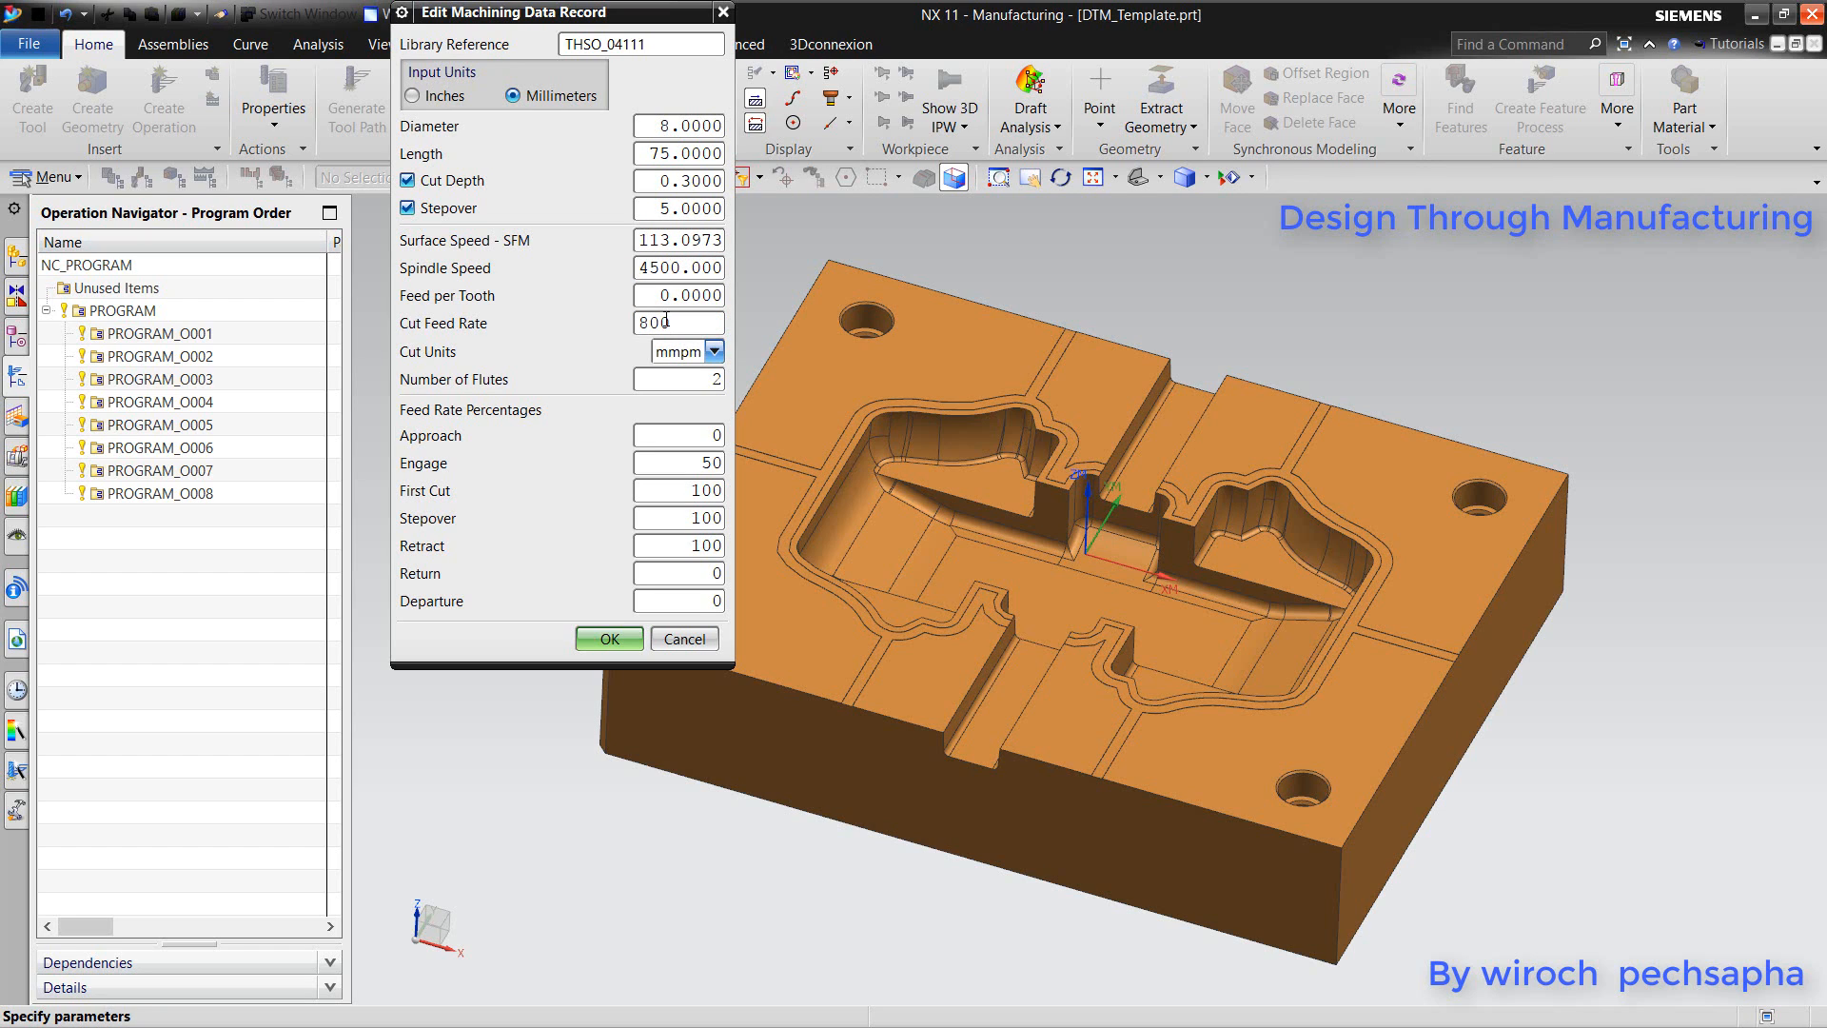
pyautogui.doubleClick(698, 464)
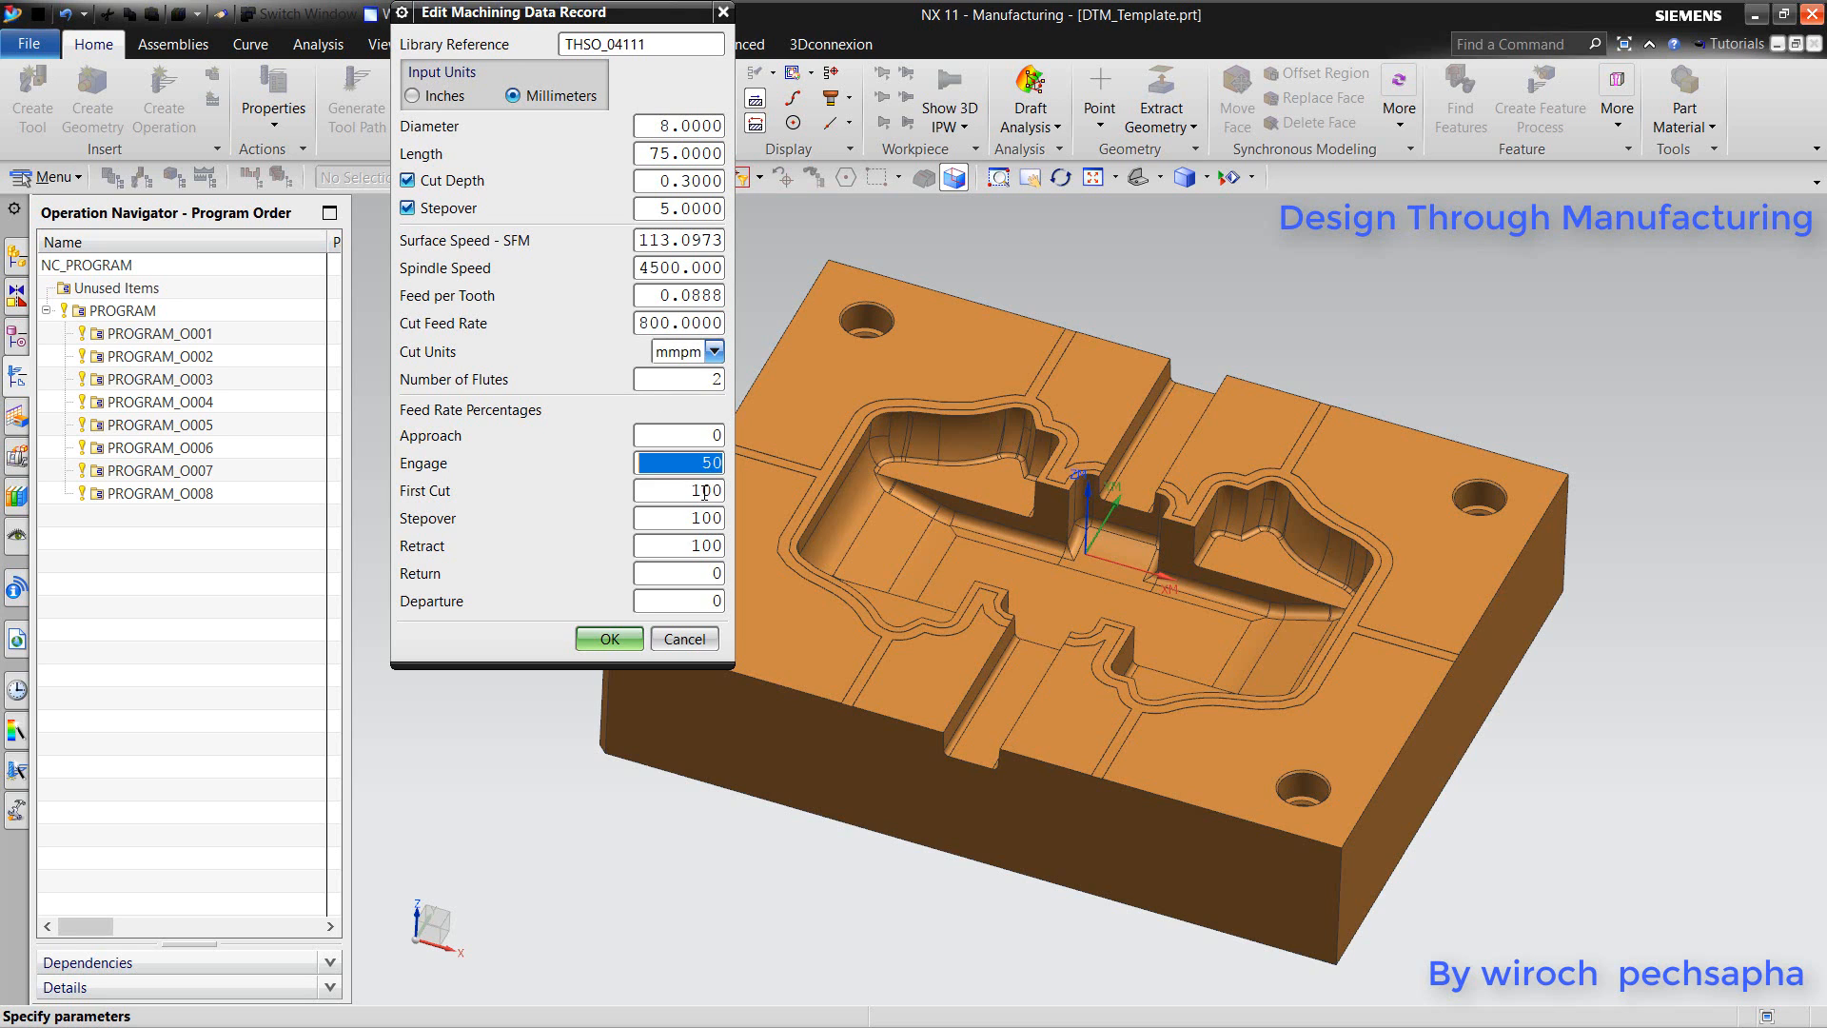
pyautogui.doubleClick(704, 491)
pyautogui.doubleClick(705, 518)
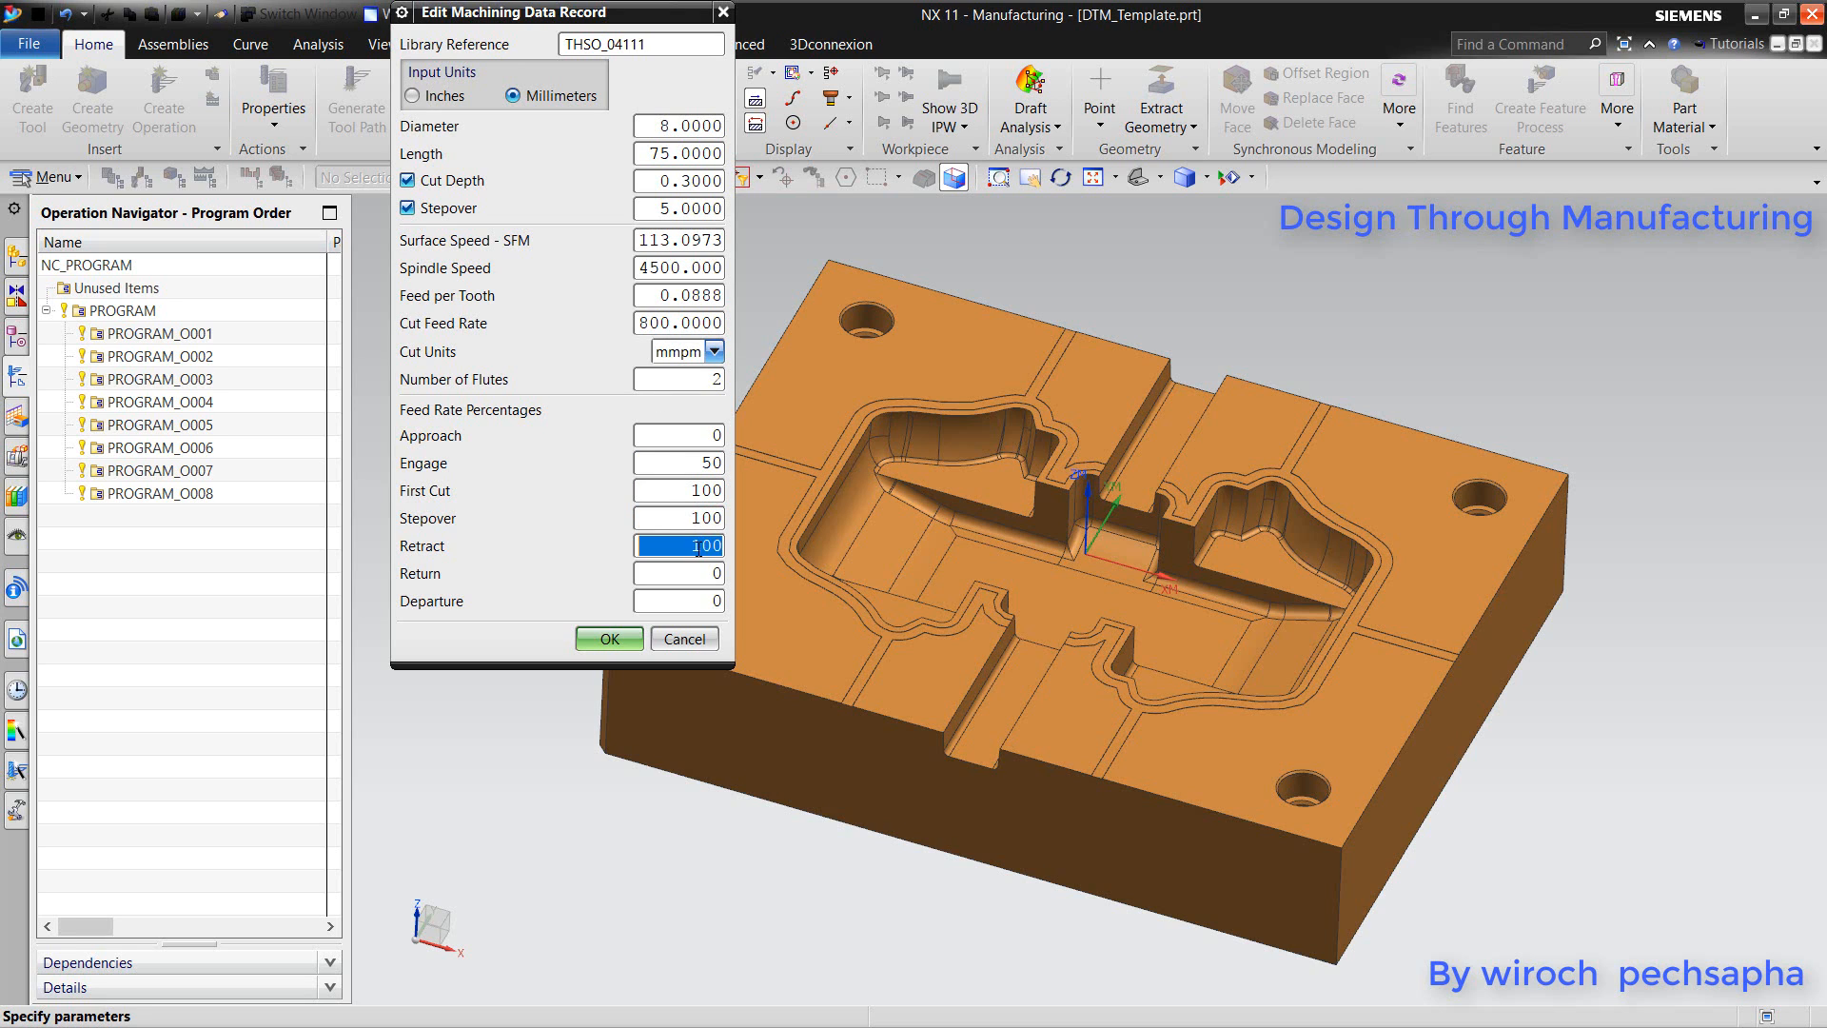
pyautogui.click(609, 639)
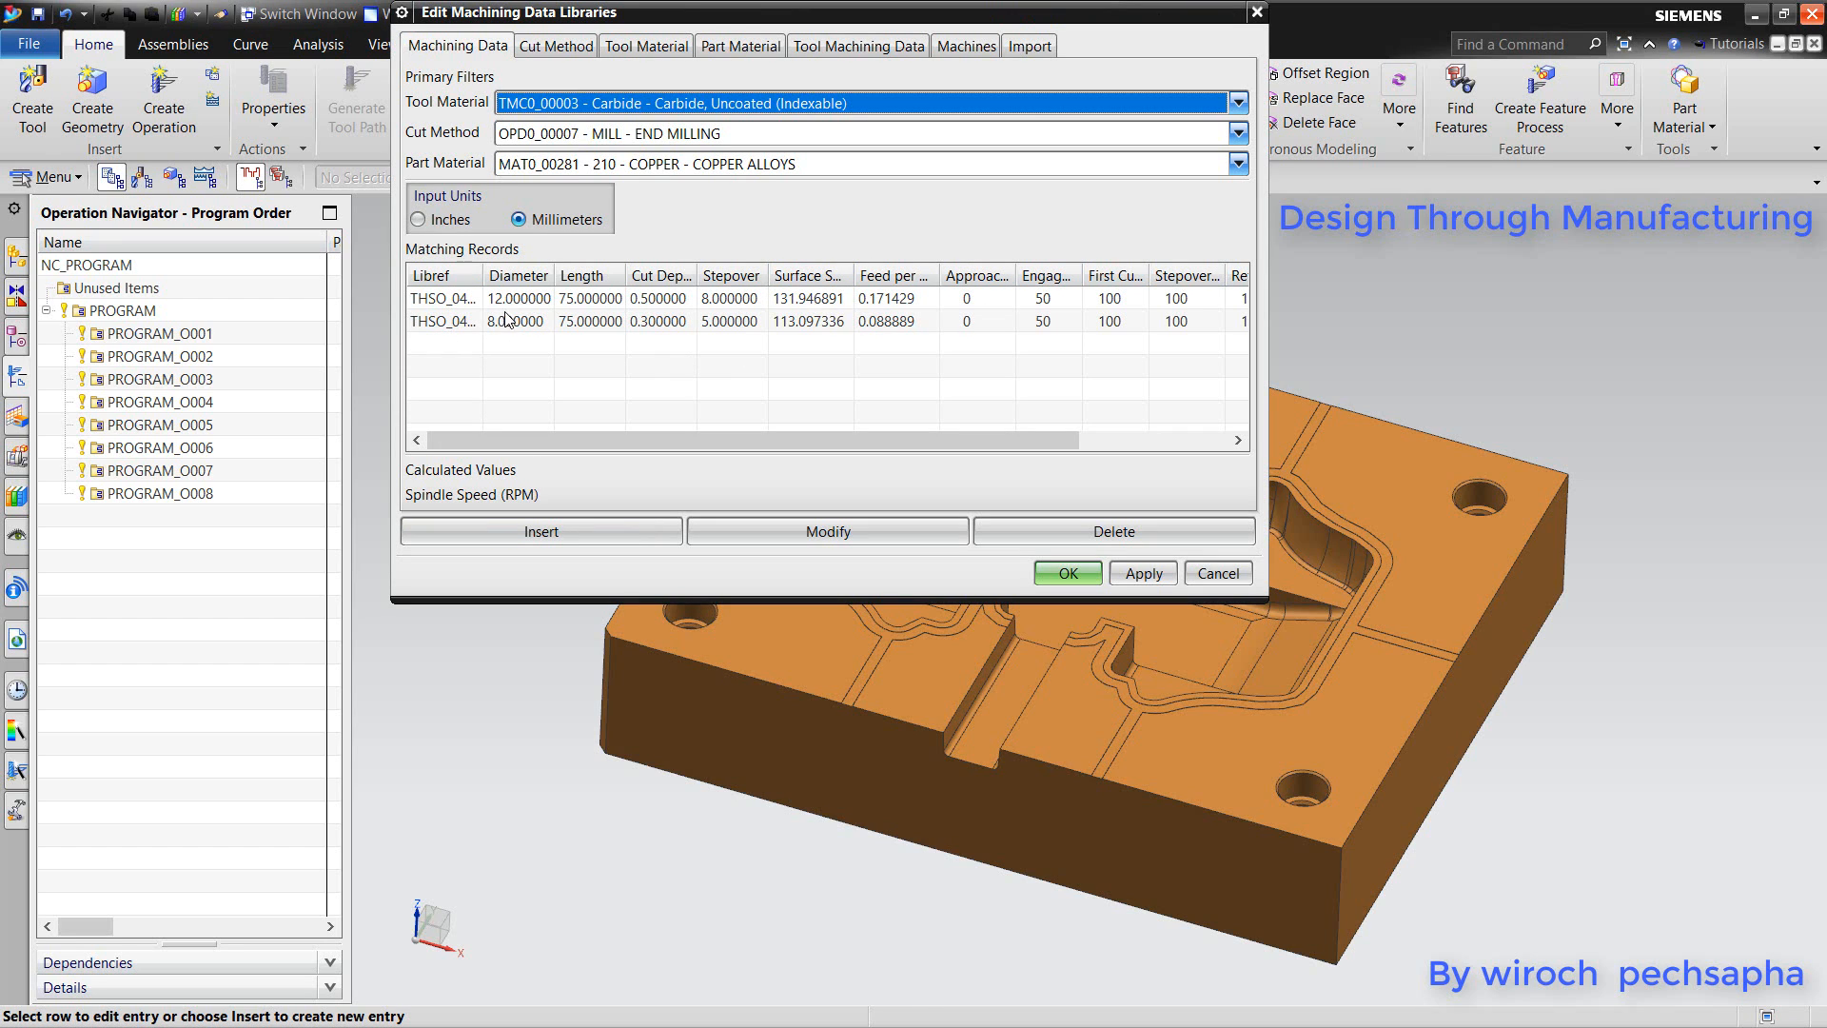
pyautogui.click(1066, 574)
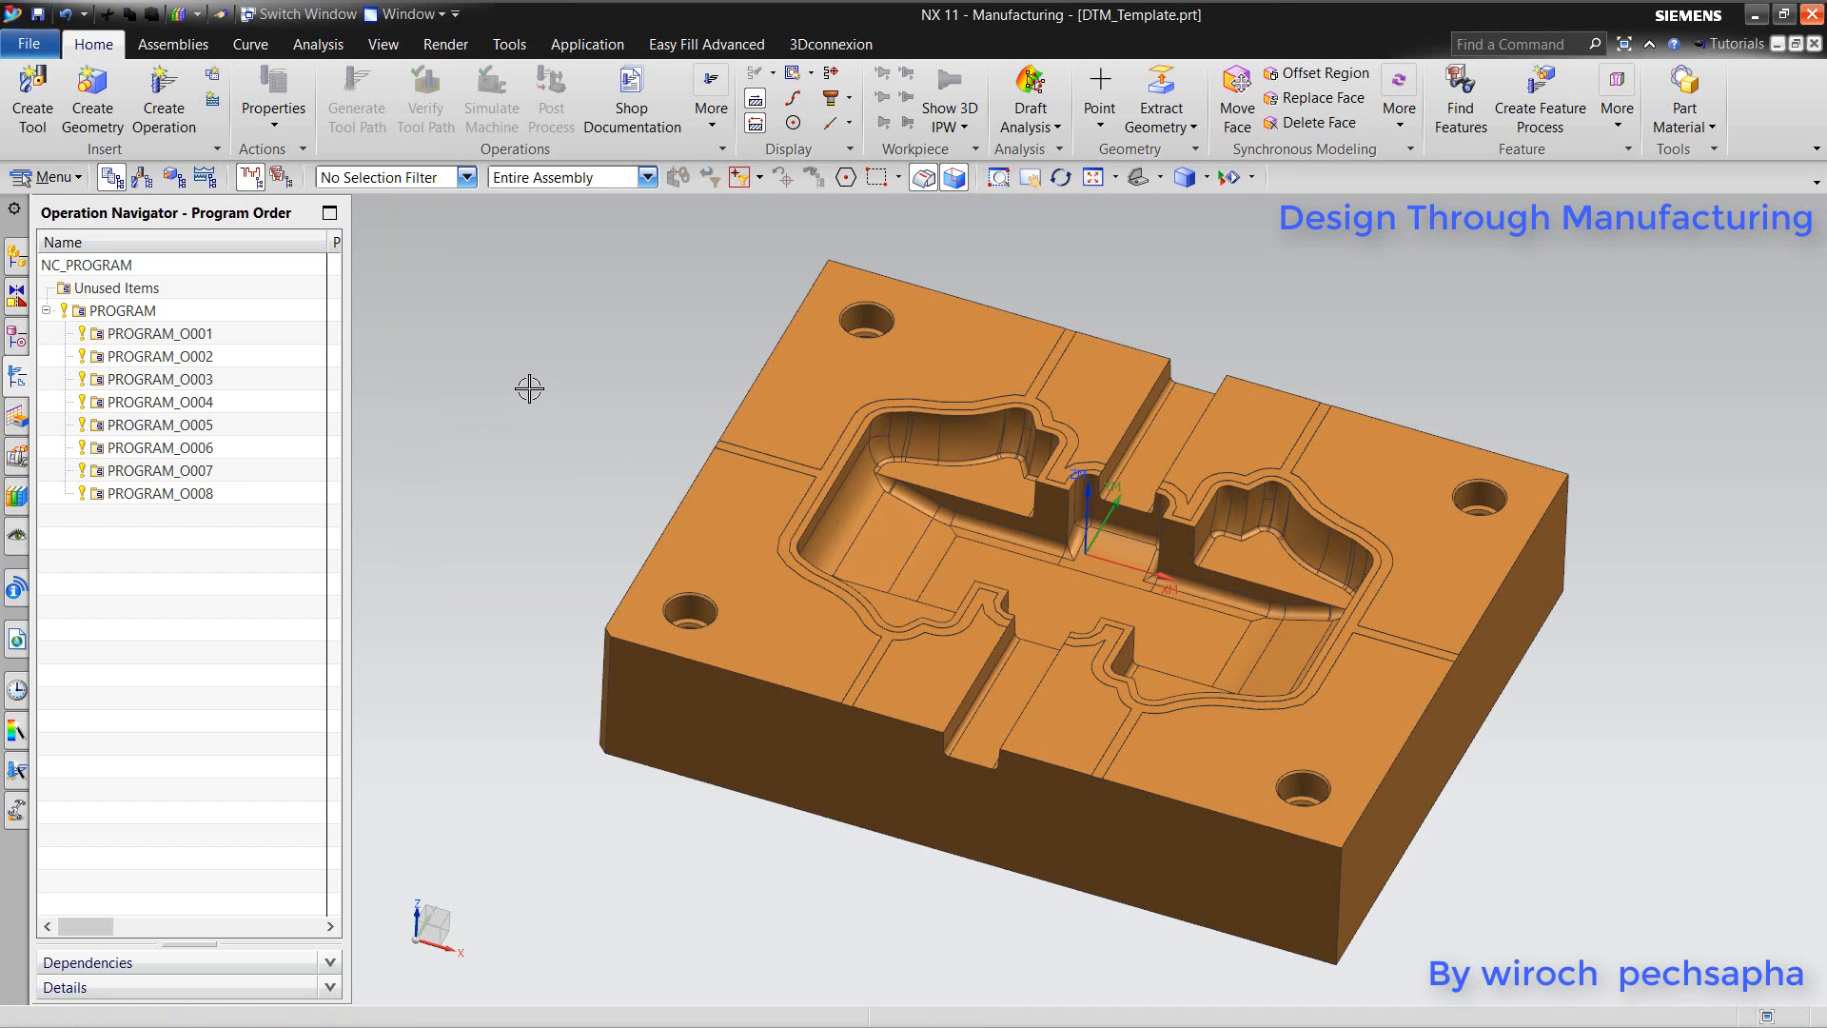
# - Assign the cut method OPD0_00007 END MILLING to the MILL_ROUGH machining method
pyautogui.rightClick(159, 555)
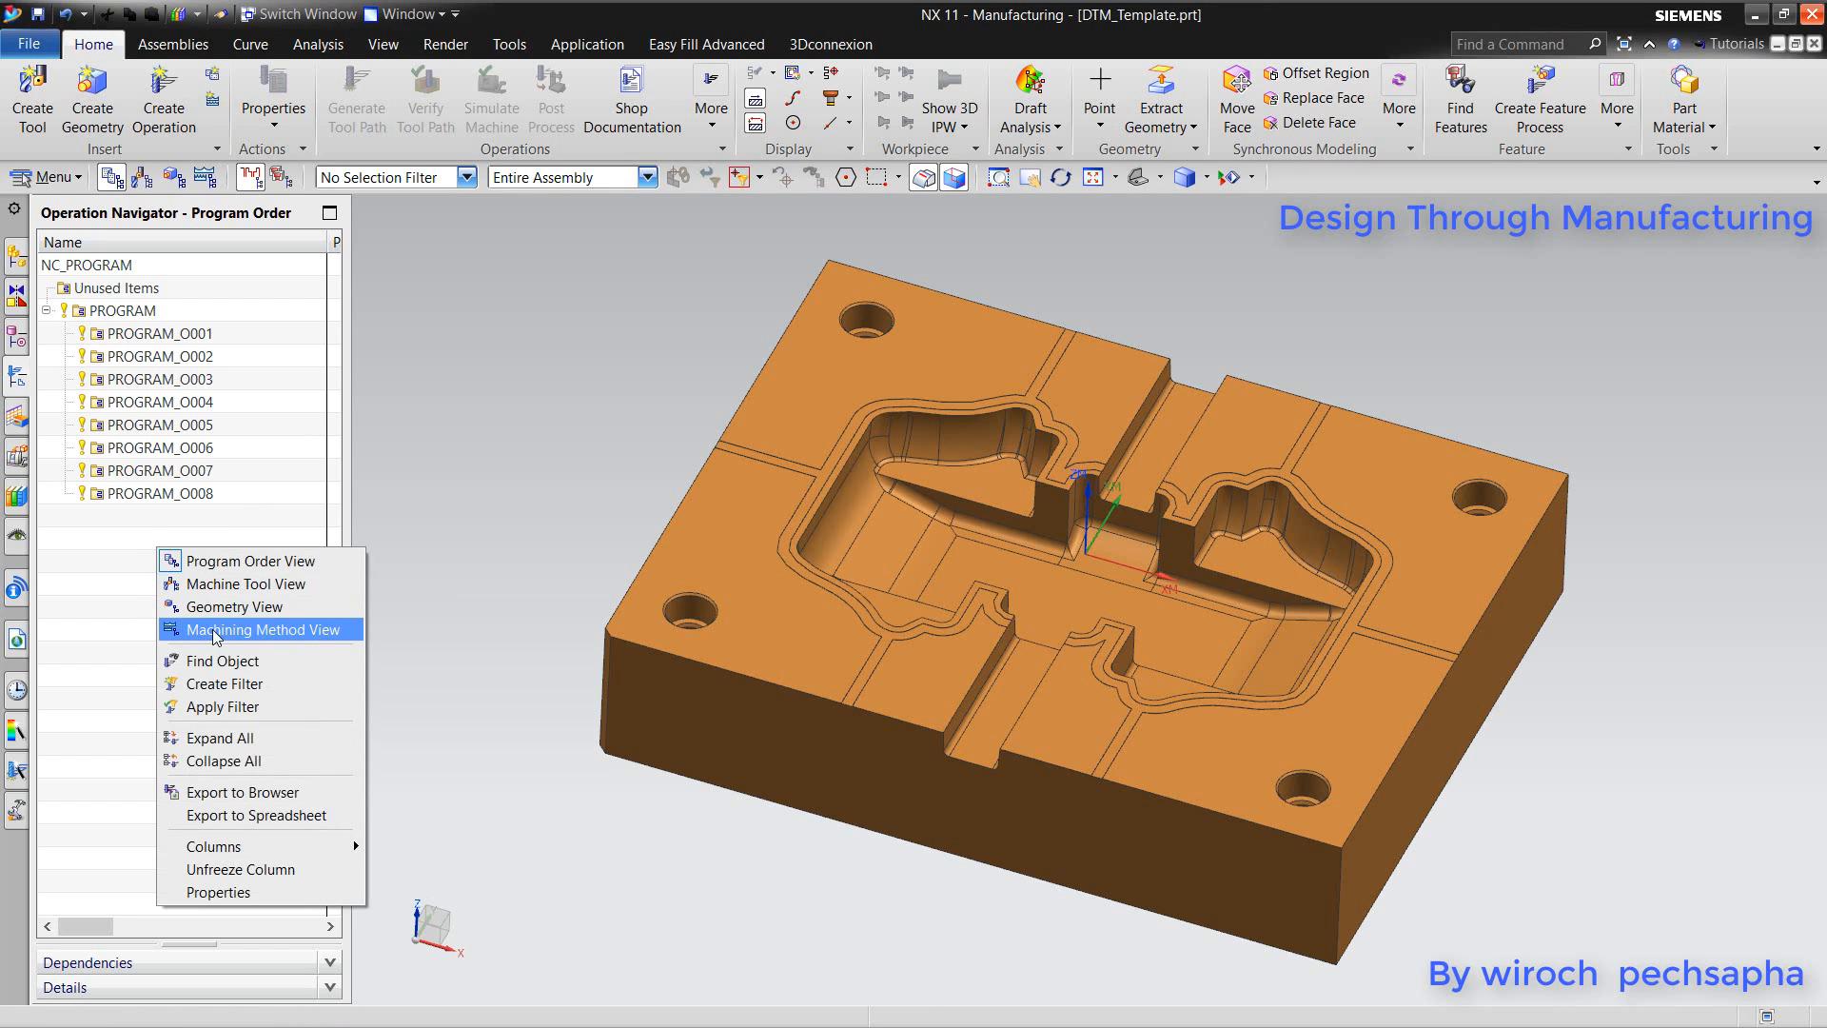
pyautogui.click(217, 632)
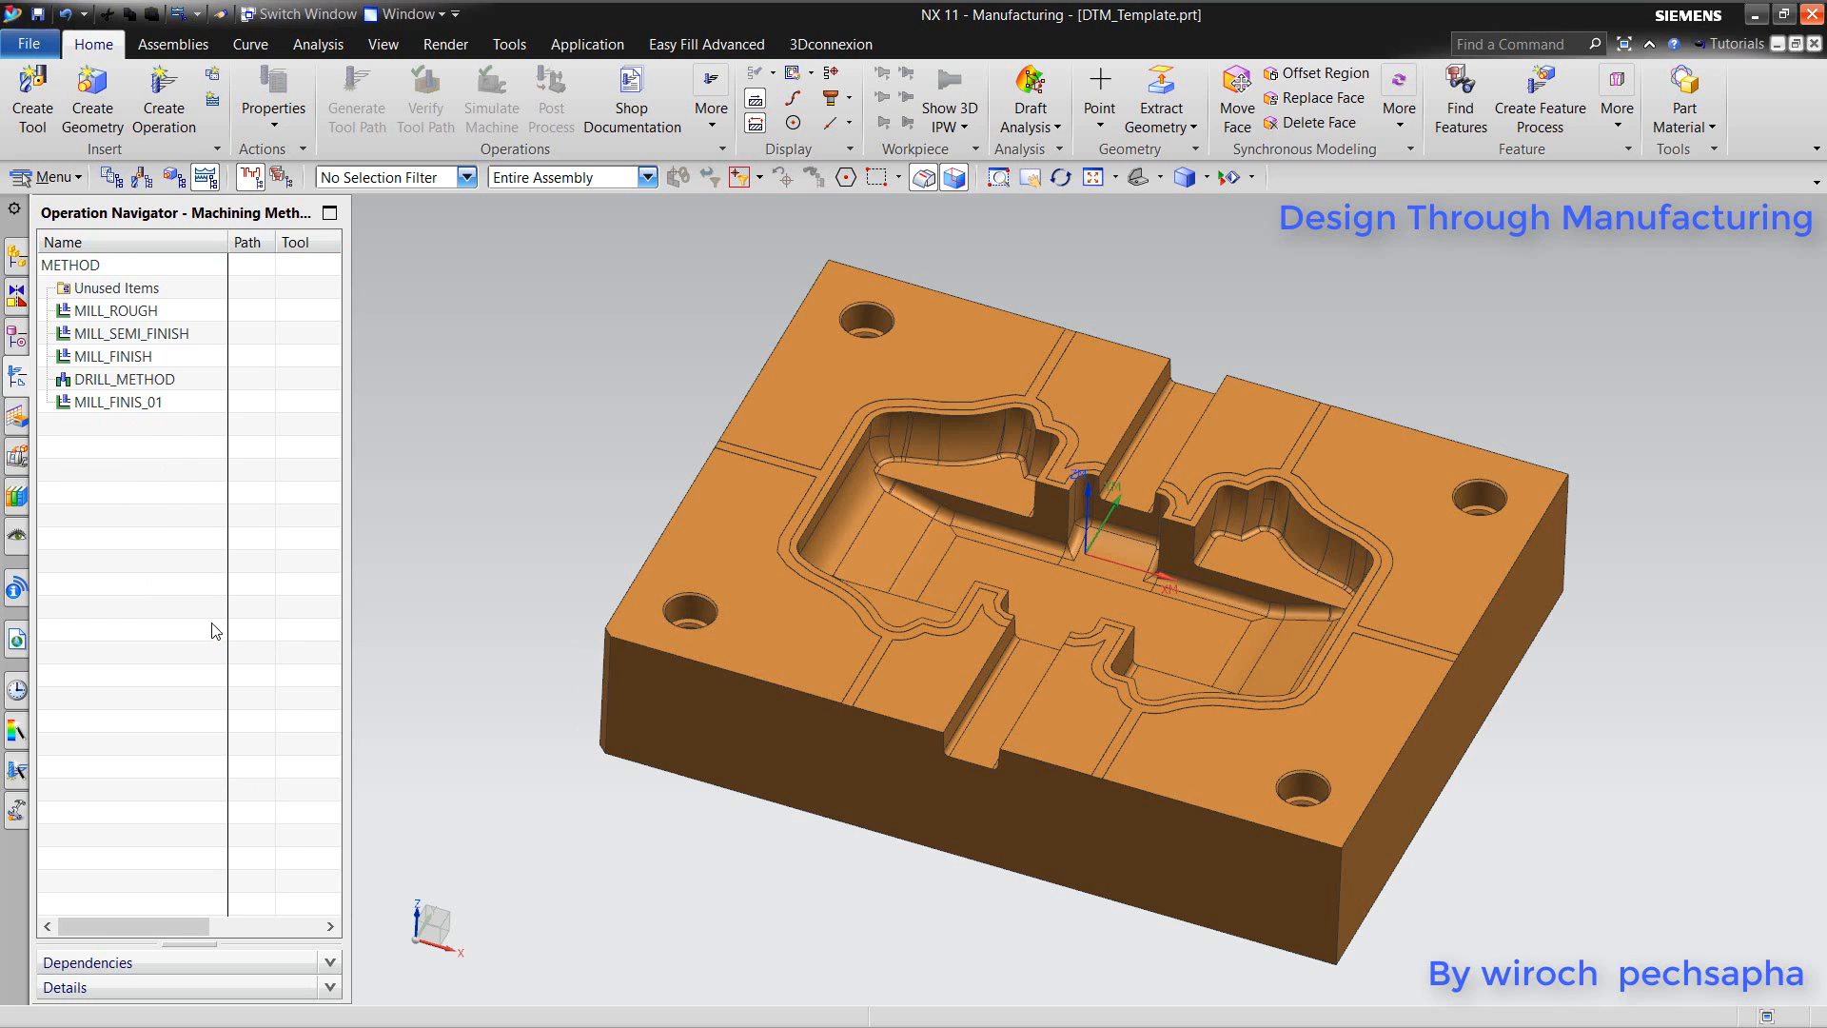
pyautogui.doubleClick(118, 314)
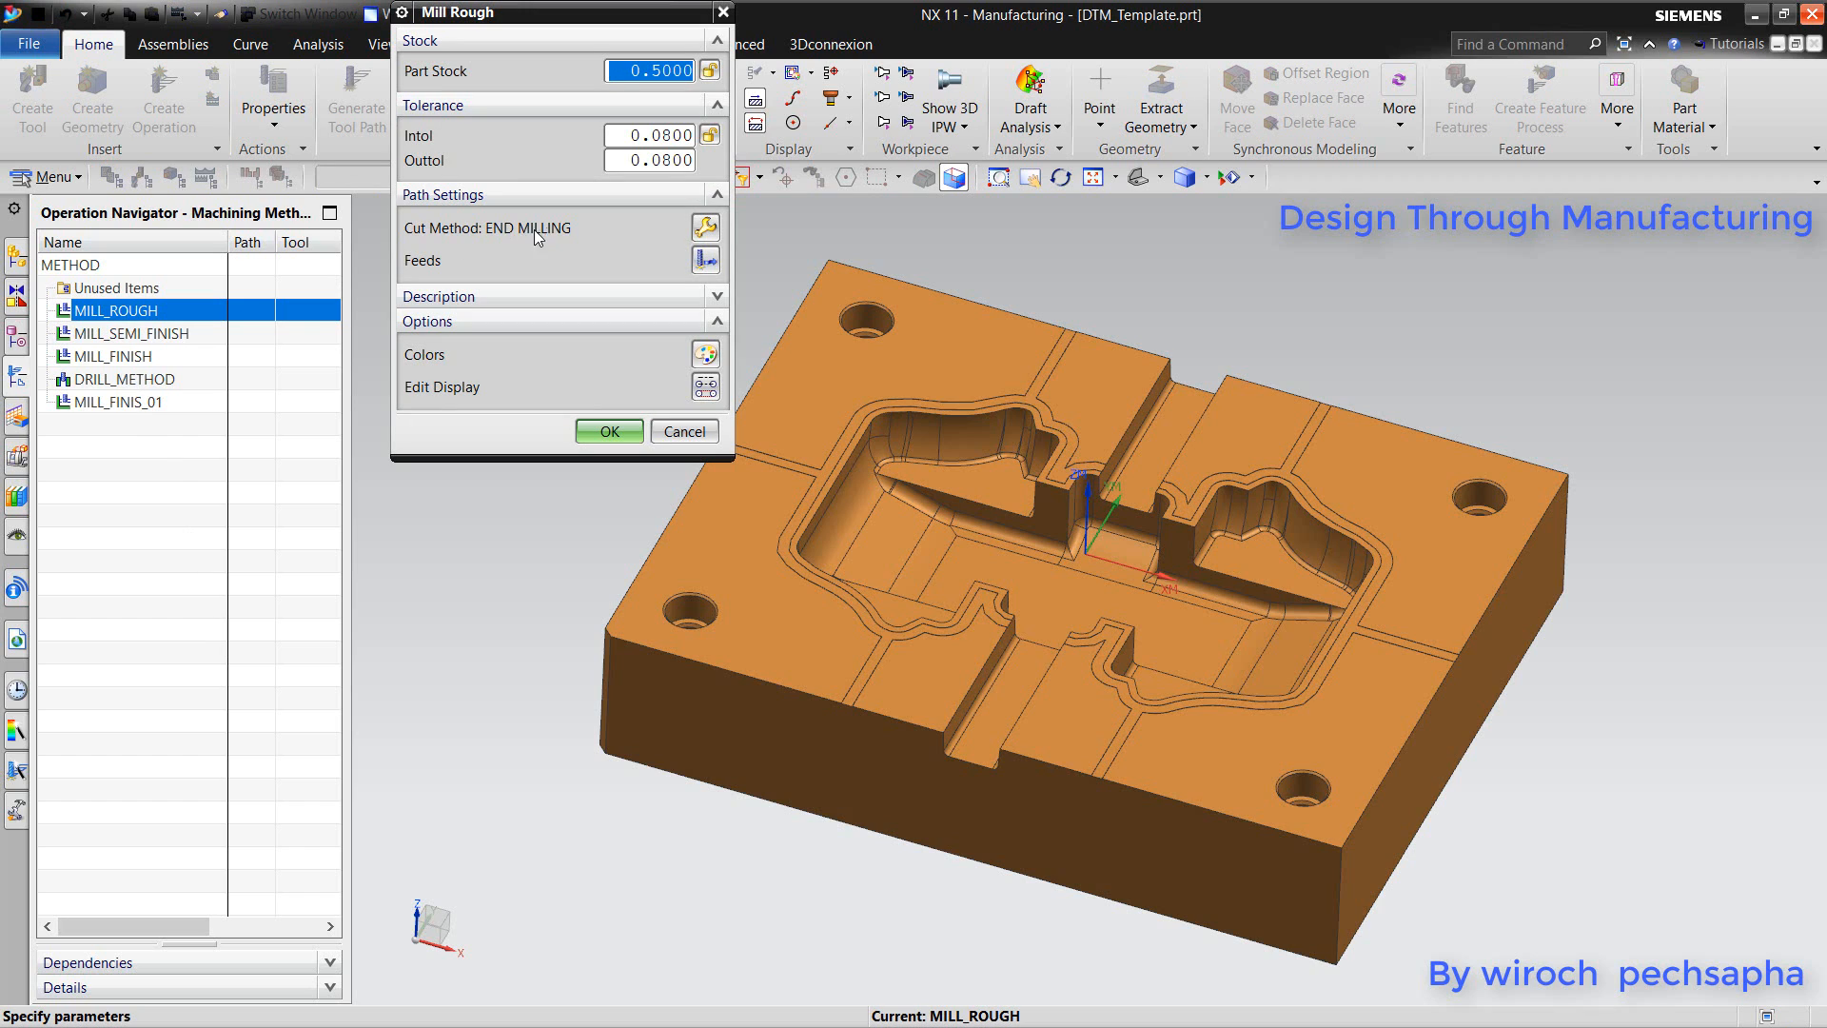
pyautogui.click(703, 230)
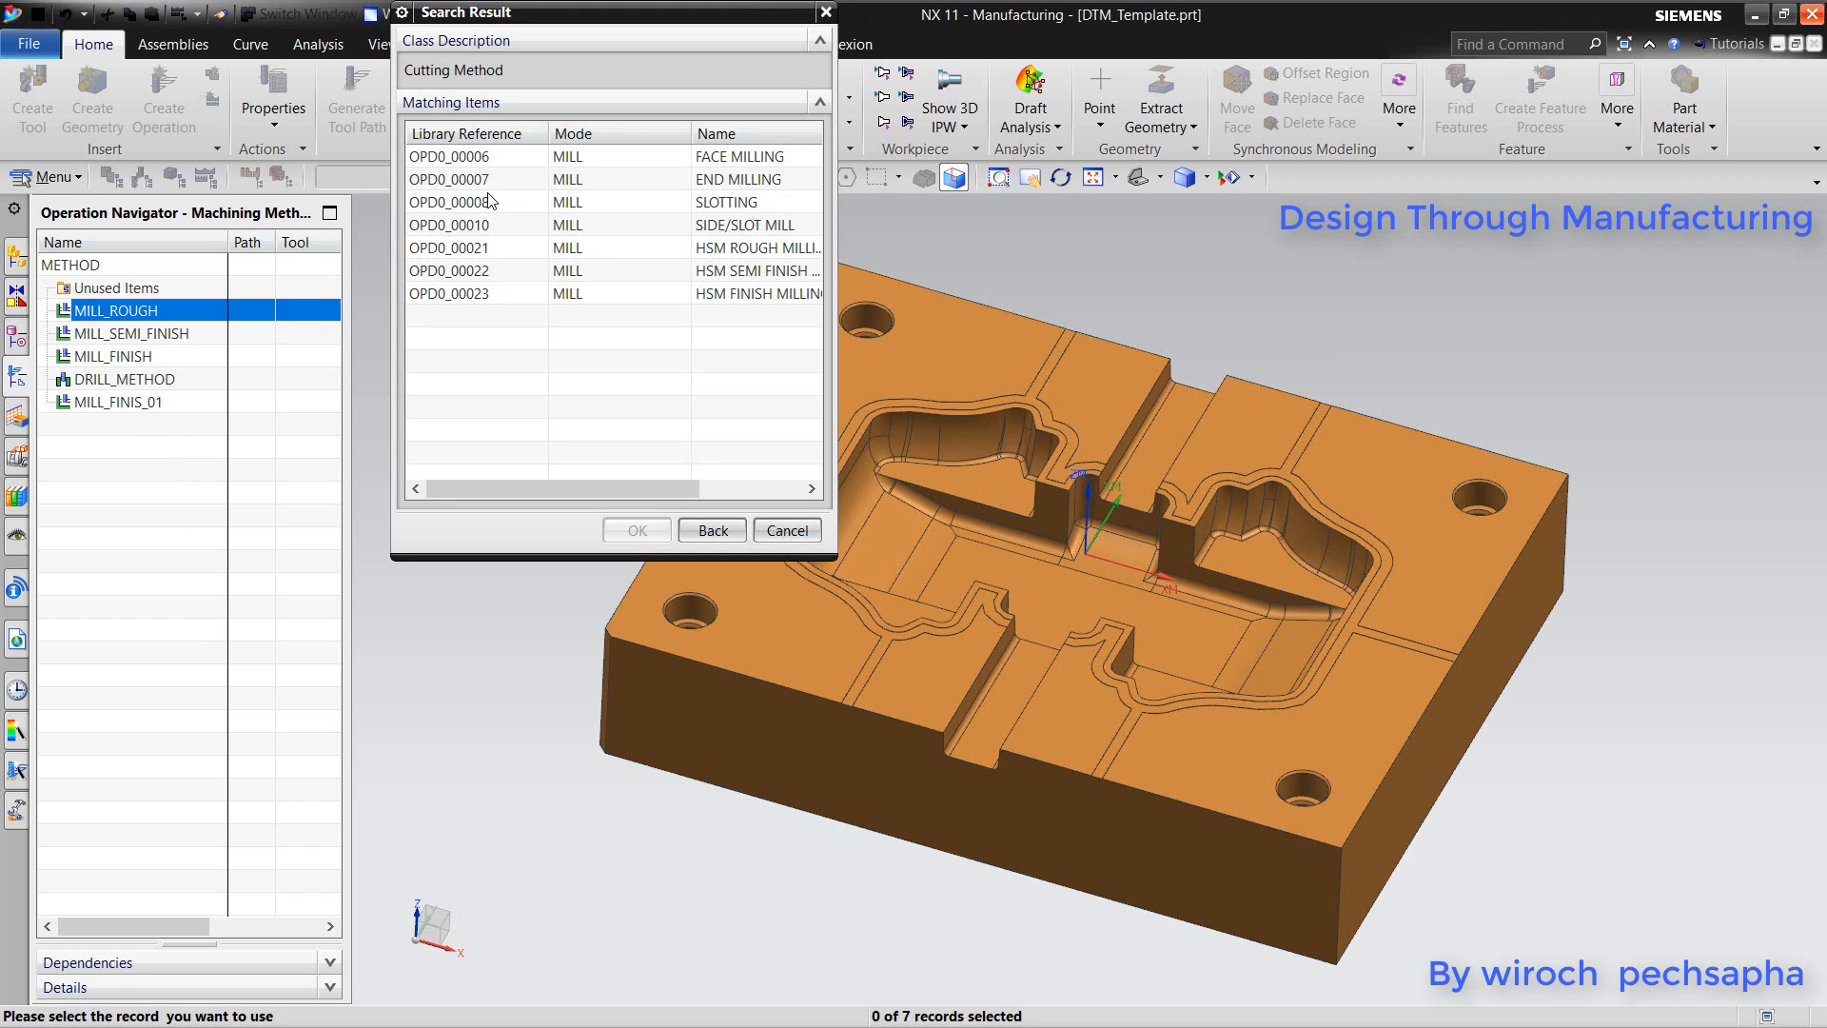
pyautogui.click(620, 186)
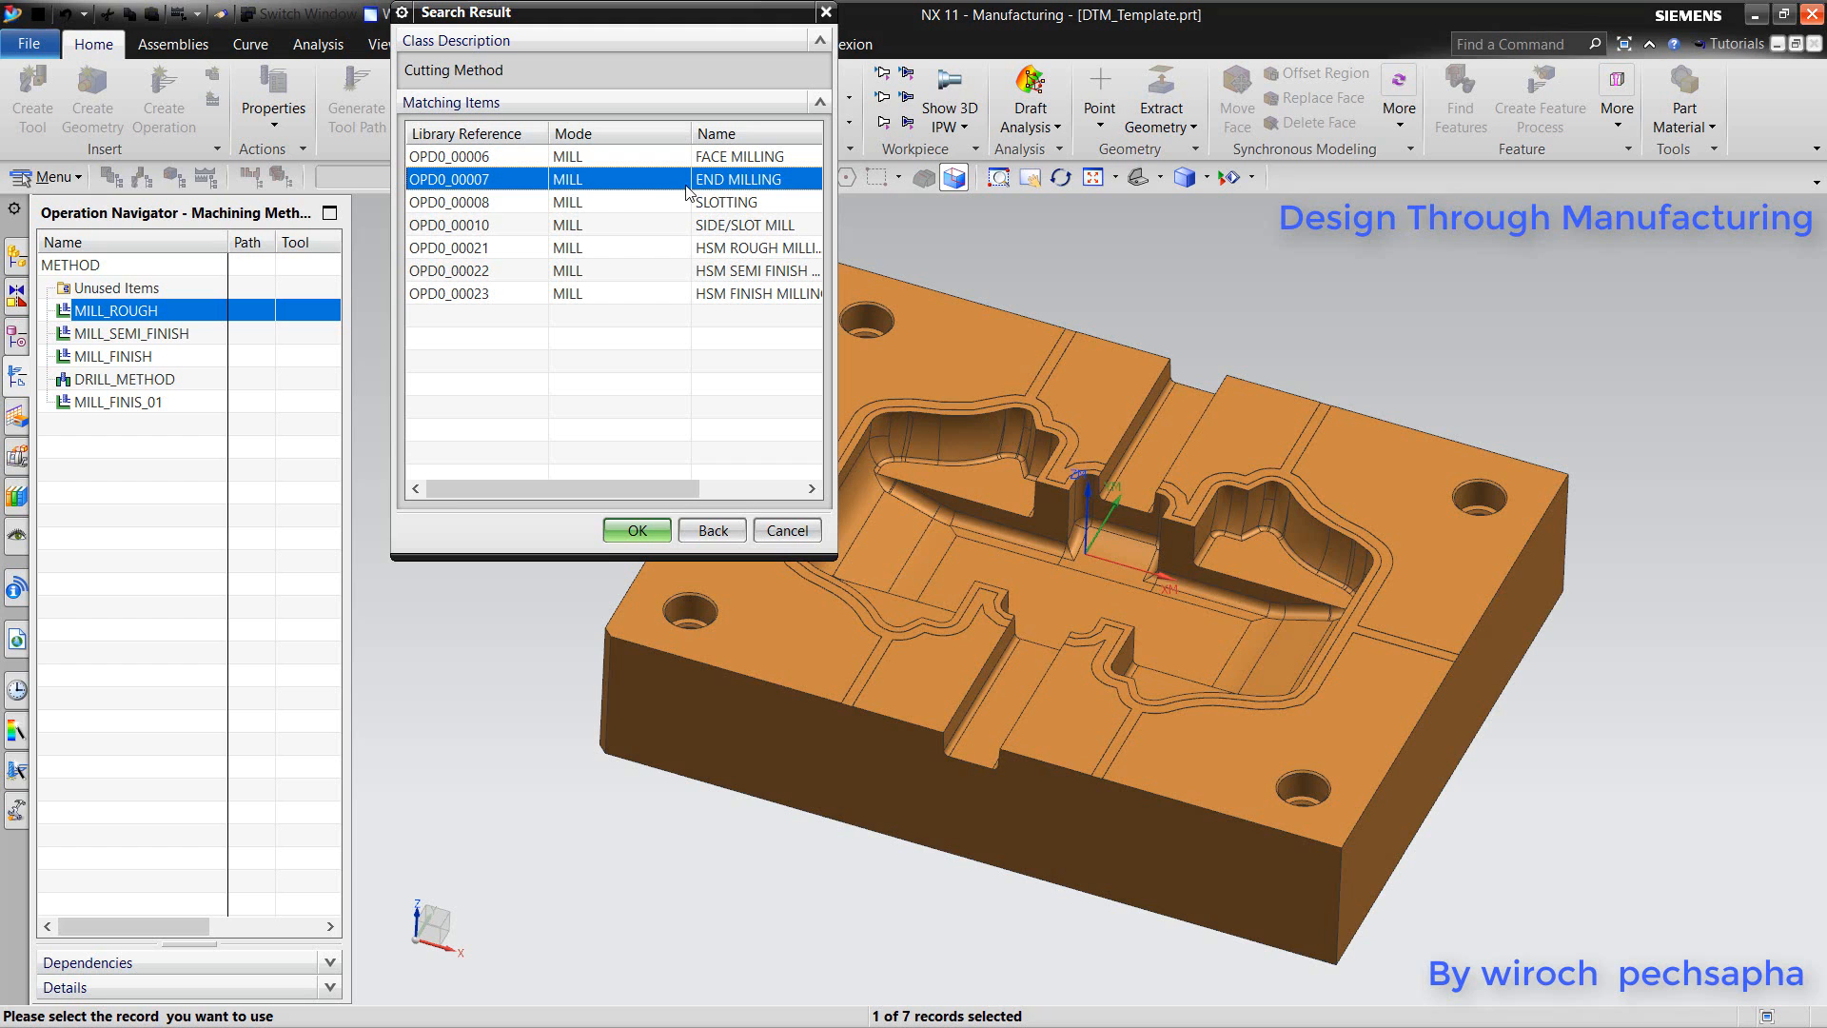
pyautogui.click(632, 533)
pyautogui.click(610, 434)
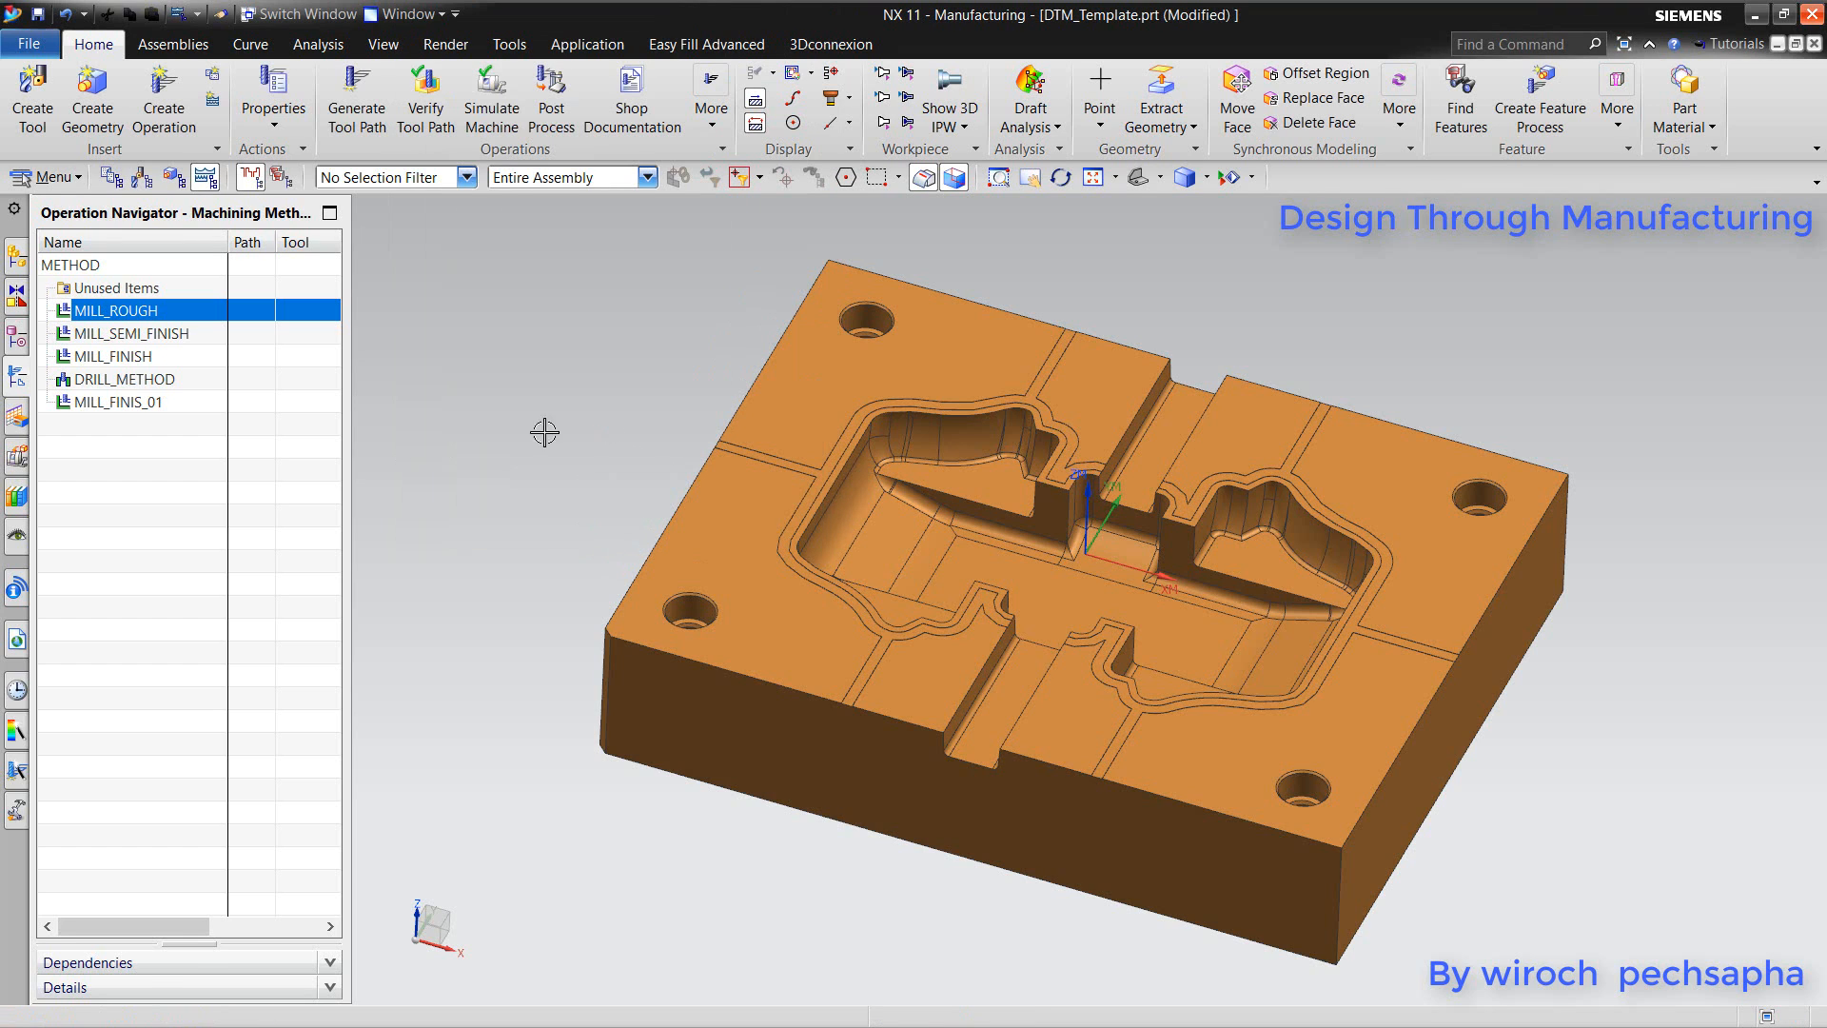
# - Assign the part material MAT0_00281 COPPER to the WORKPIECE geometry
pyautogui.click(175, 178)
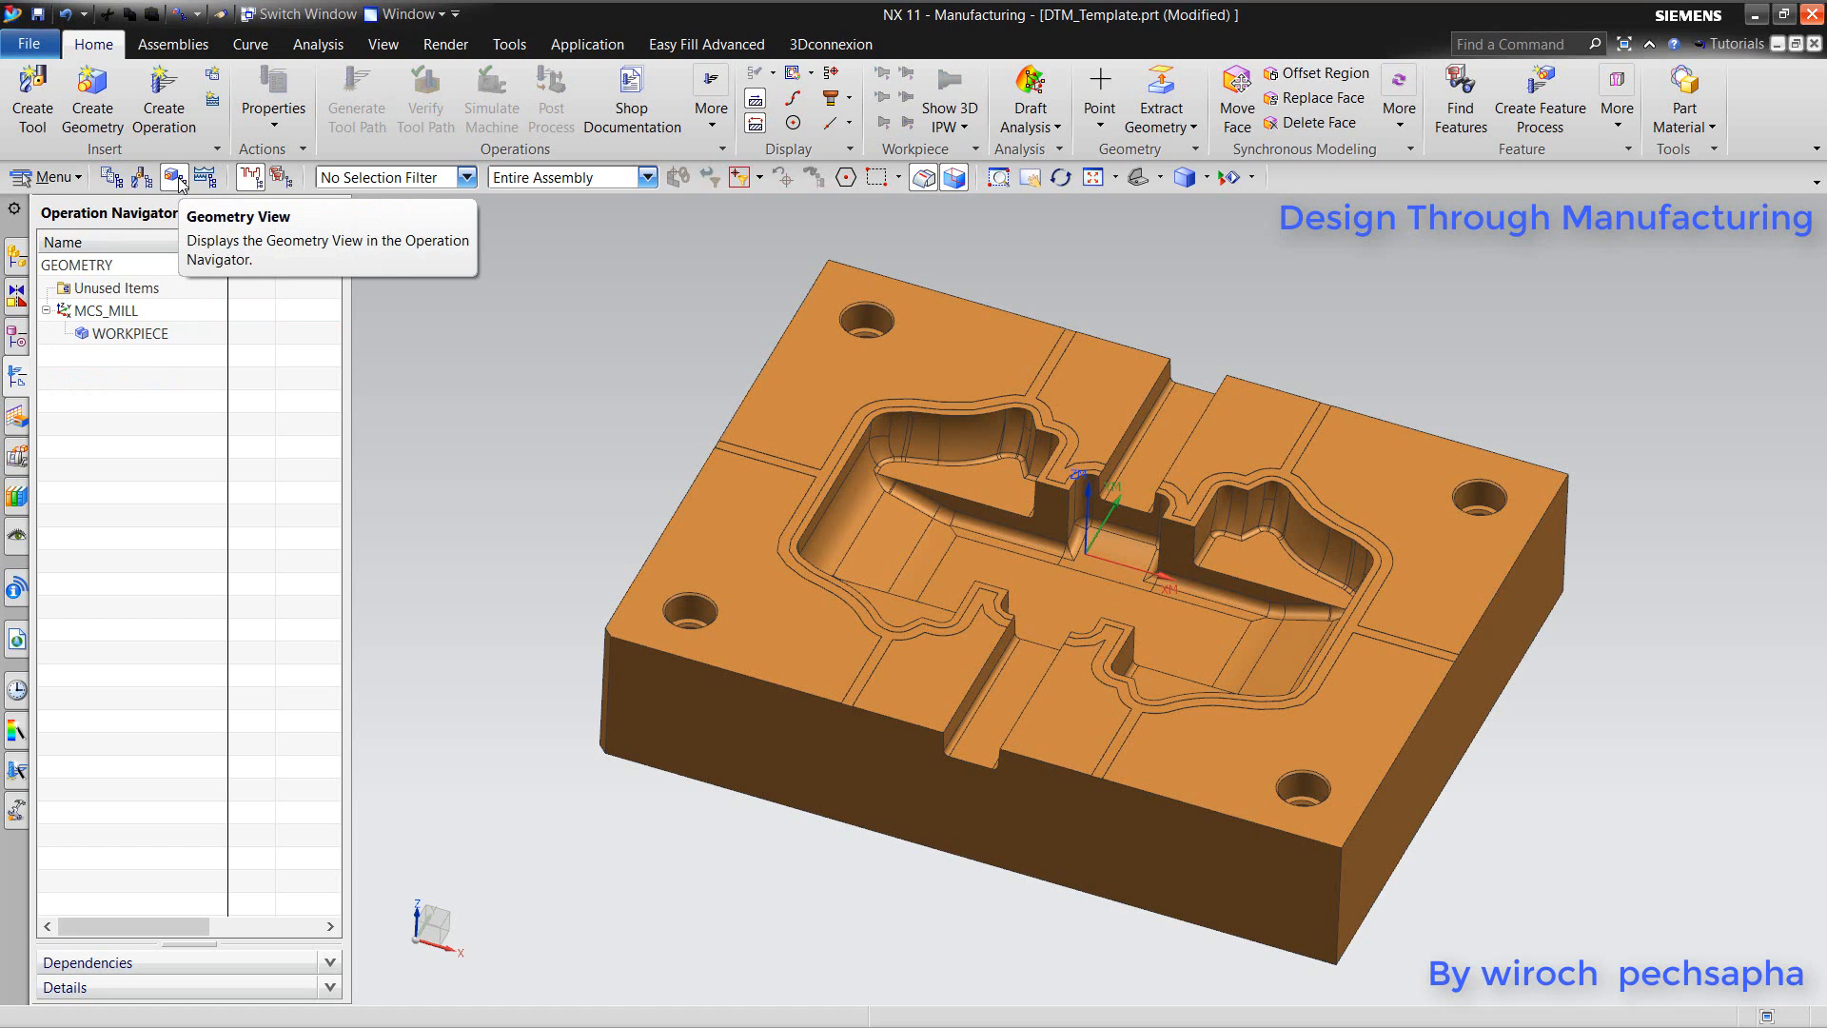
pyautogui.doubleClick(132, 334)
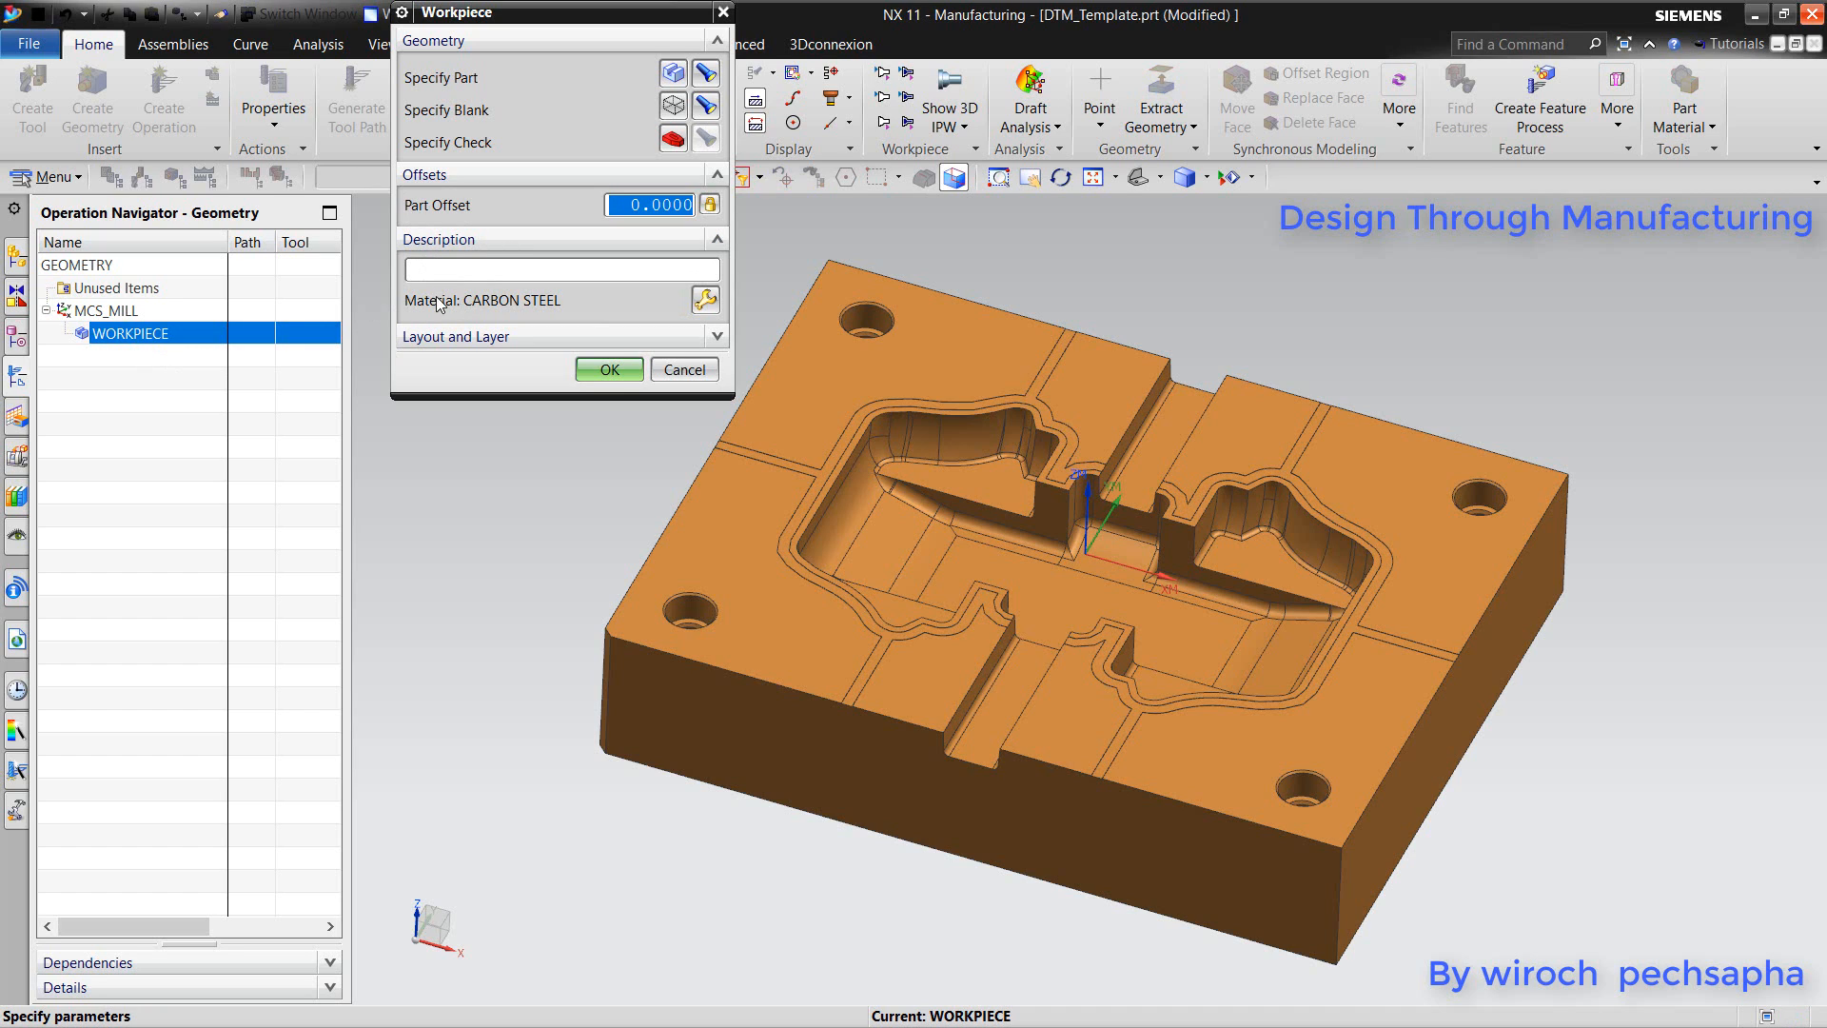
pyautogui.click(705, 299)
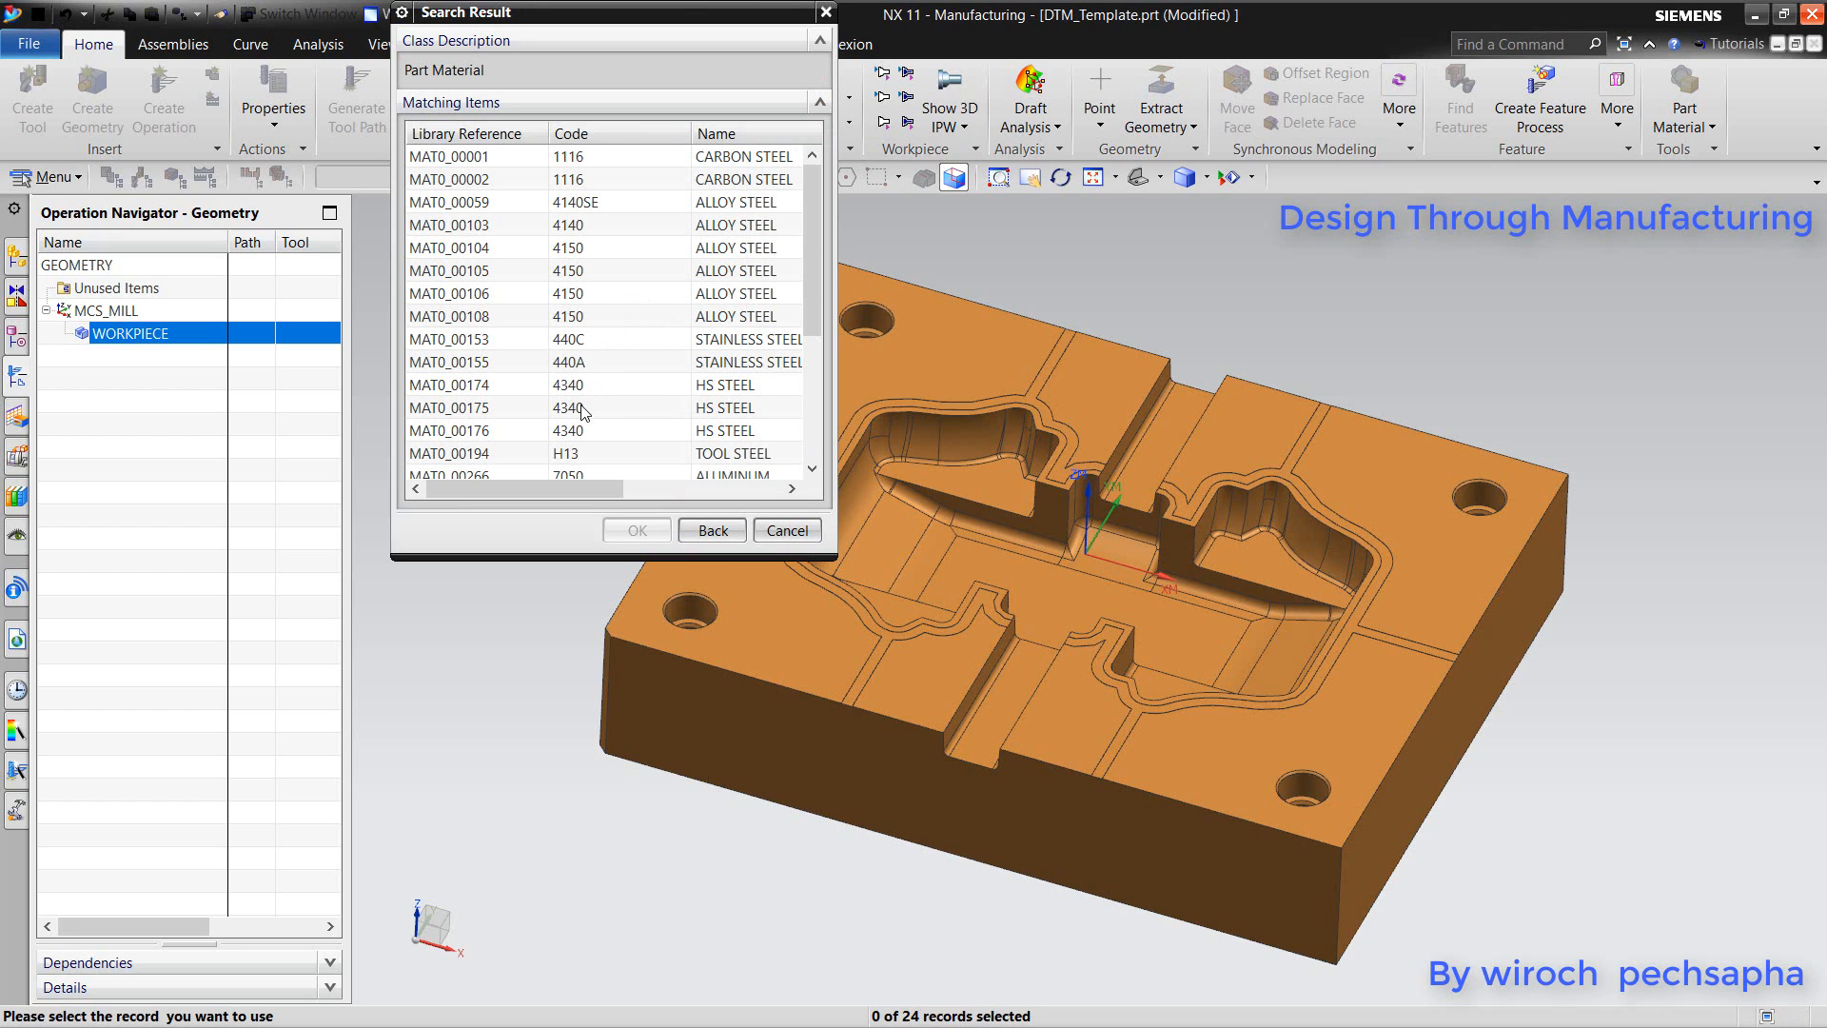
pyautogui.scroll(-1, 615, 441)
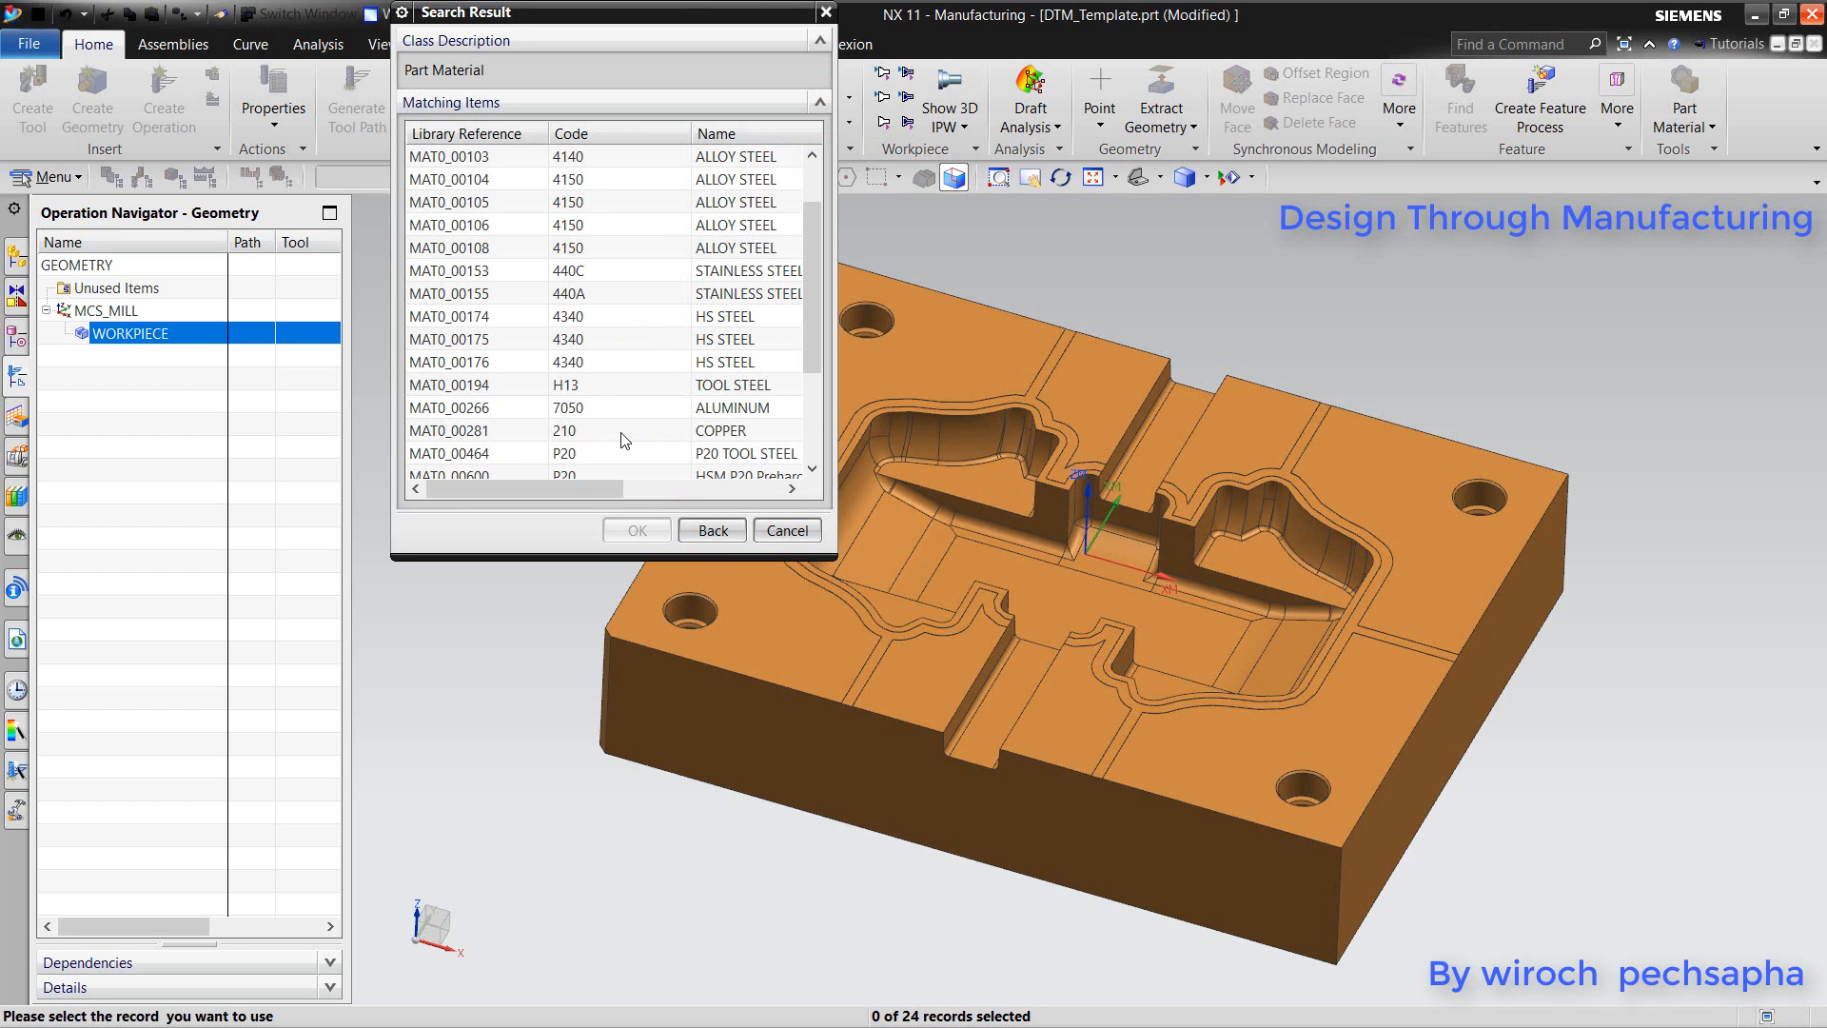
pyautogui.click(557, 437)
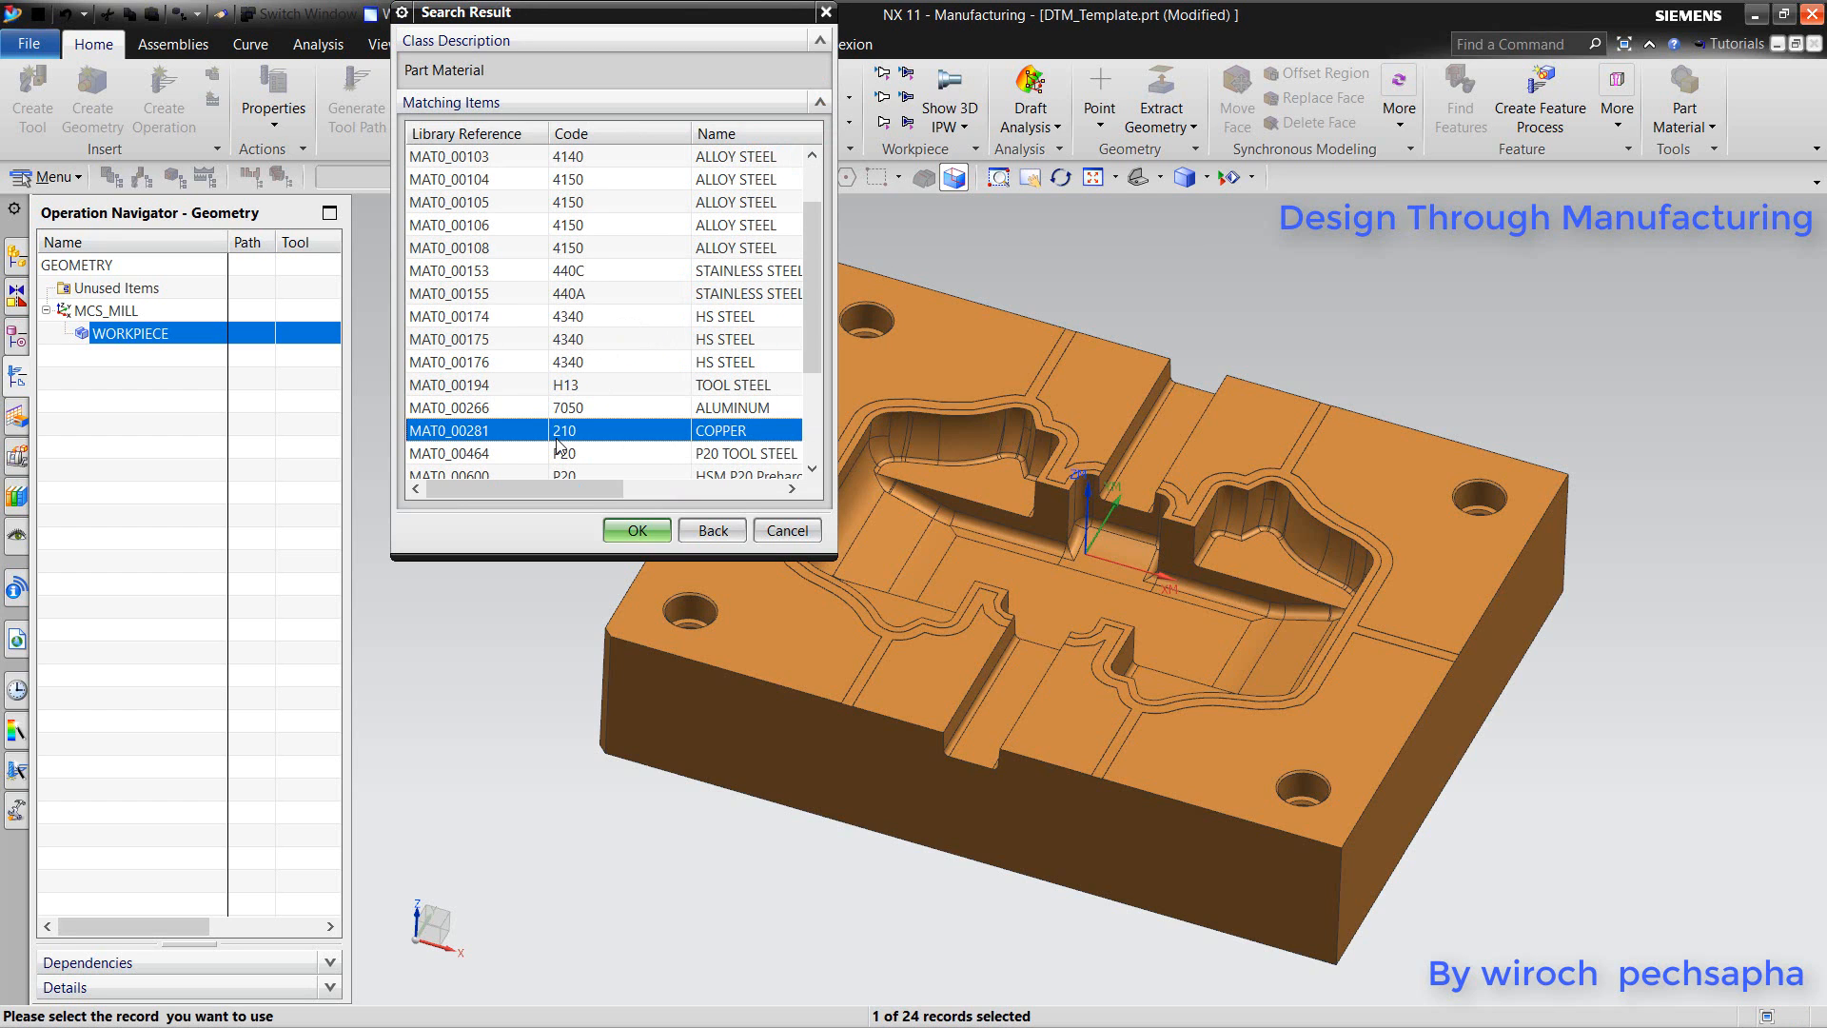
pyautogui.click(637, 532)
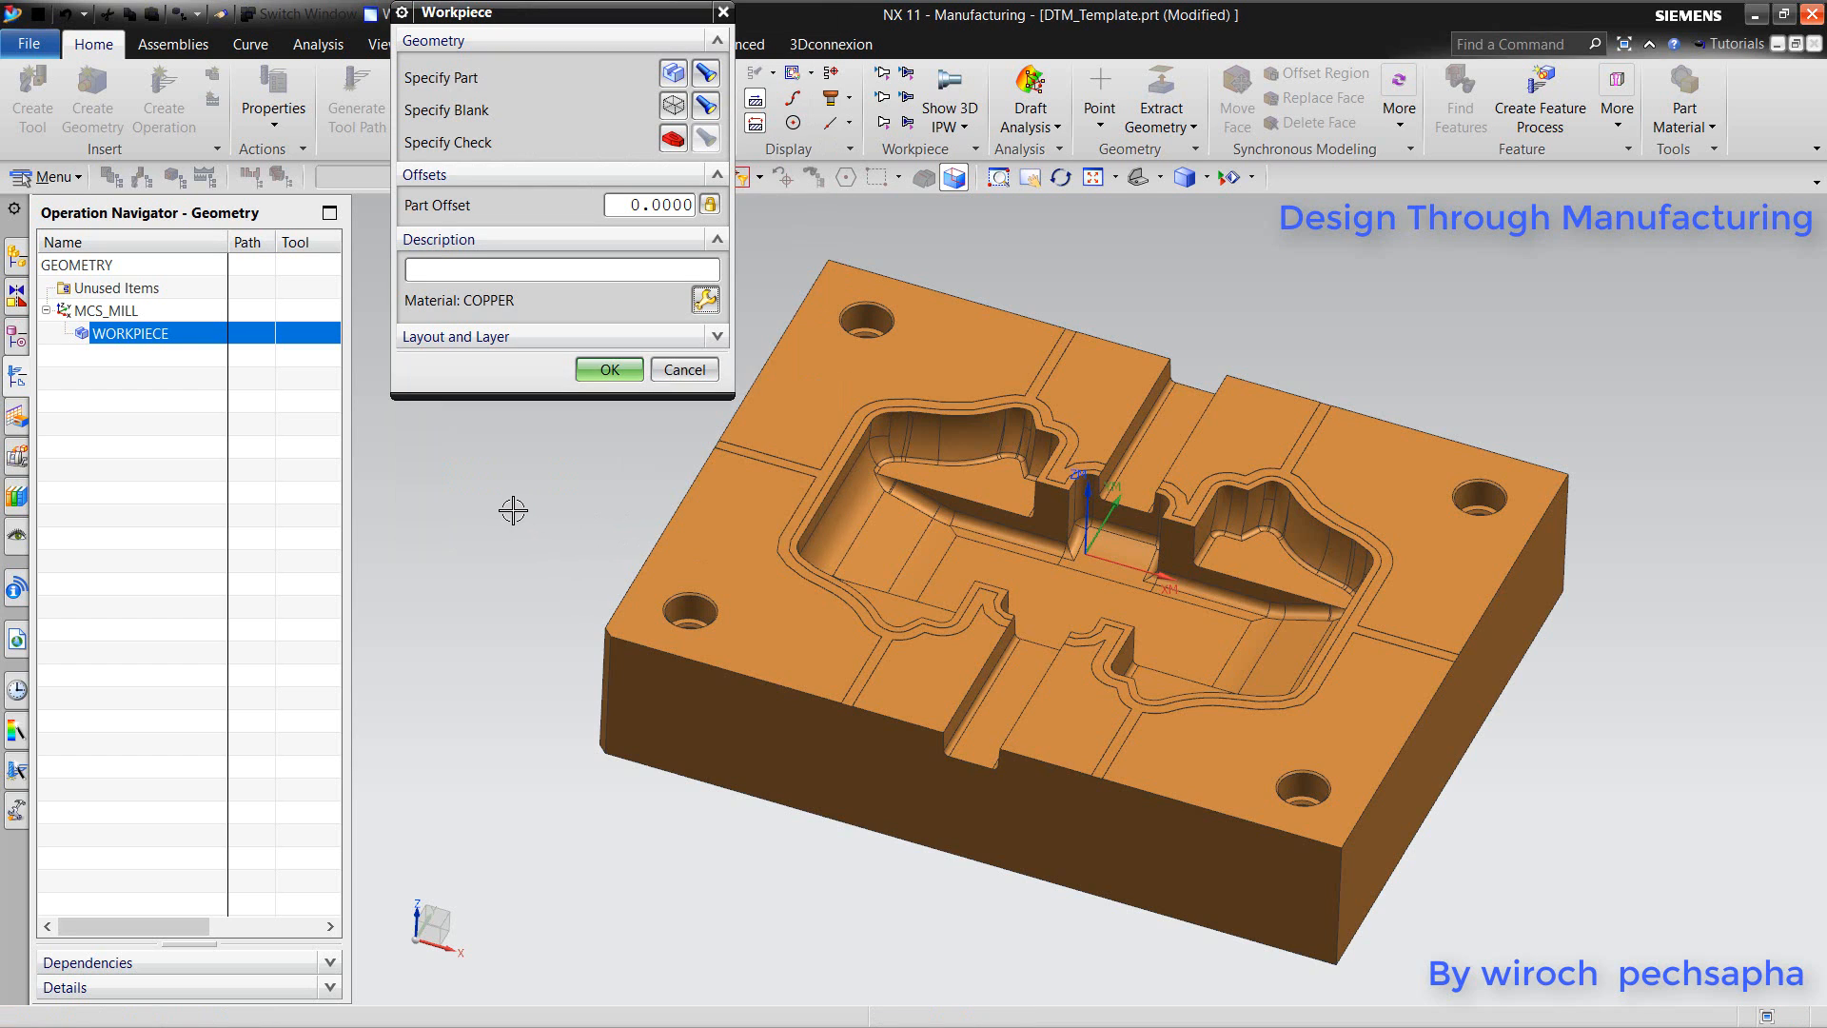
pyautogui.click(609, 370)
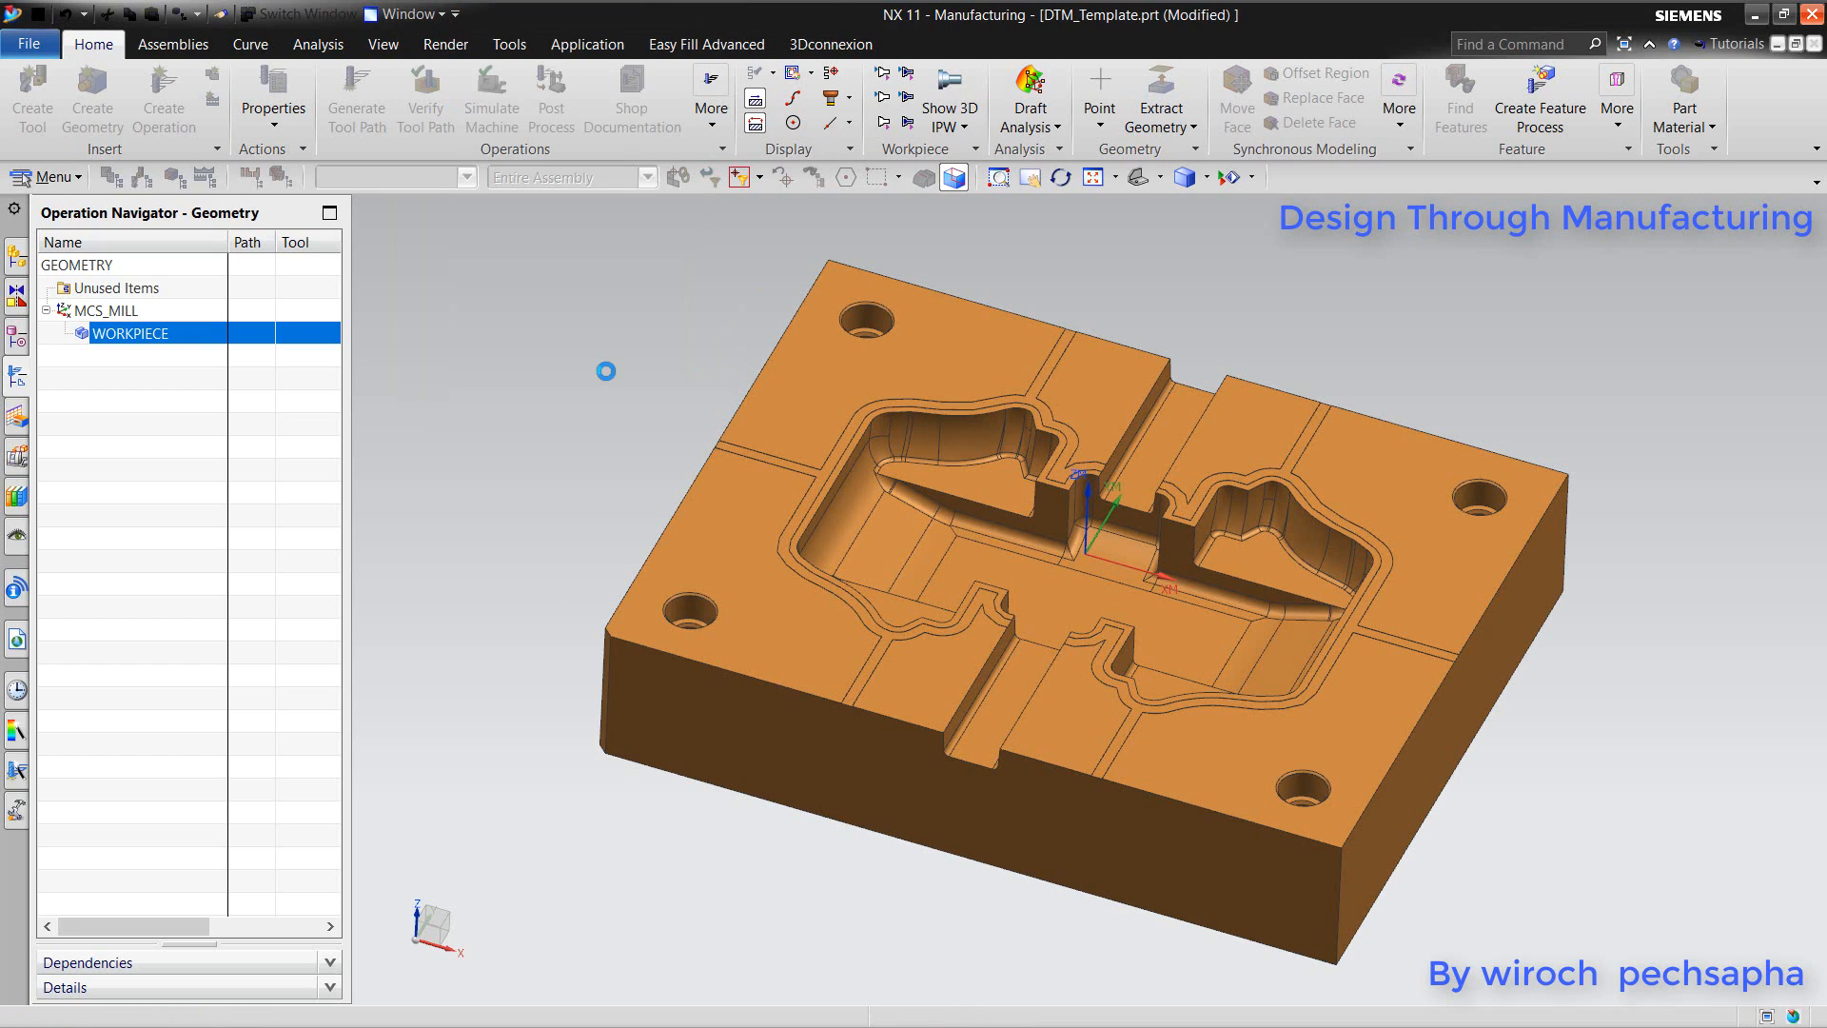
# - Create a mill_contour_DTM milling tool named MILL12 under CARRIER in the machine tool view
pyautogui.rightClick(155, 410)
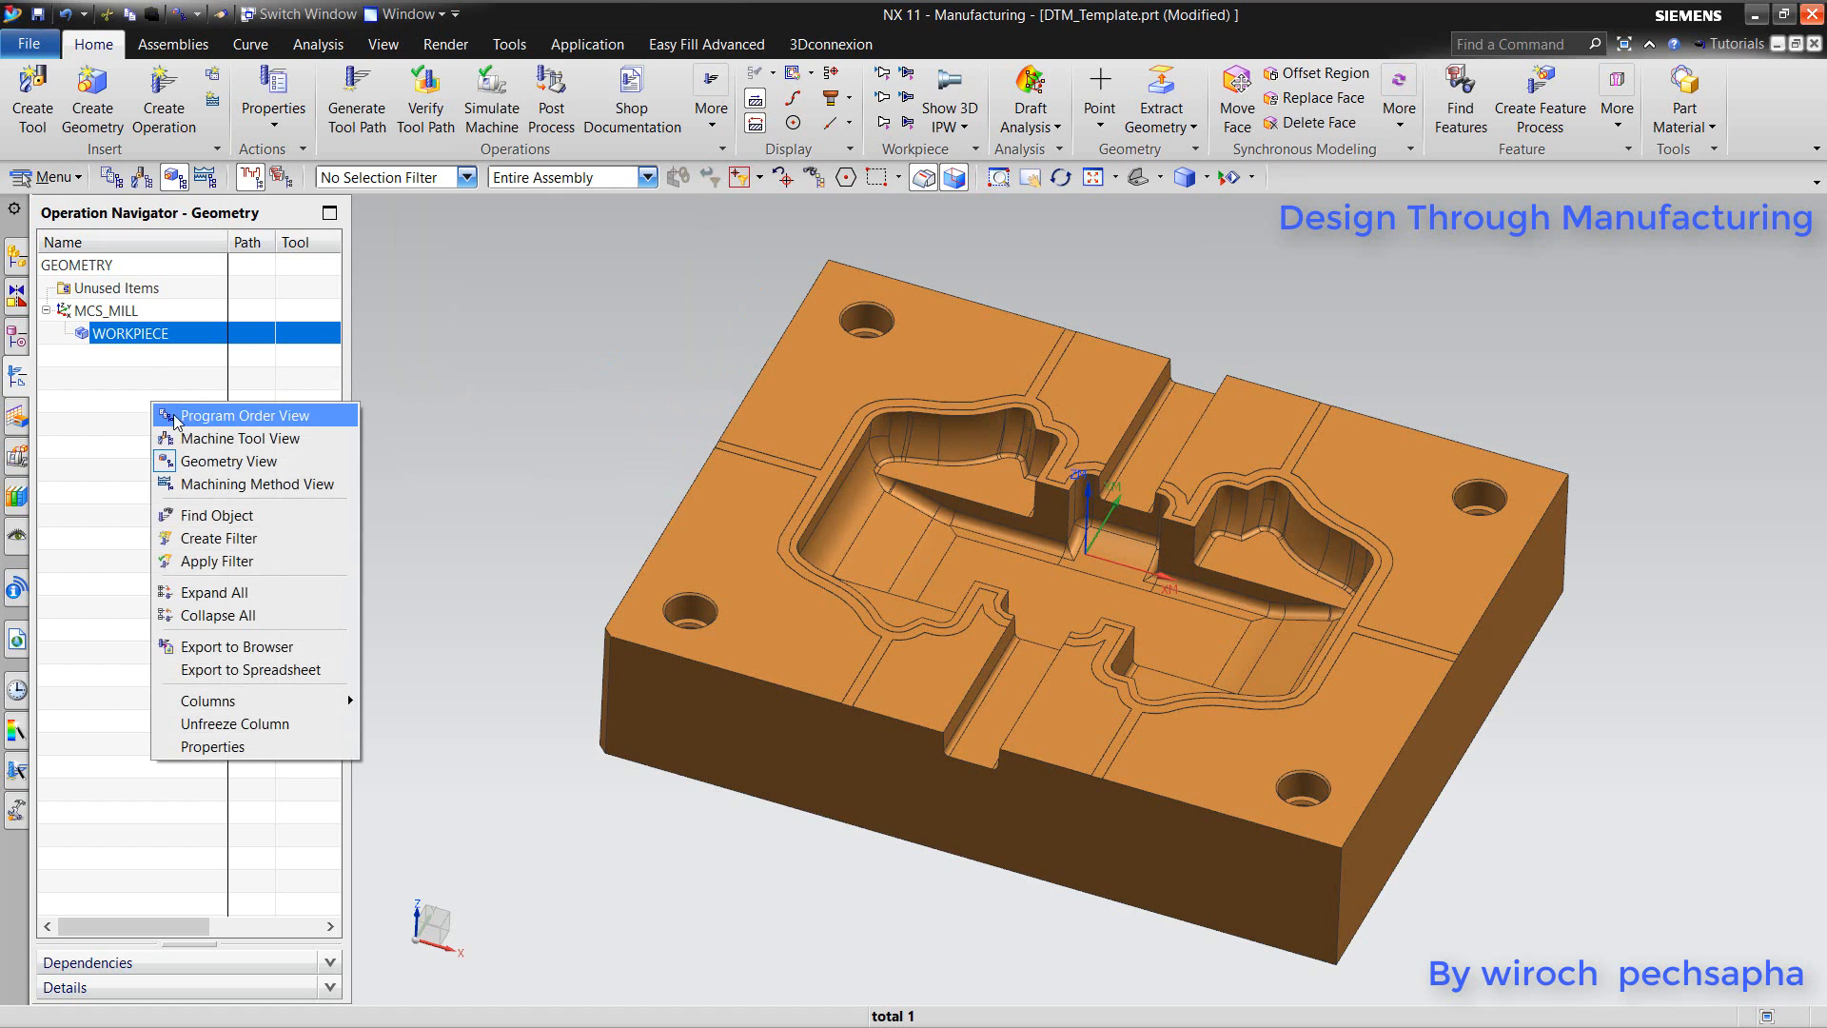
pyautogui.click(189, 440)
pyautogui.click(32, 95)
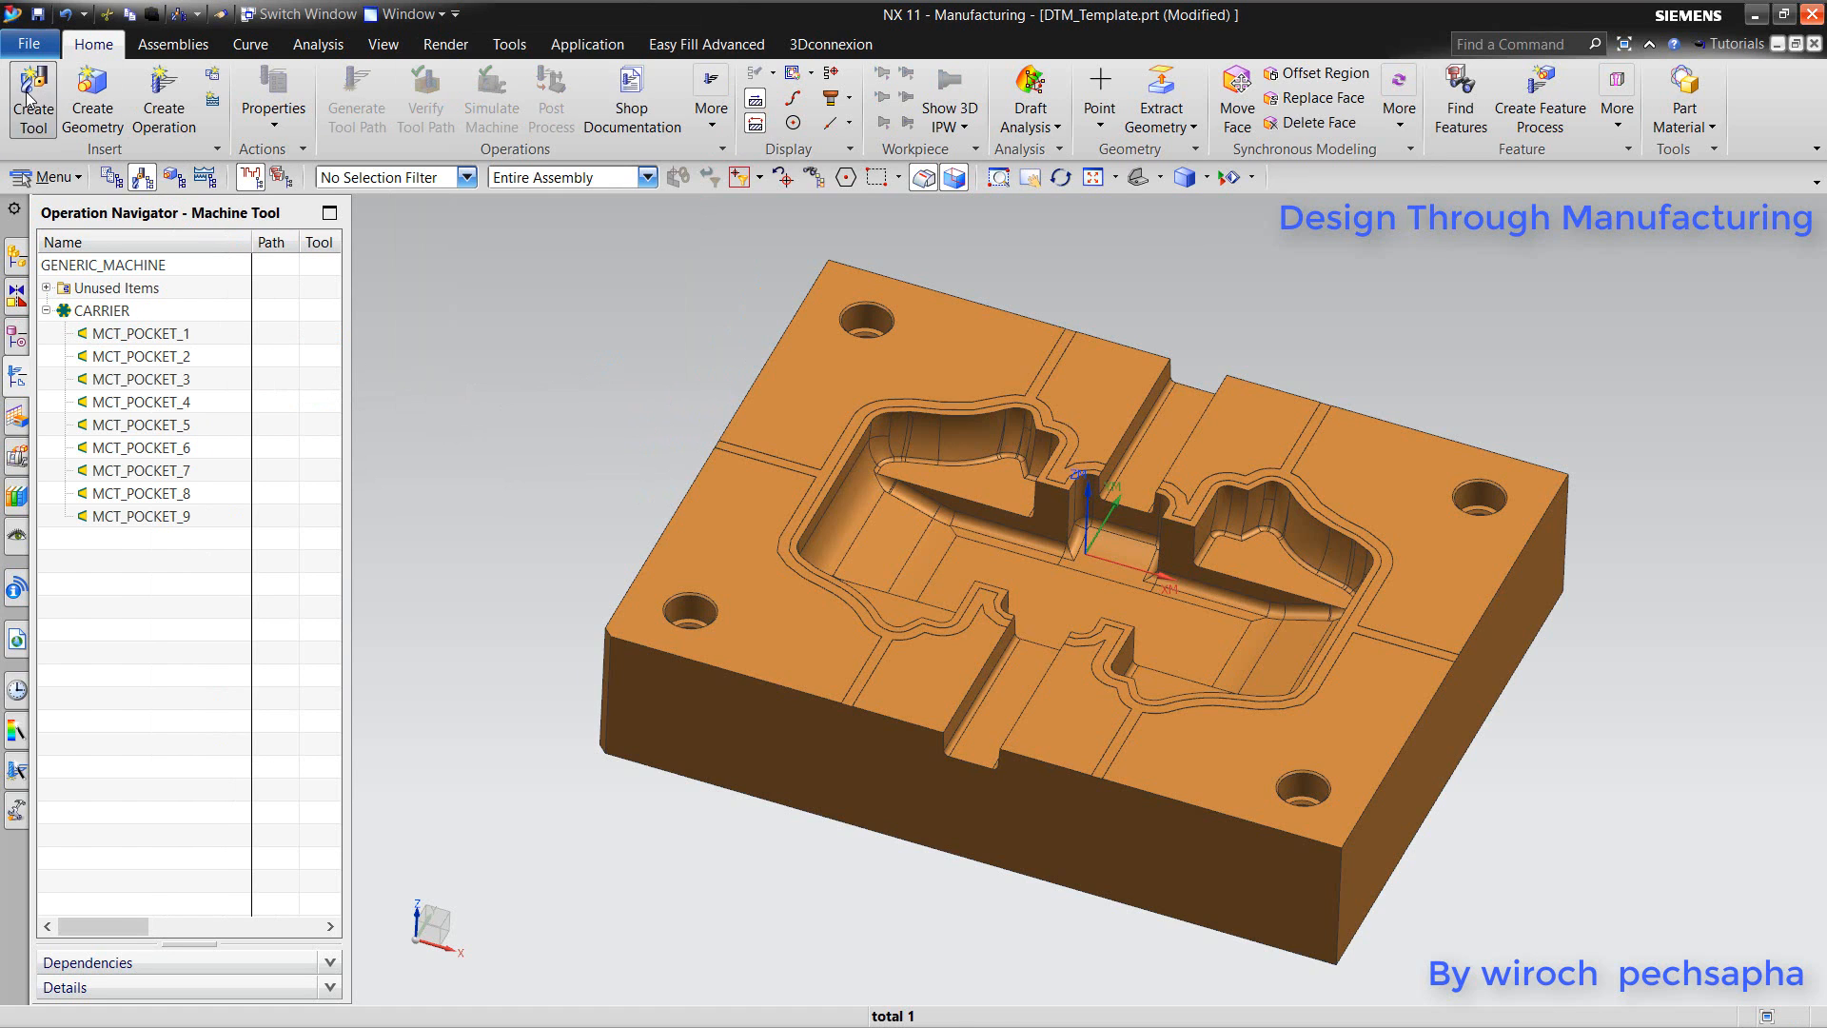
pyautogui.click(463, 475)
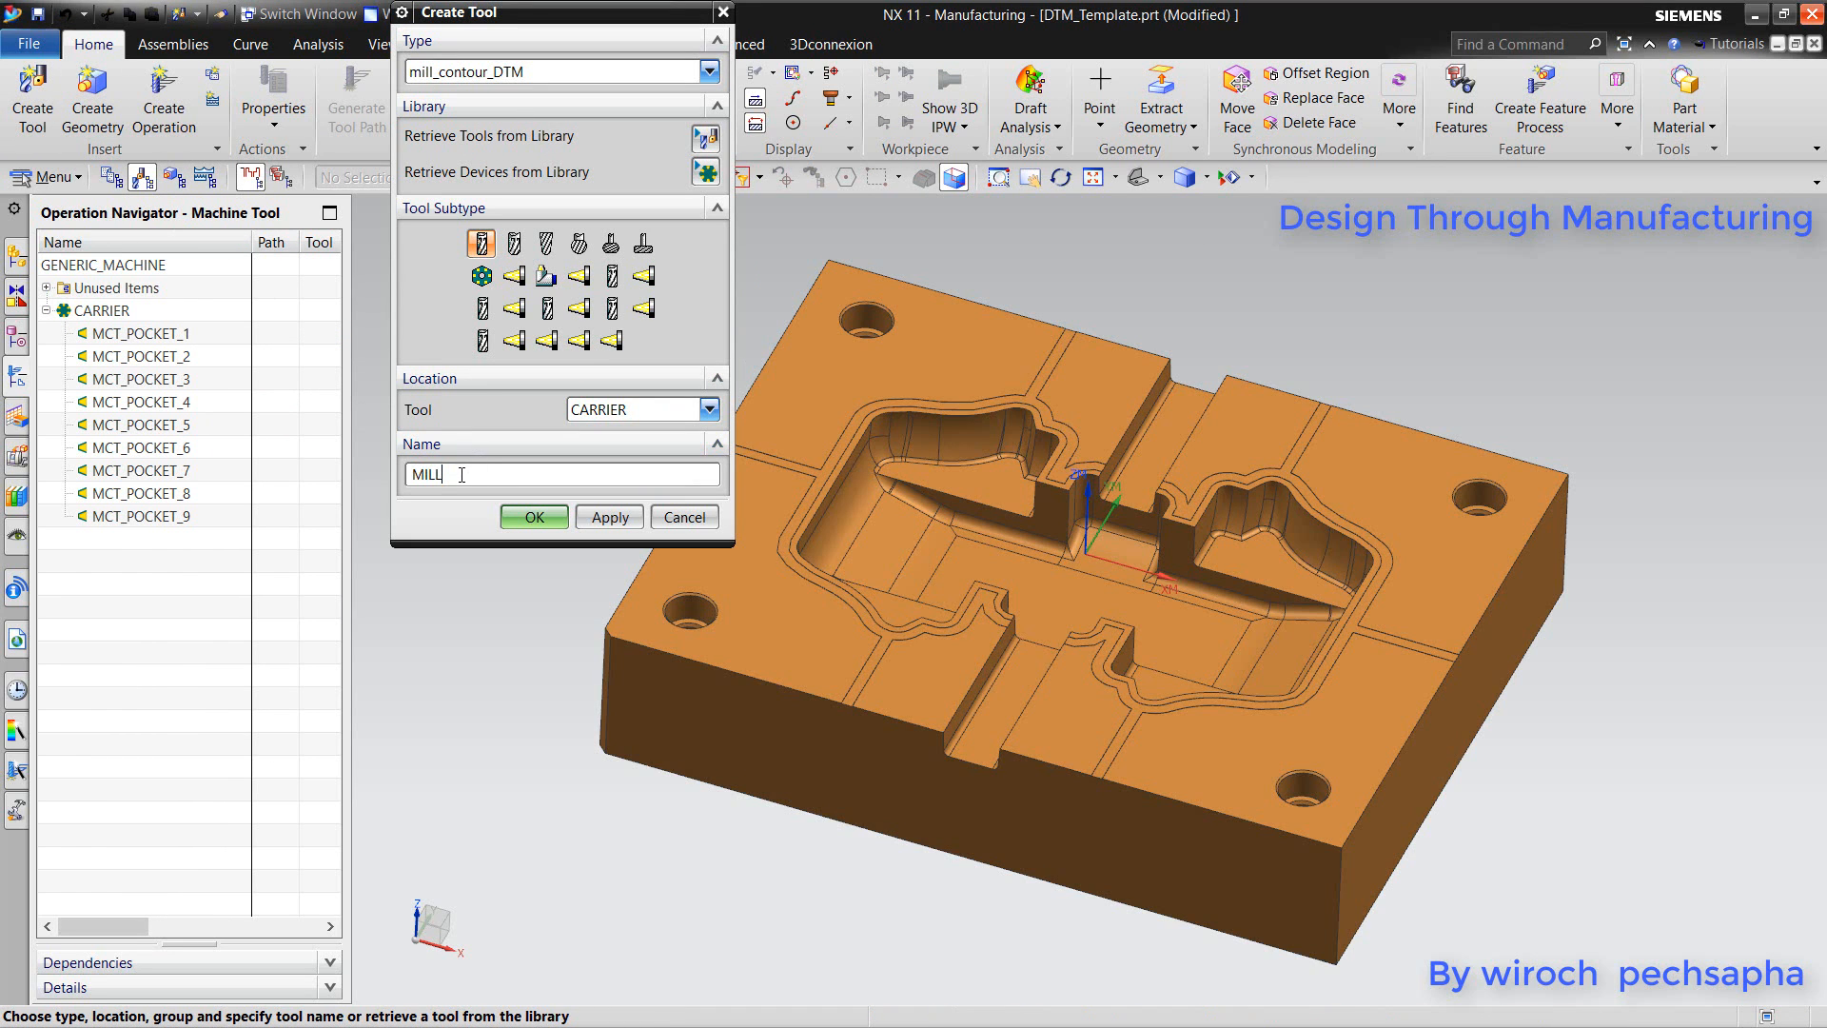
pyautogui.click(598, 517)
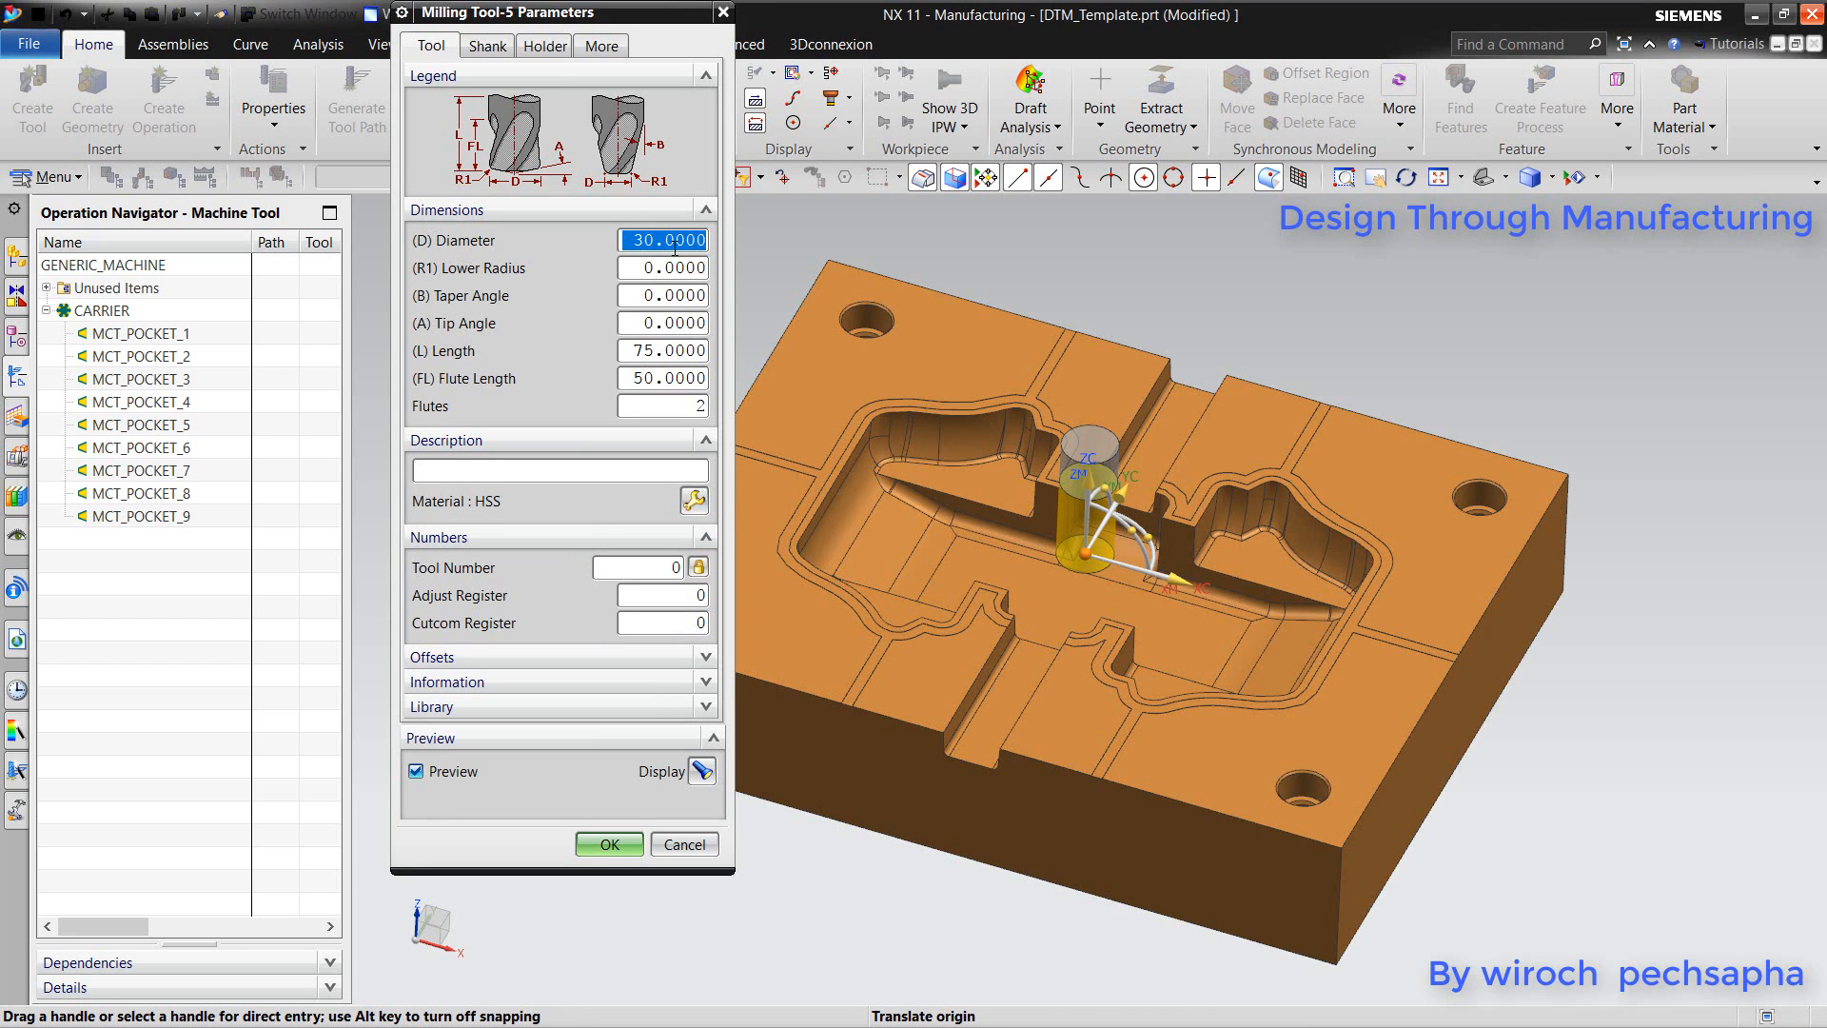
# - Set MILL12's diameter to 12 and its material to TMC0_00003 Carbide, and accept the tool
pyautogui.write('12')
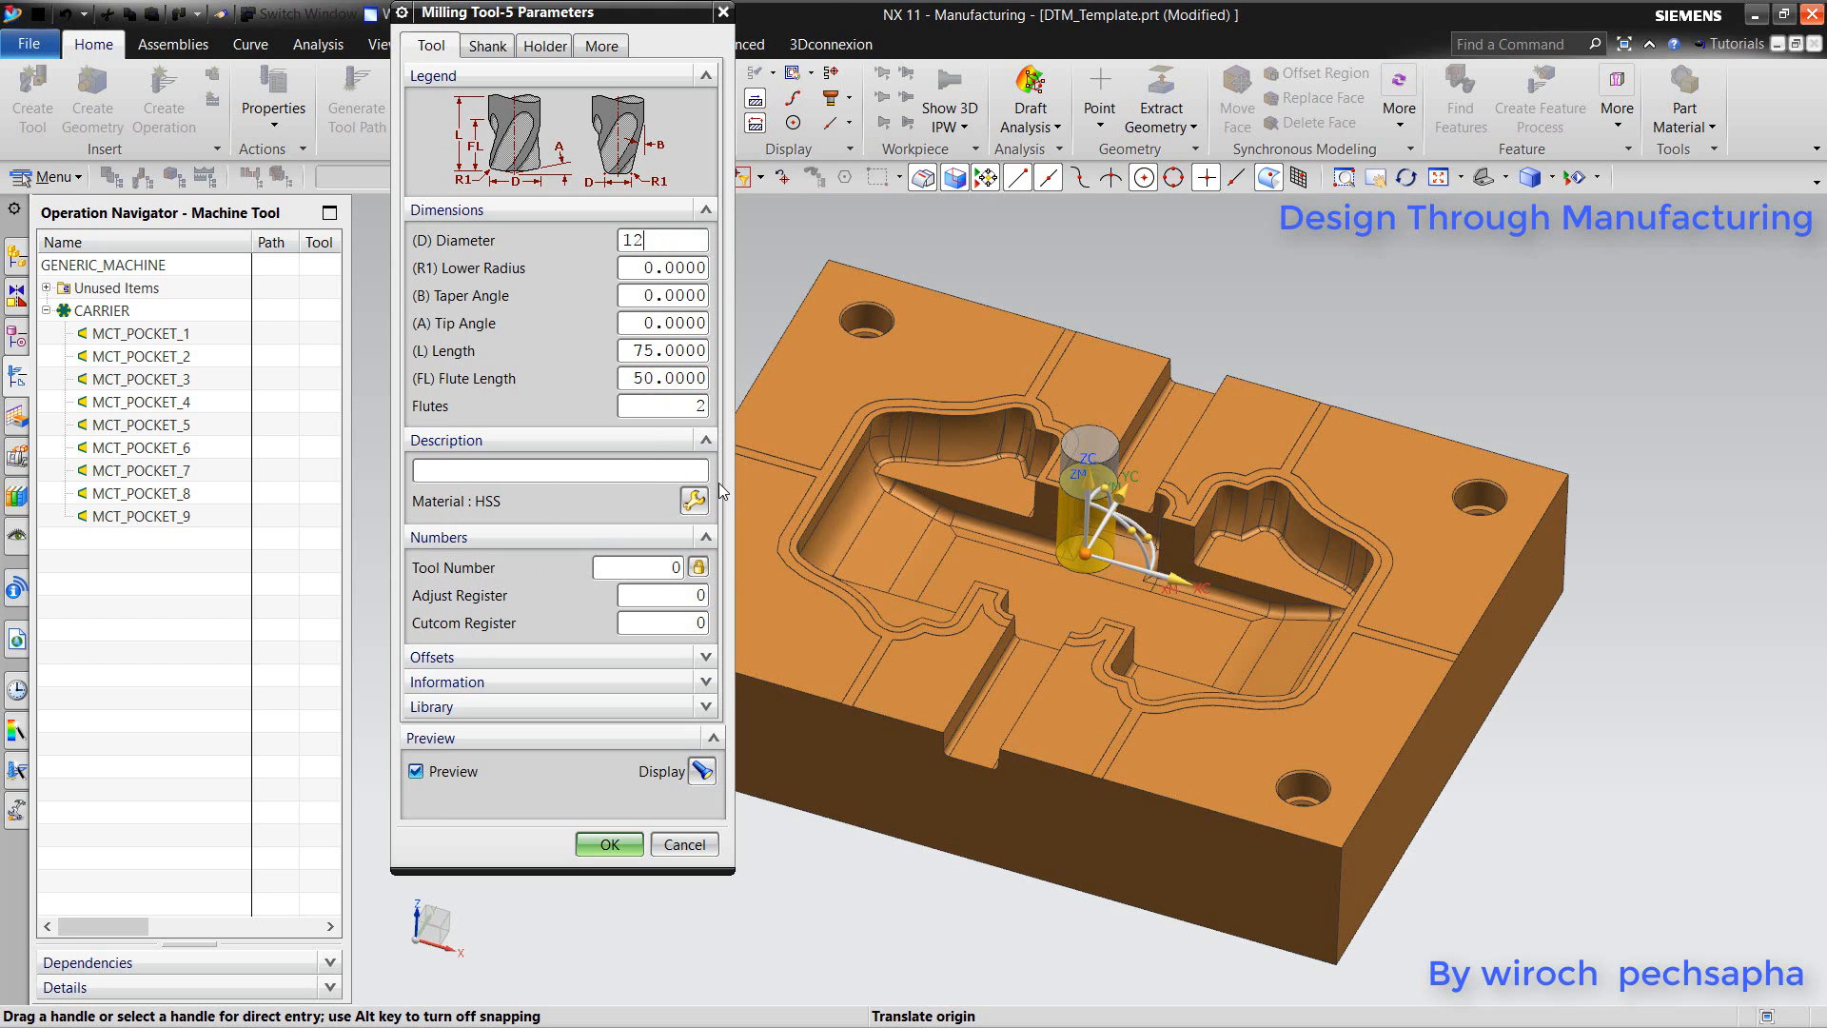
pyautogui.click(694, 501)
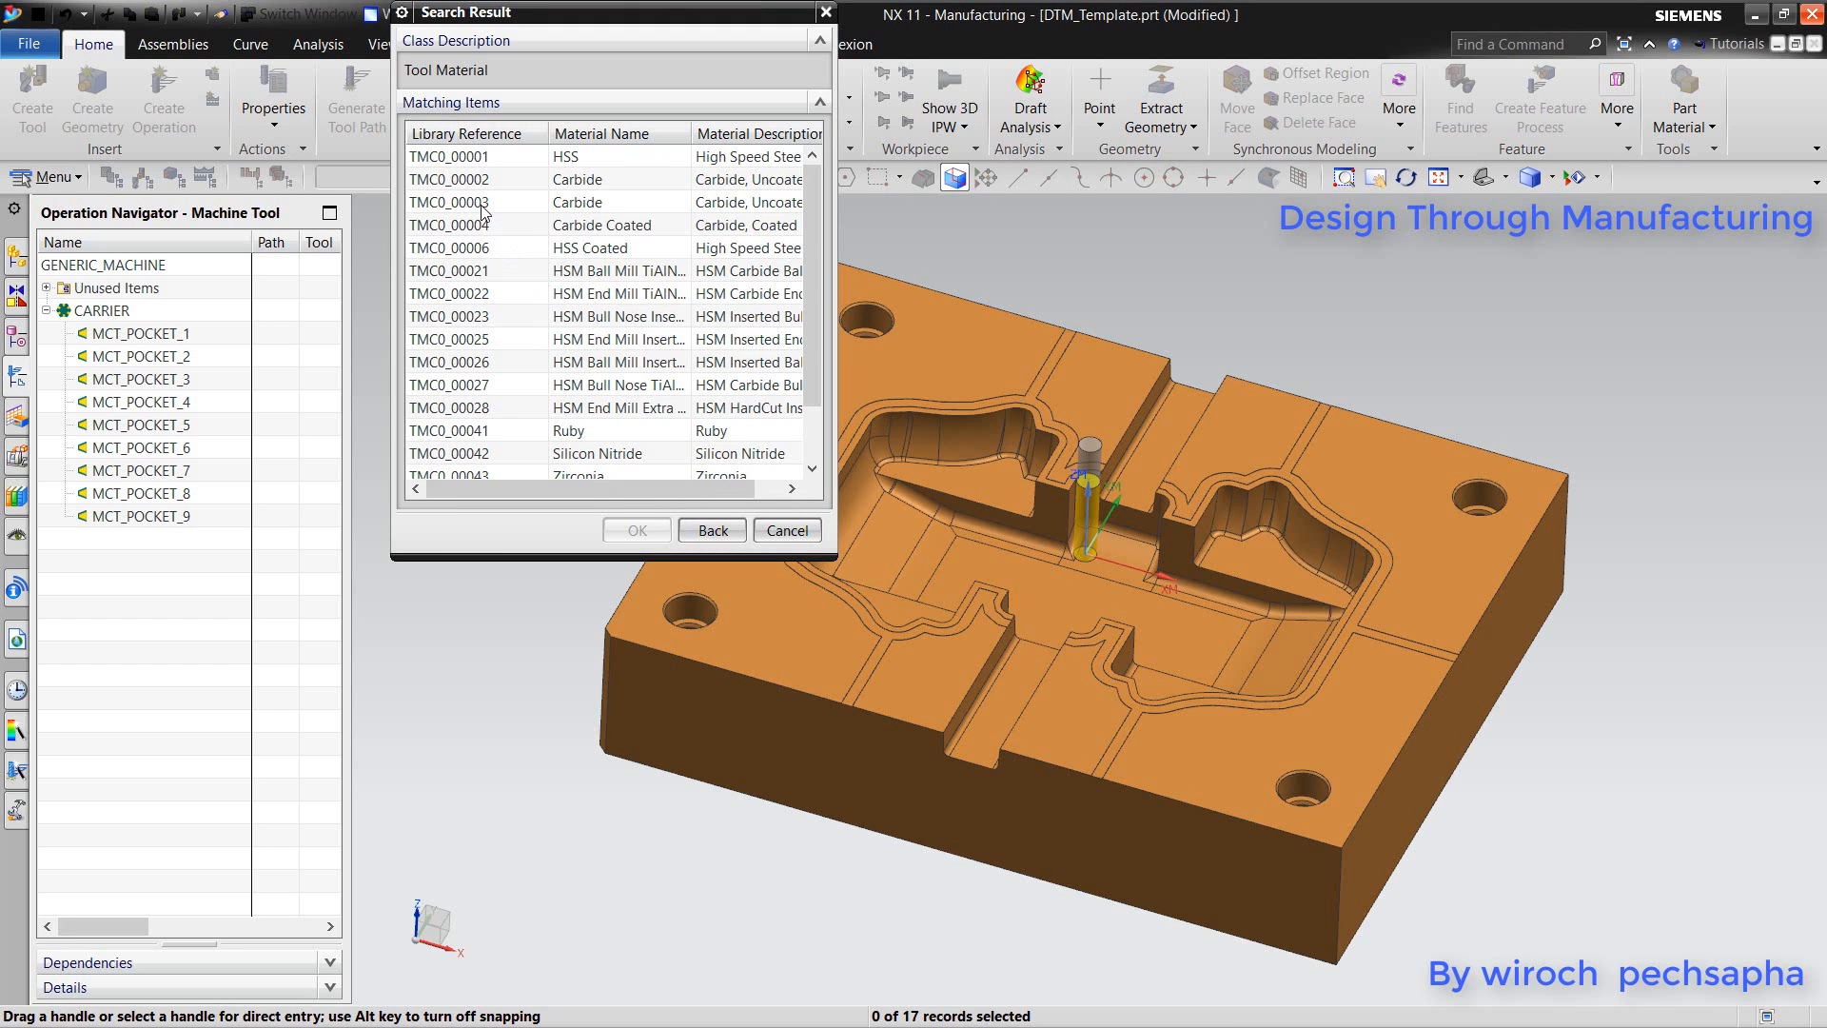
pyautogui.click(538, 203)
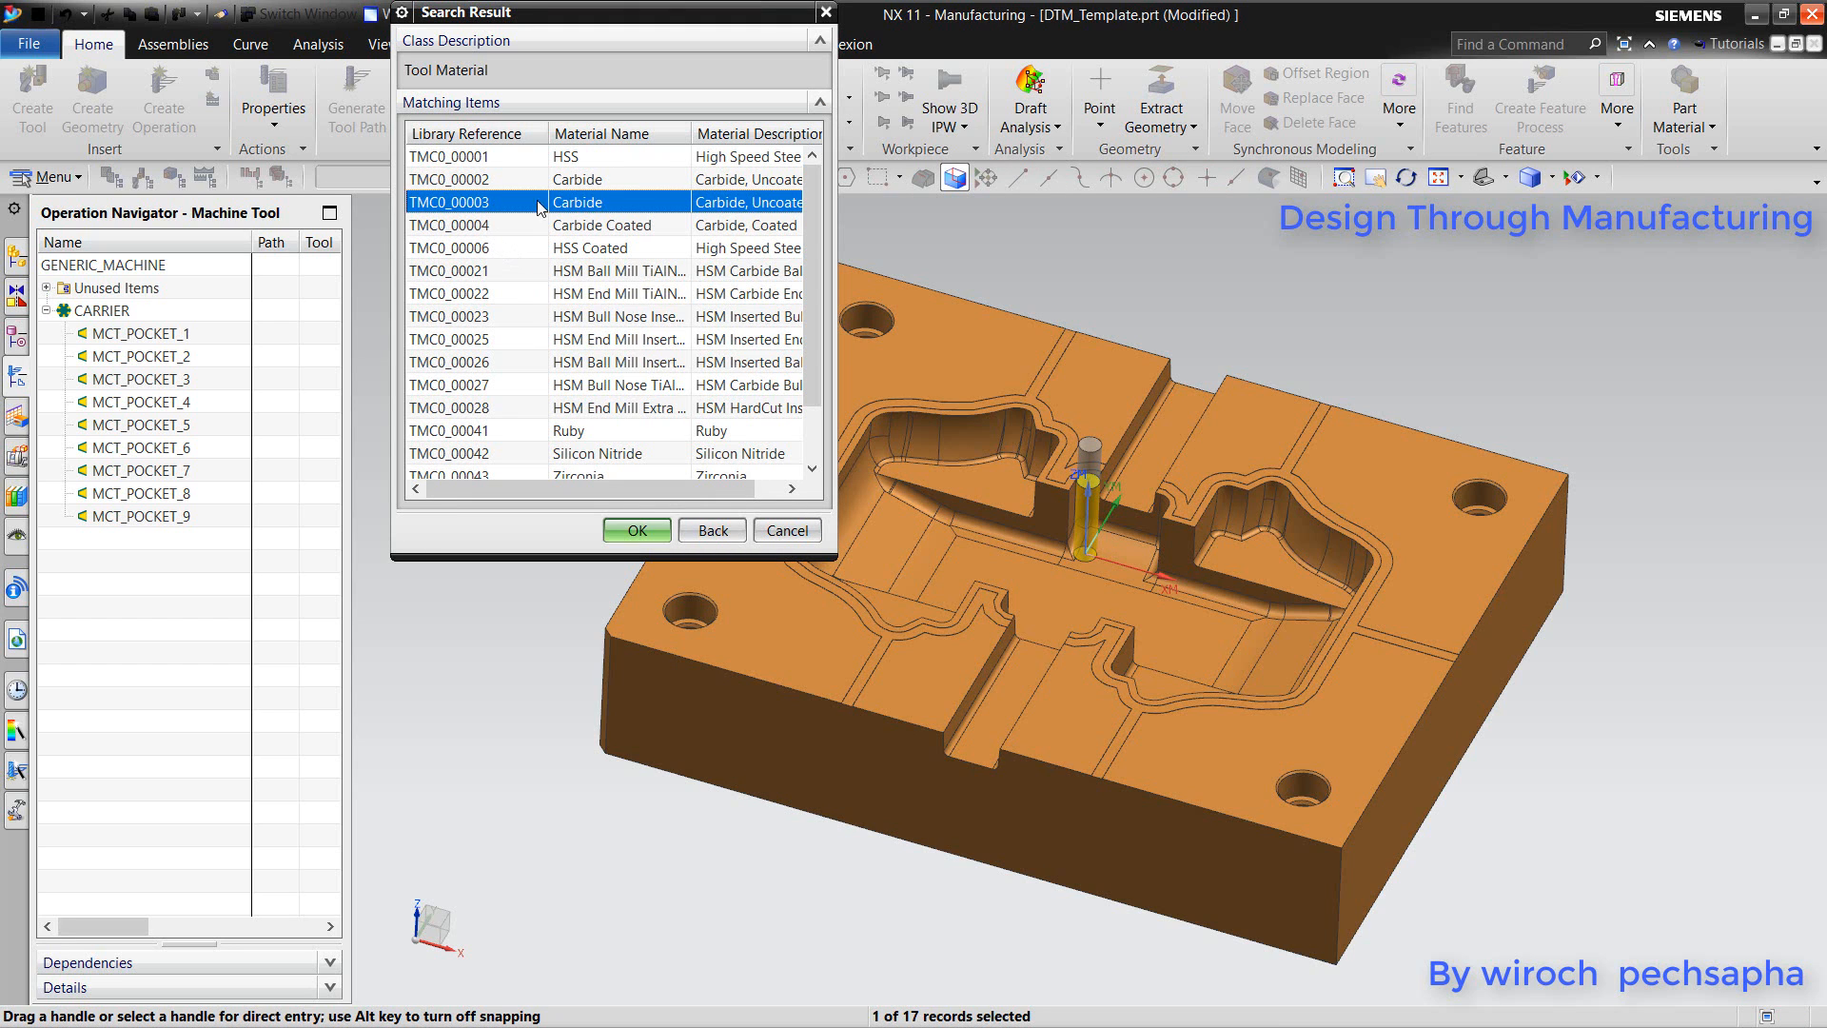
pyautogui.click(636, 530)
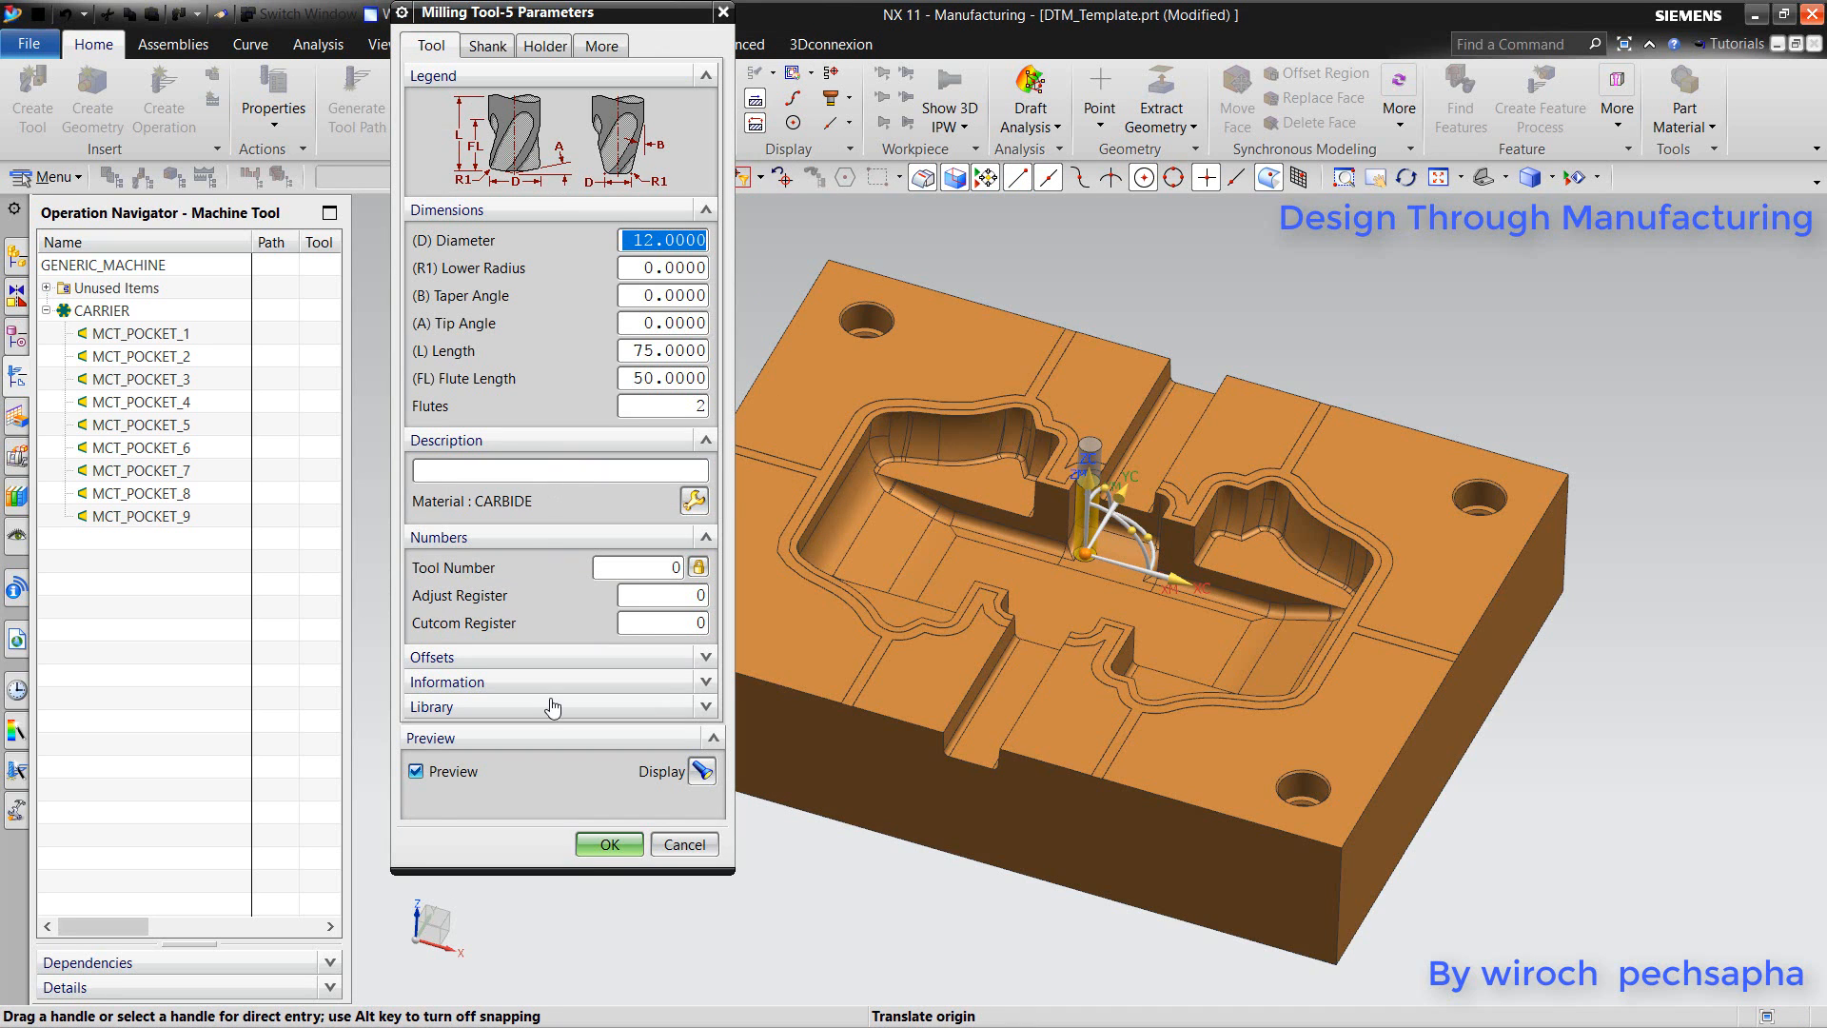
pyautogui.click(609, 844)
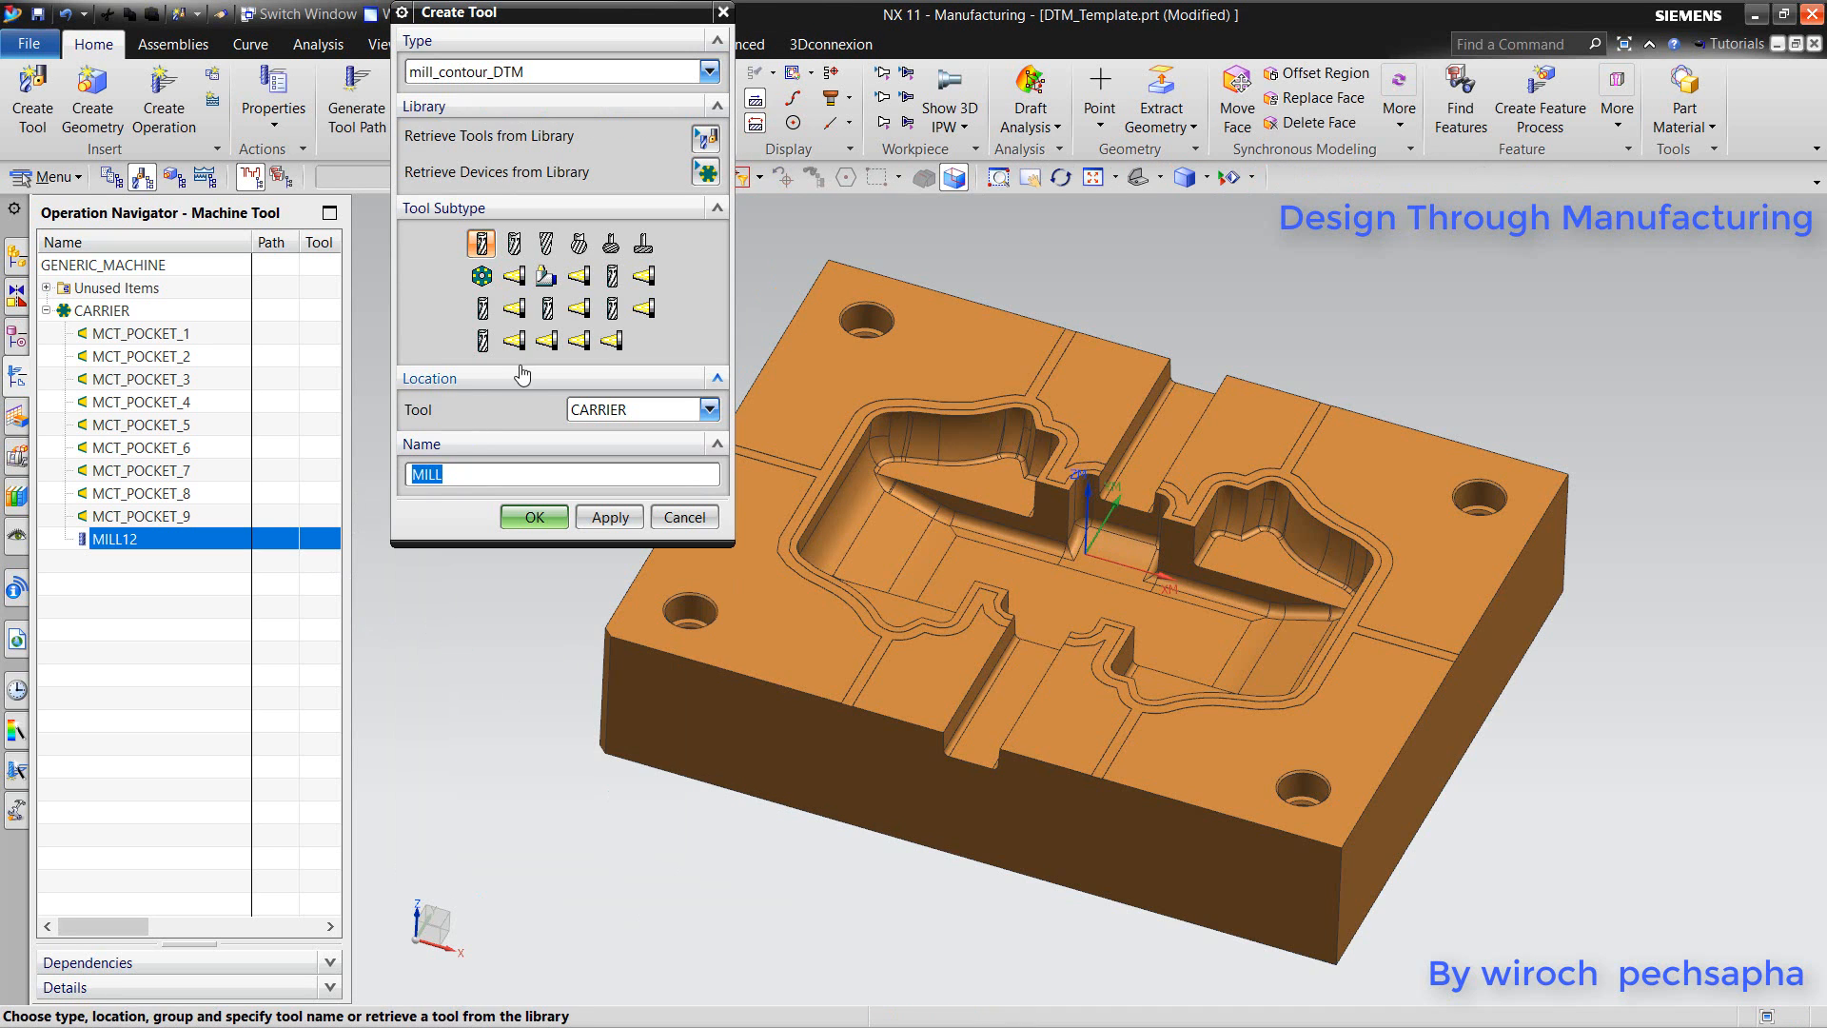
# - Create a mill_contour_DTM milling tool named MILL8 under CARRIER and assign it the tool material TMC0_00003 Carbide
pyautogui.click(469, 474)
pyautogui.click(538, 520)
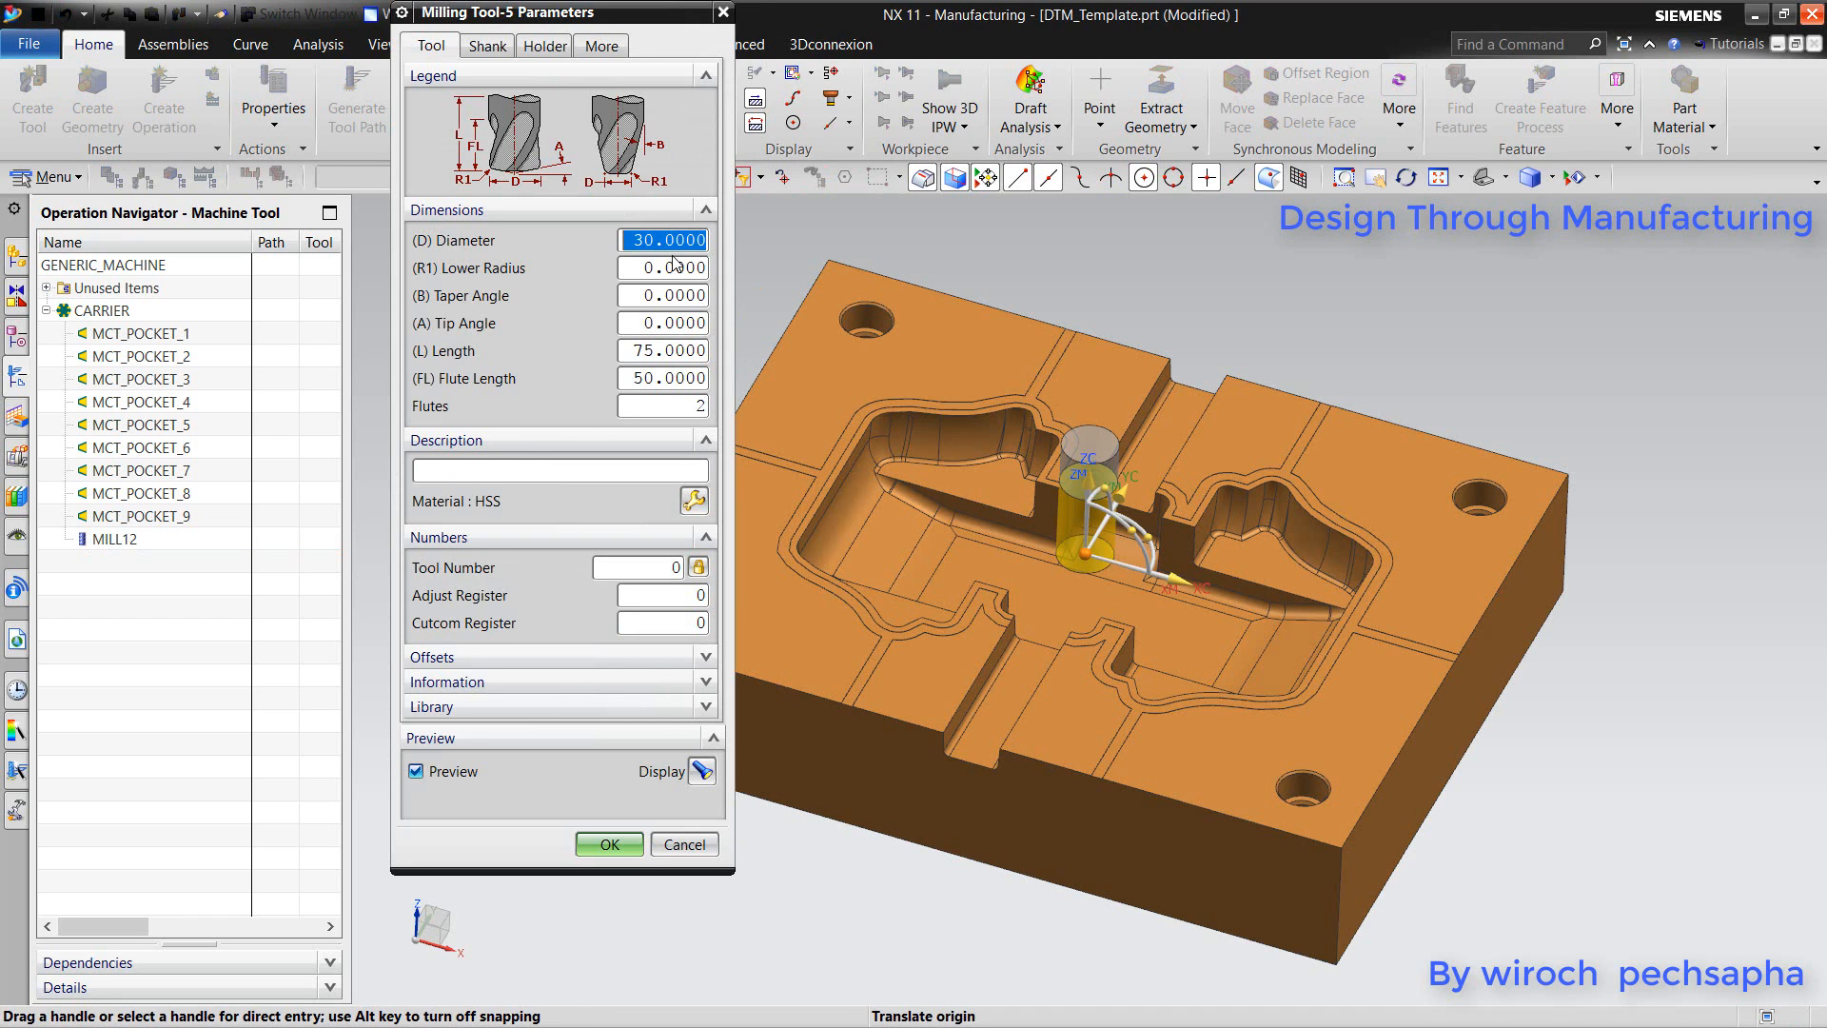
pyautogui.write('8')
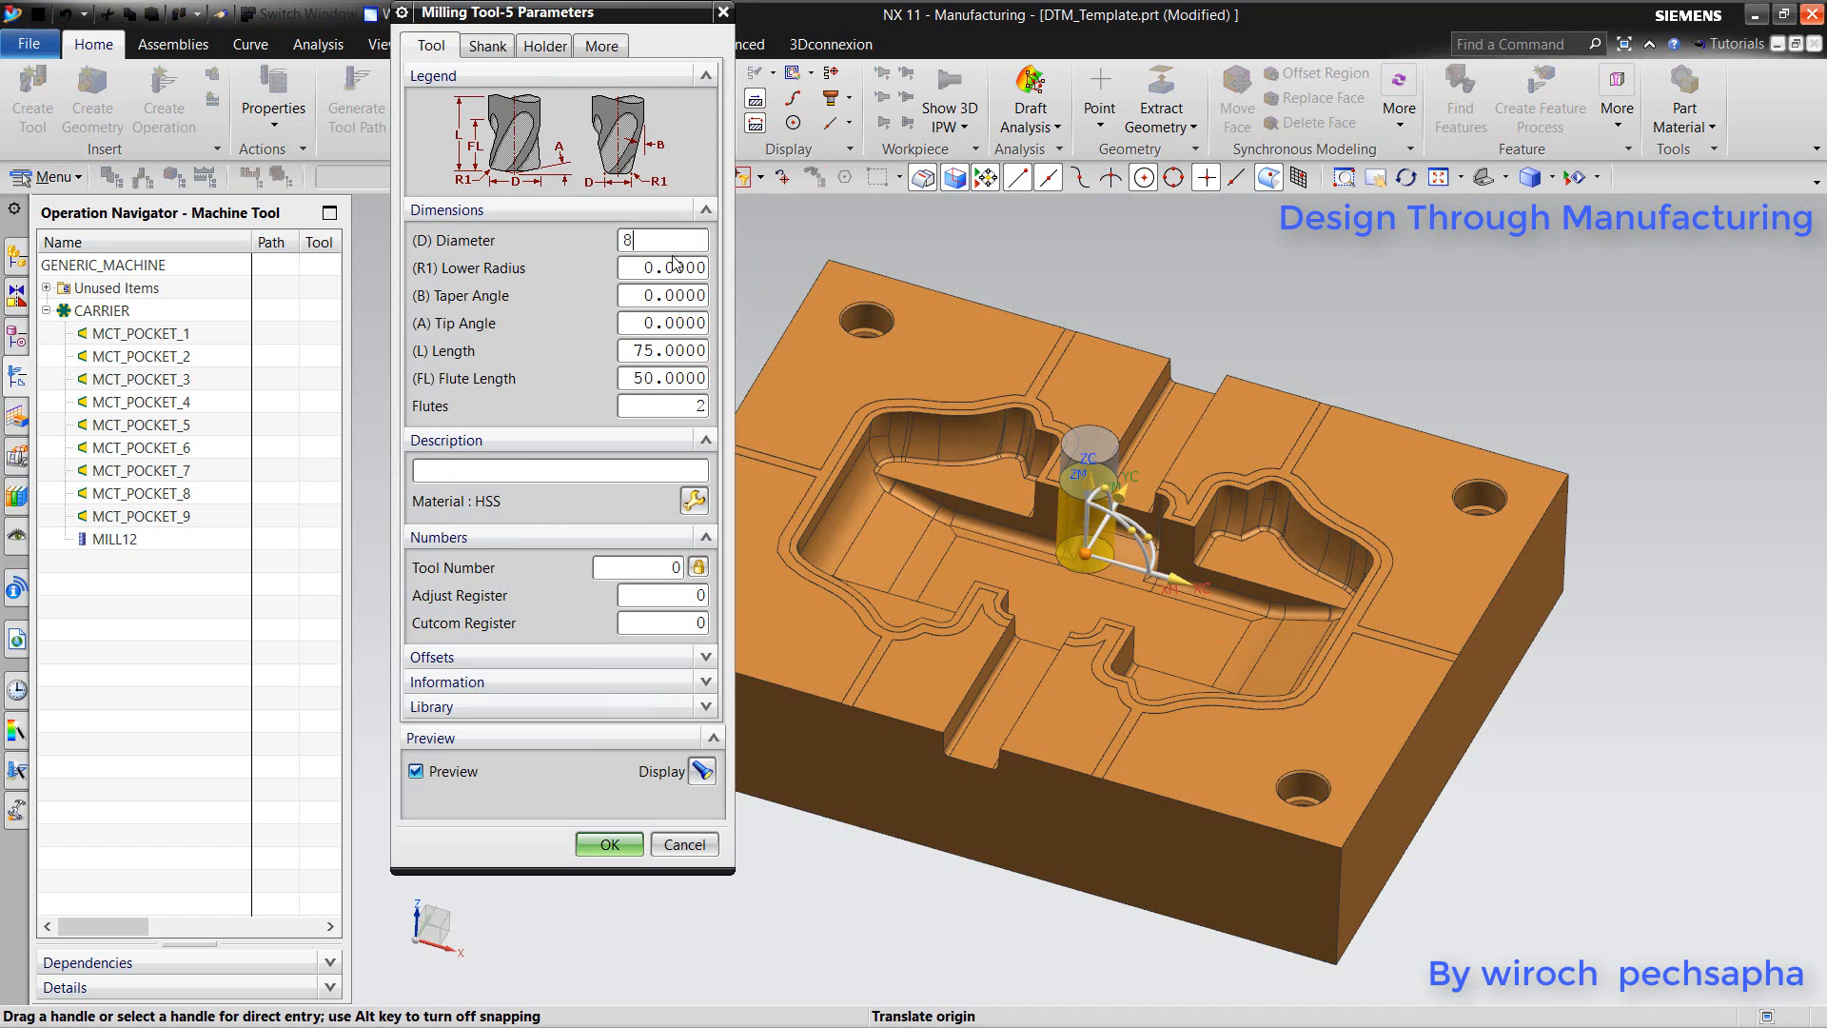
pyautogui.click(692, 502)
pyautogui.click(522, 202)
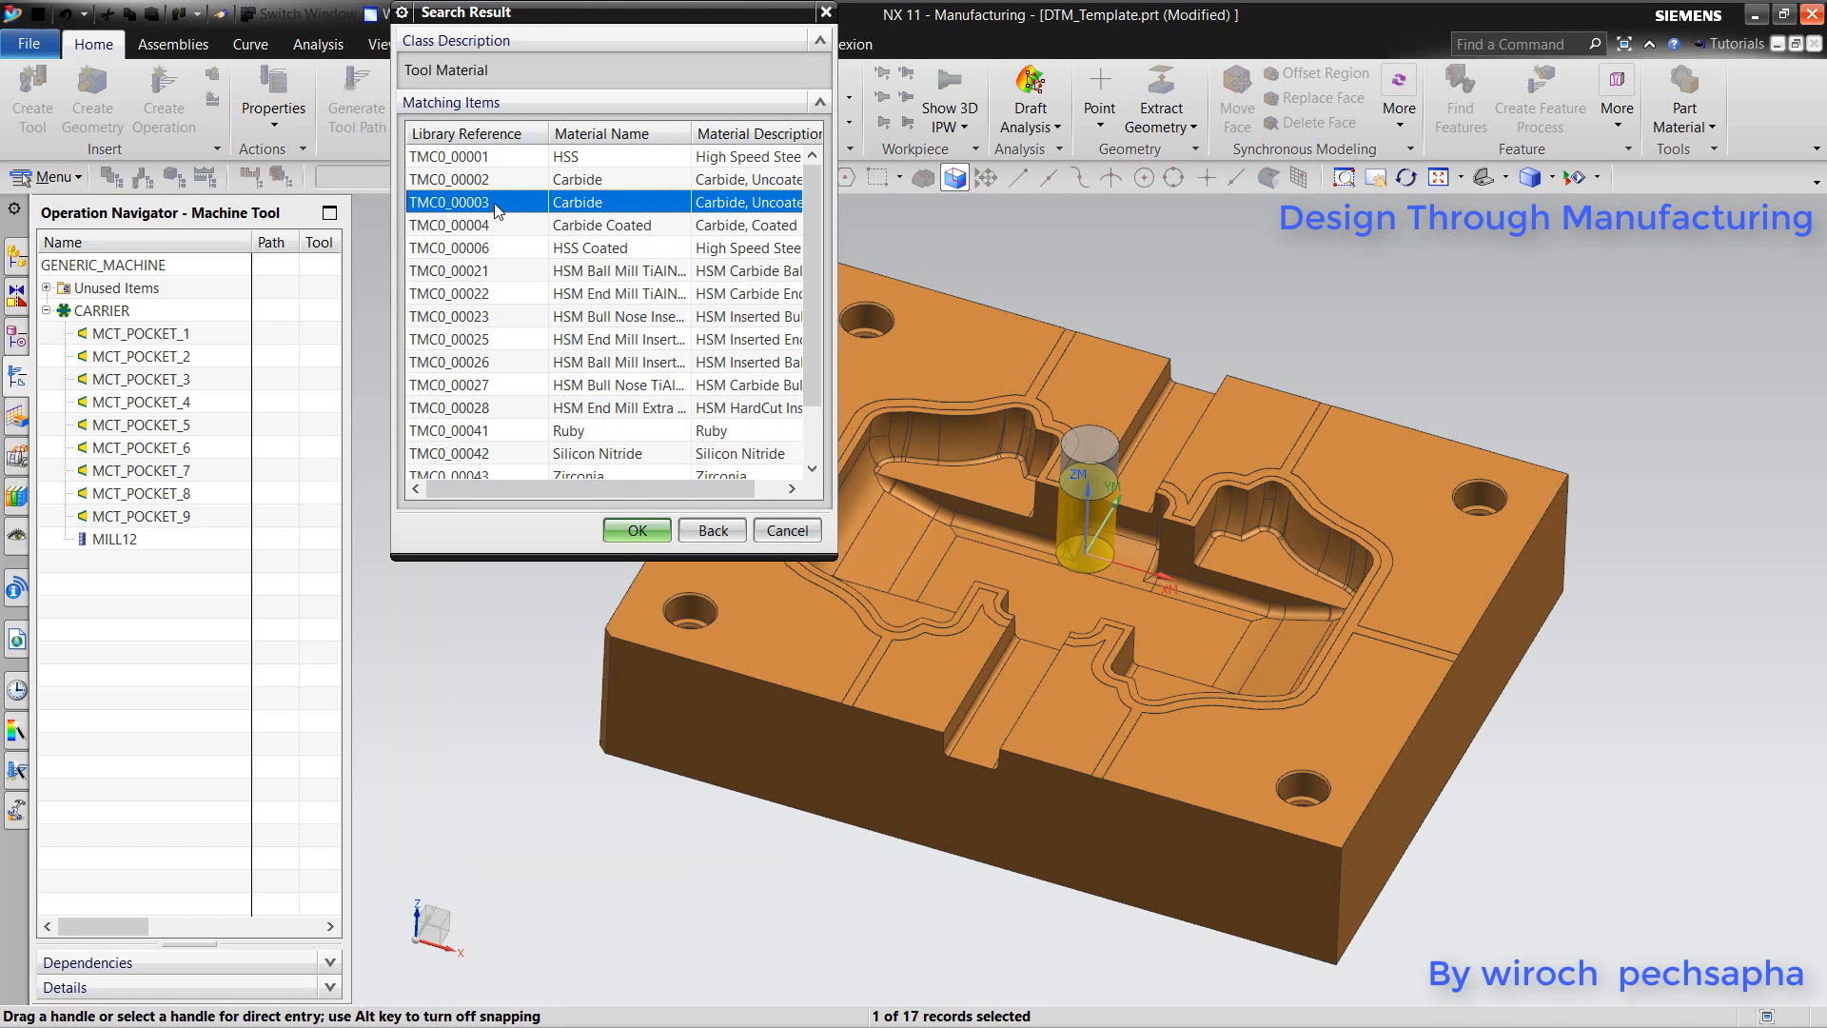
pyautogui.click(637, 533)
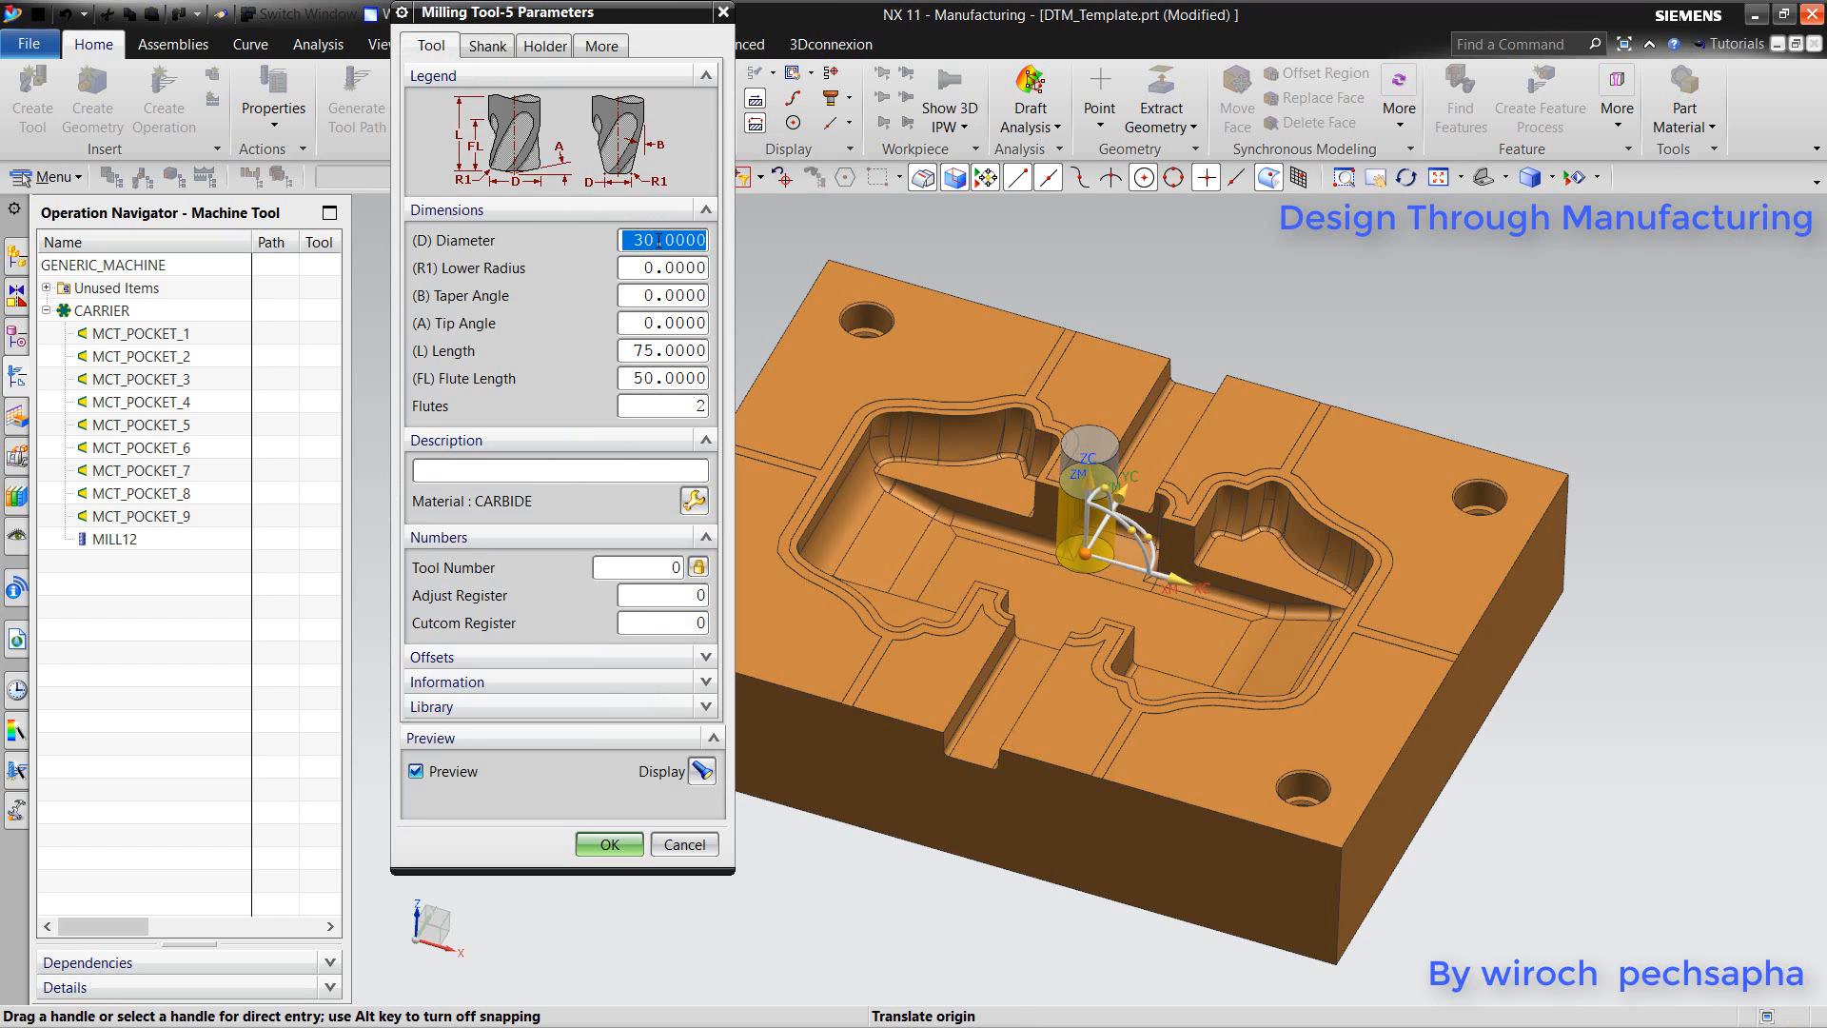
# - Set MILL8's diameter to 8 and accept the tool
pyautogui.write('8')
pyautogui.press('Return')
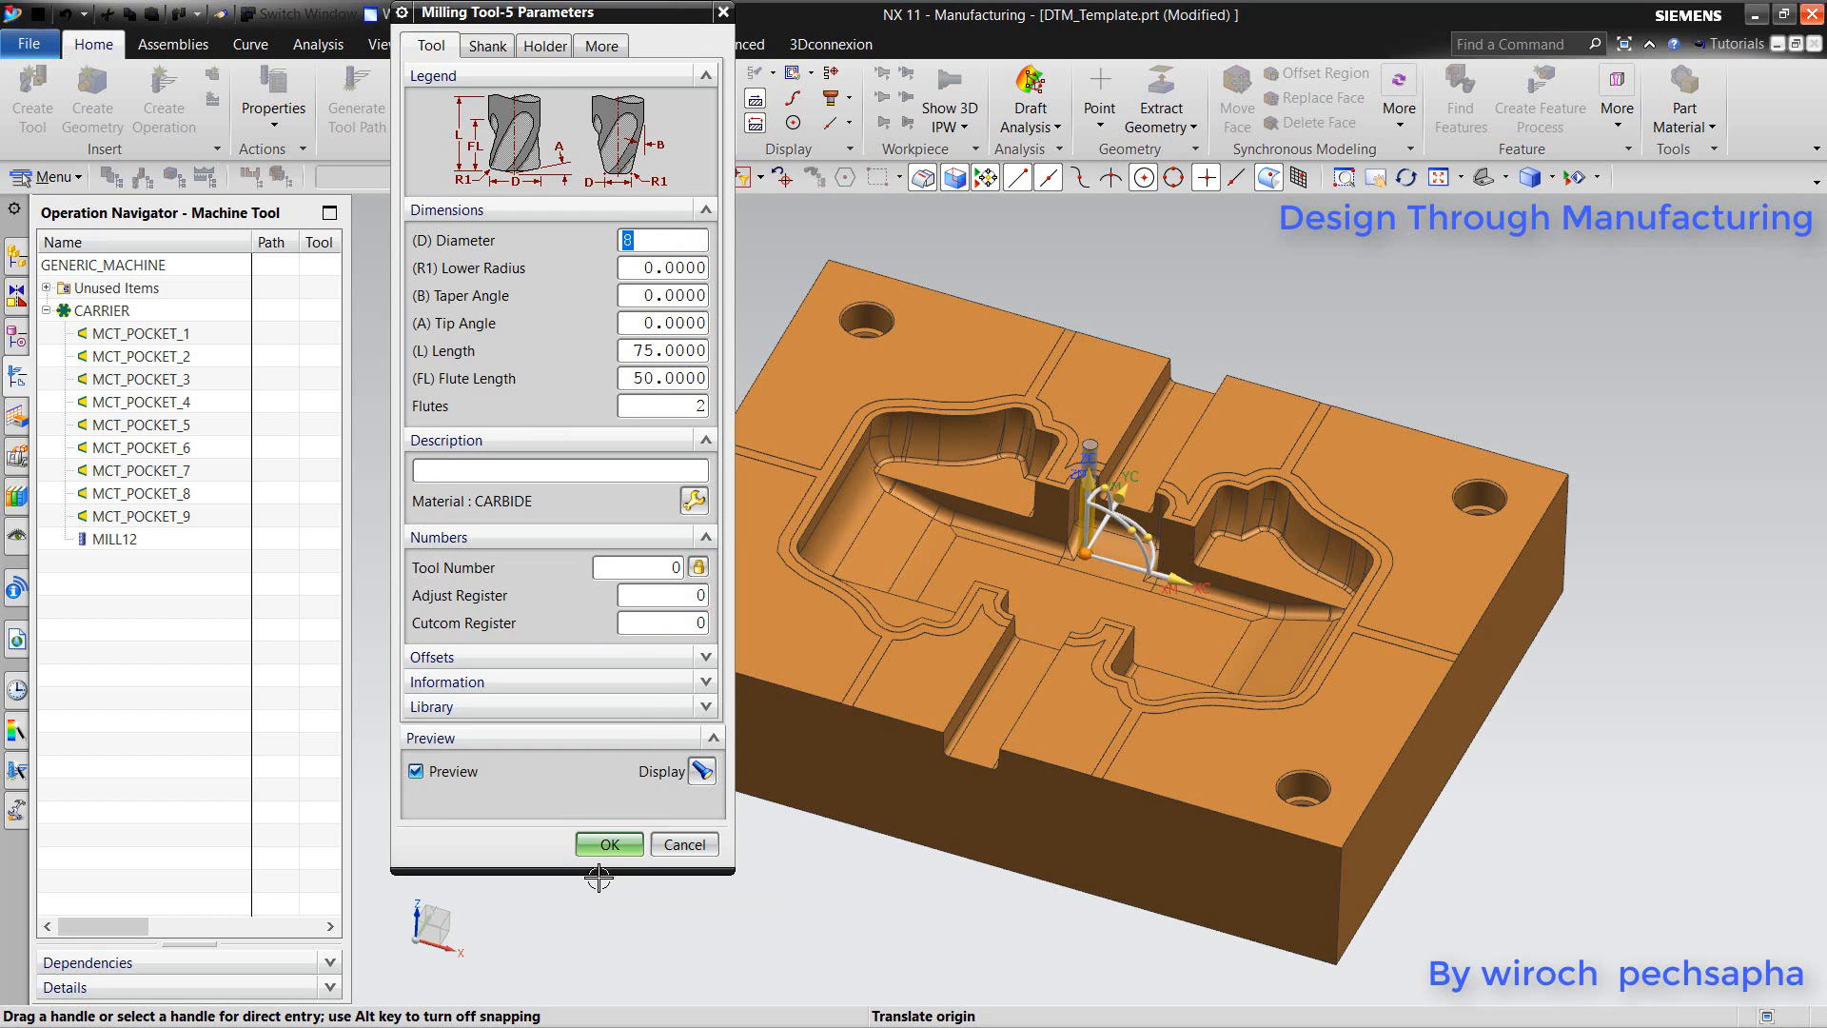
pyautogui.click(610, 845)
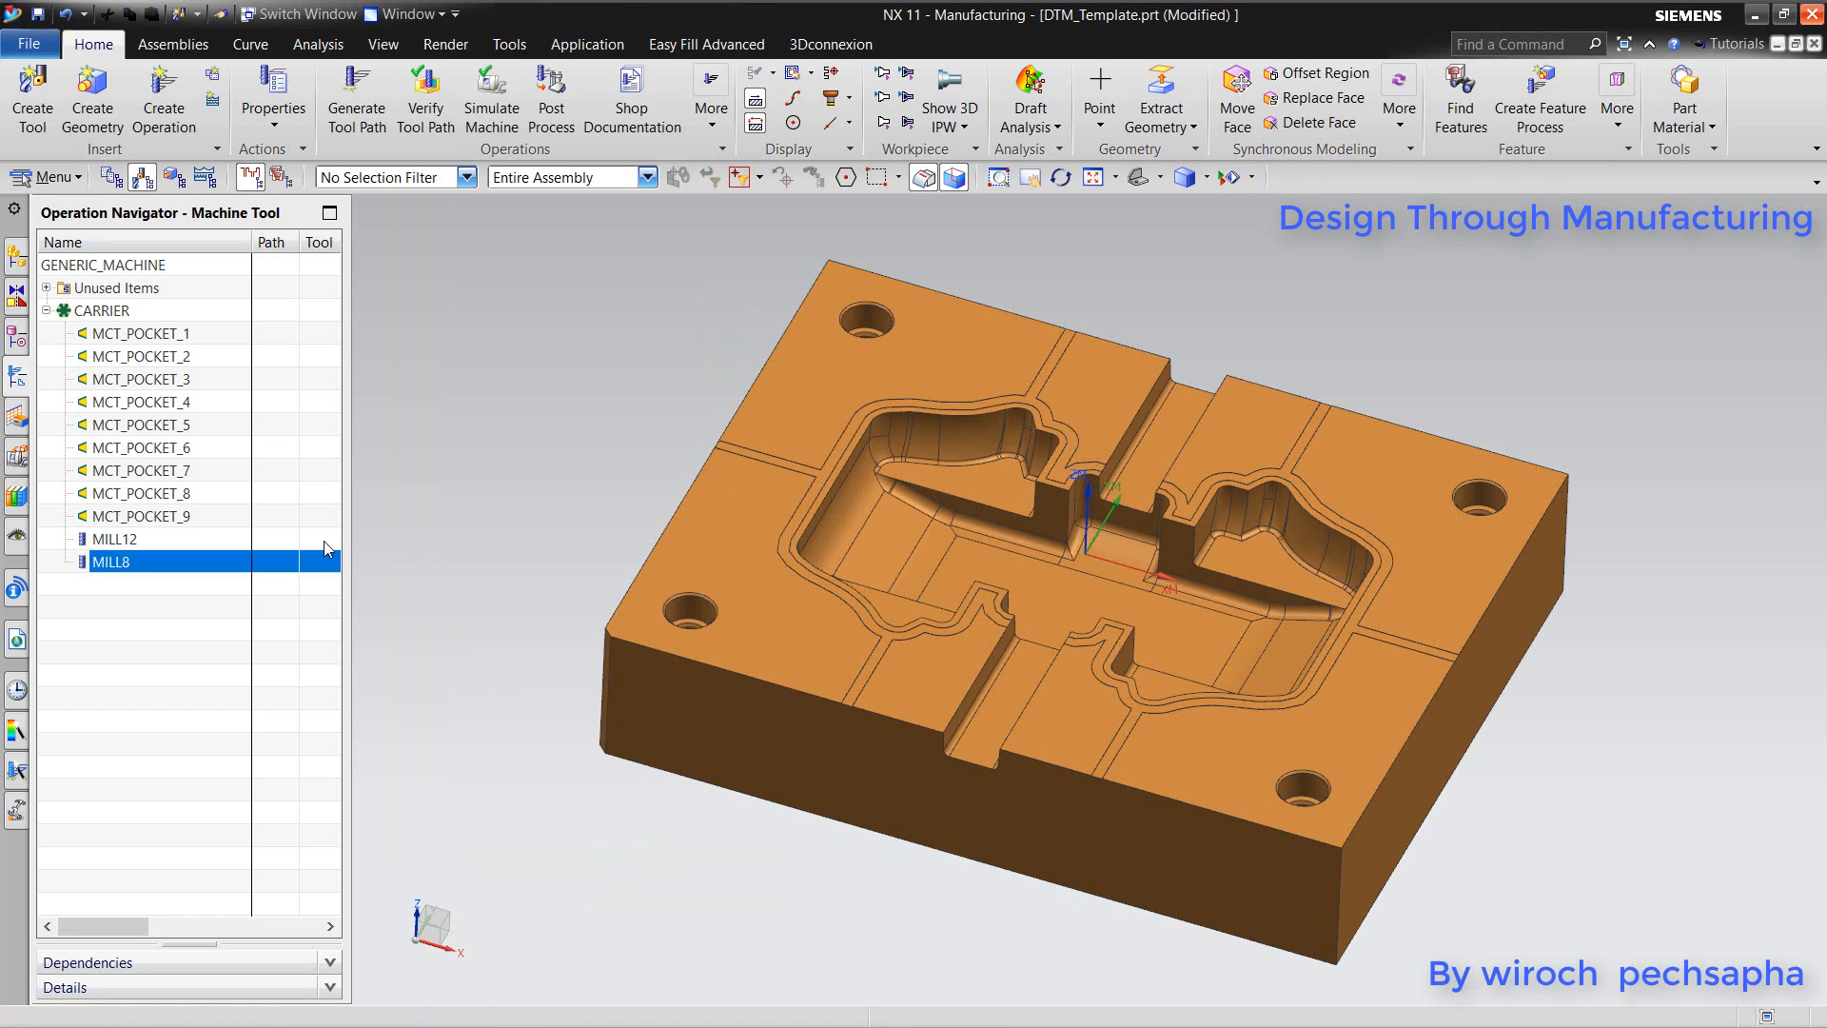
# - Create a CAVITY_MILL operation in PROGRAM_O001 using tool MILL12, geometry WORKPIECE and method MILL_ROUGH
pyautogui.click(163, 95)
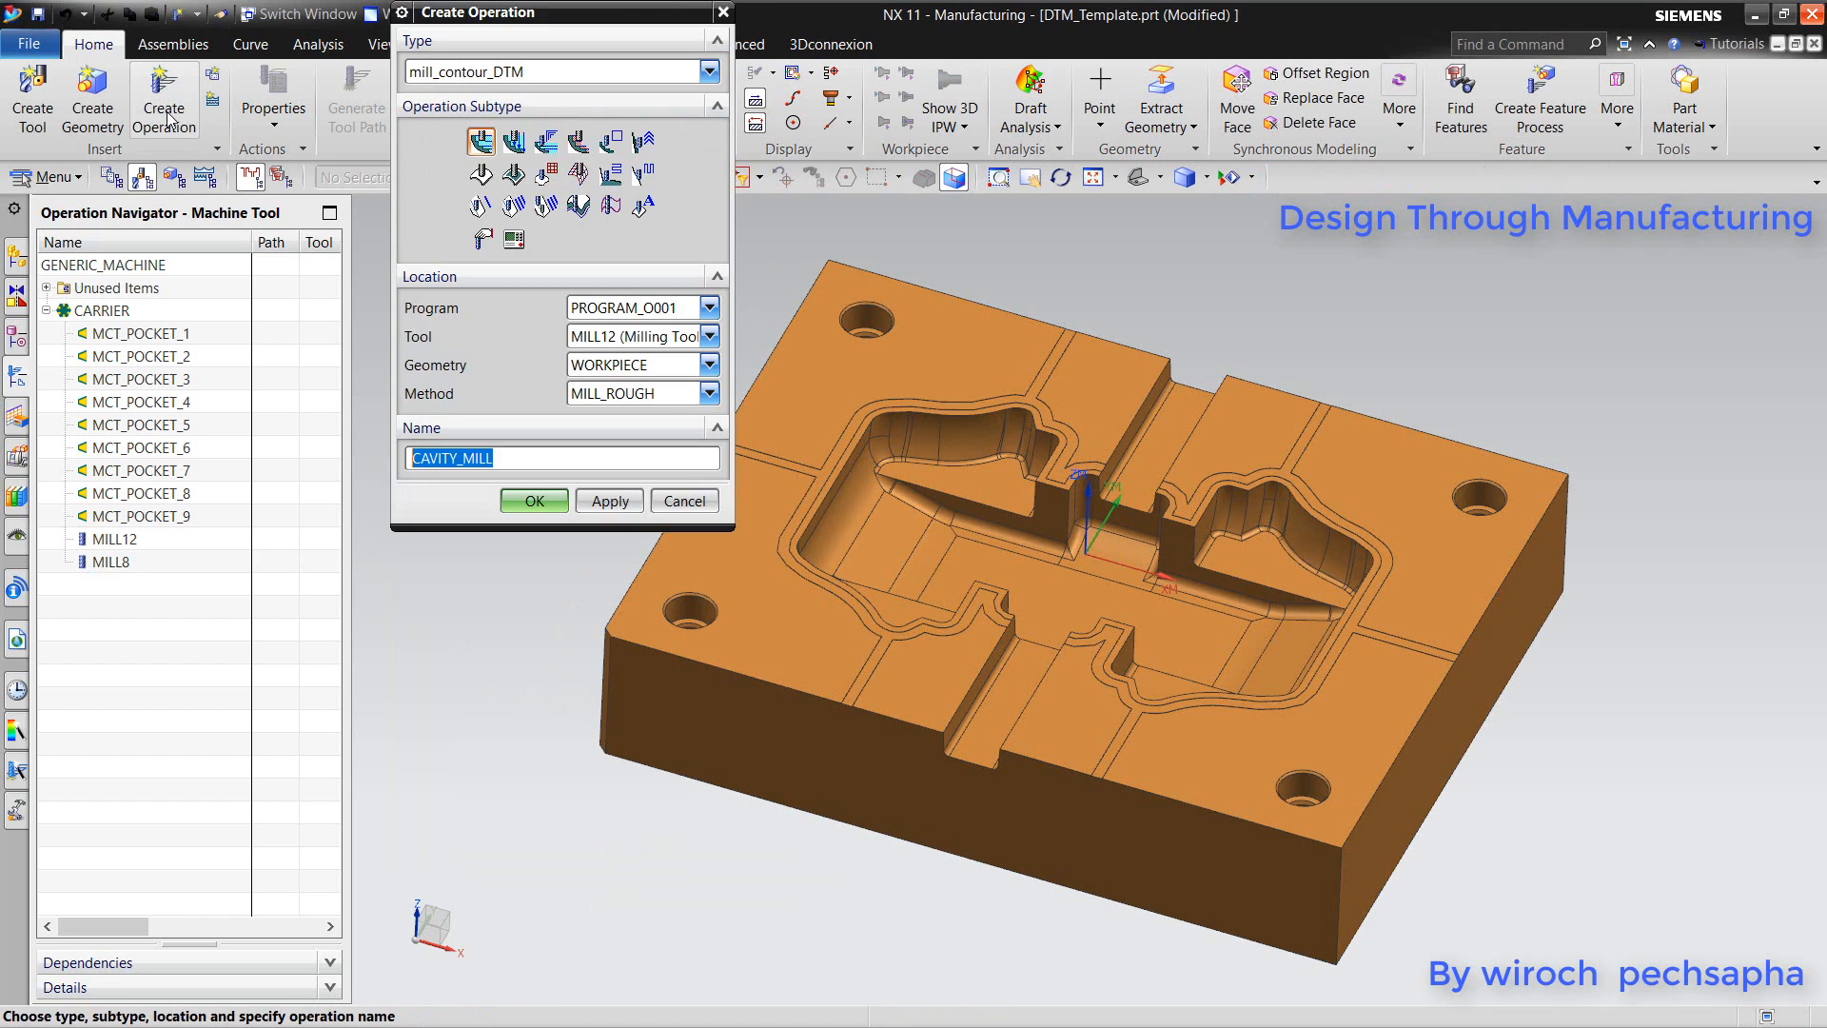
pyautogui.click(636, 339)
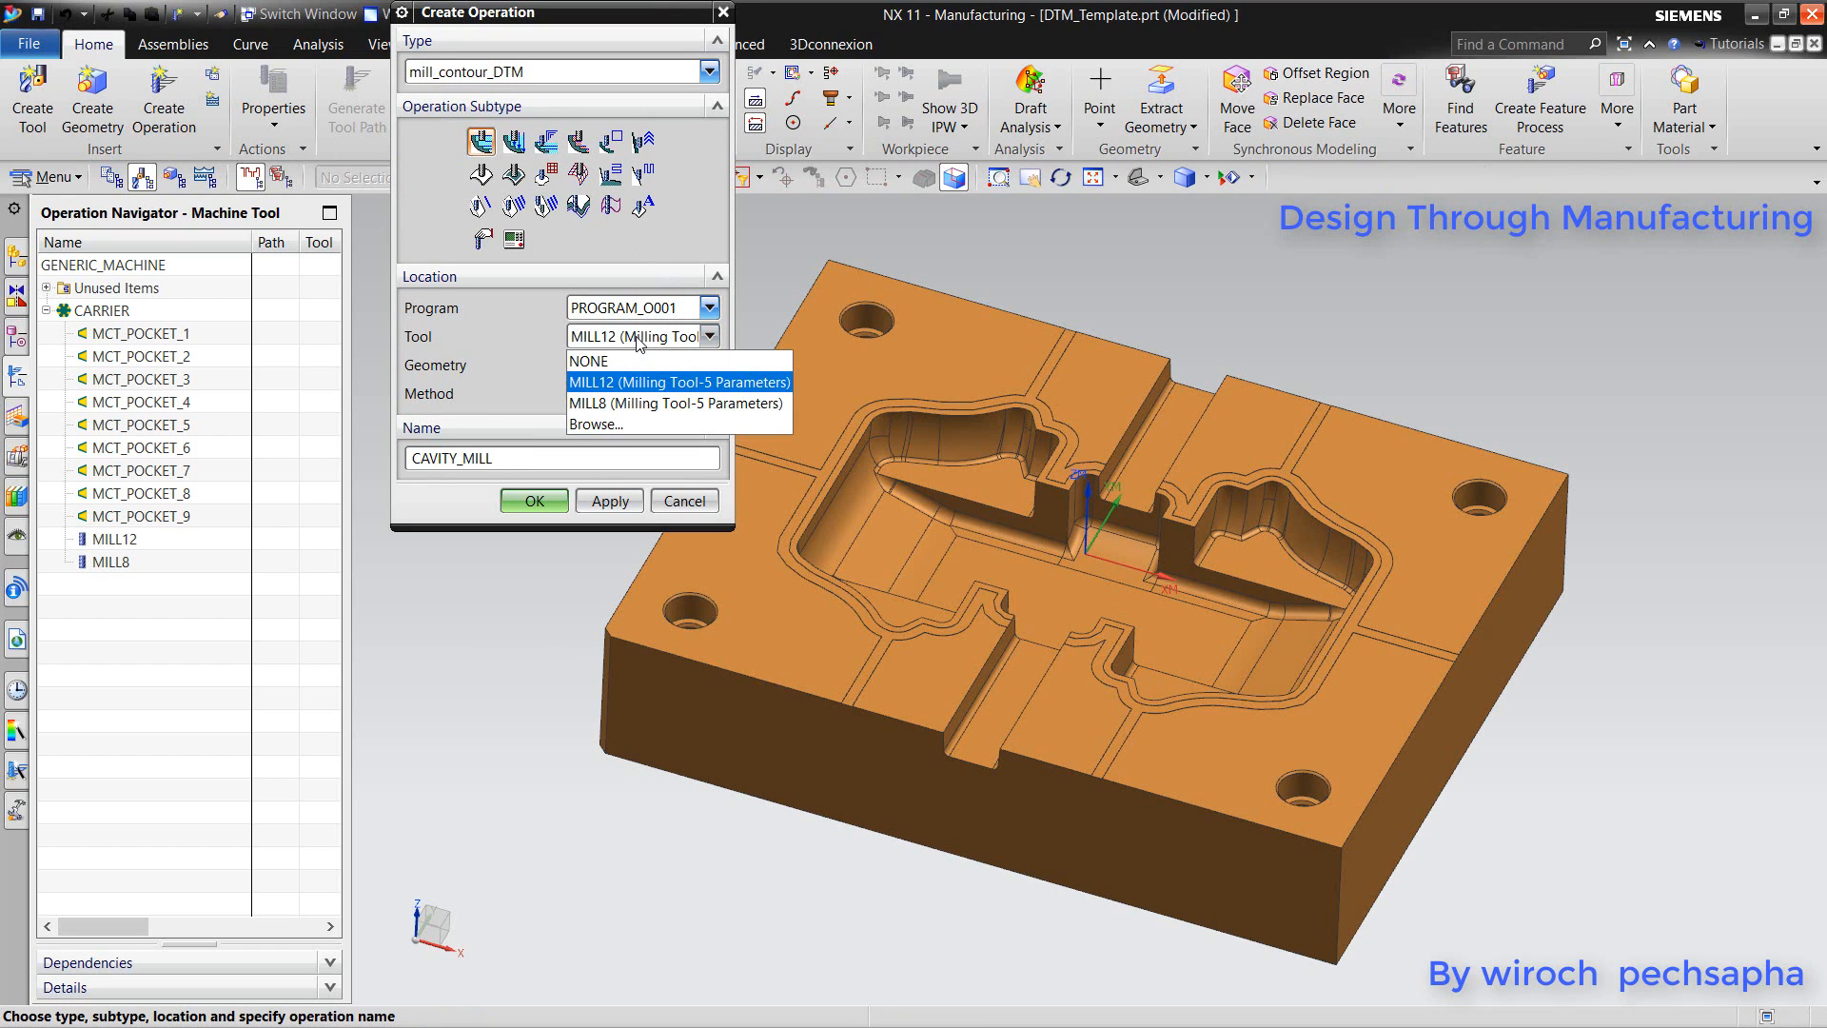
pyautogui.click(636, 378)
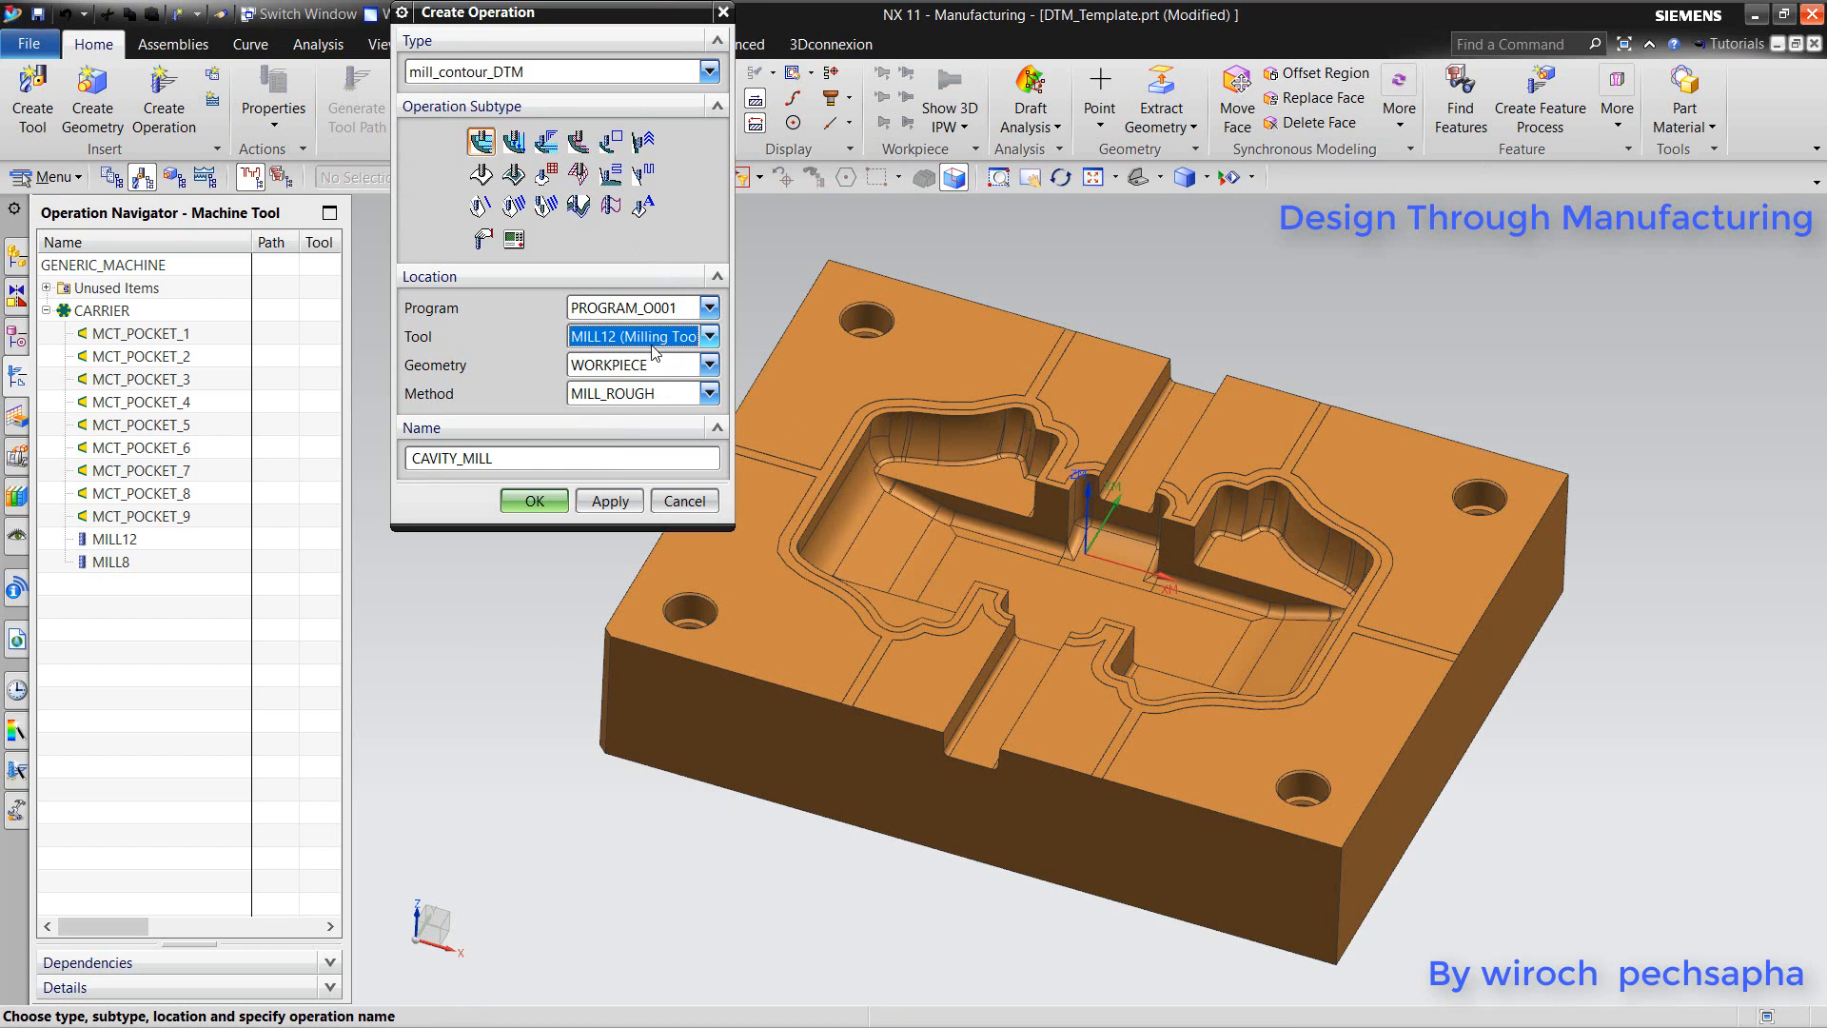
pyautogui.click(655, 369)
pyautogui.click(645, 425)
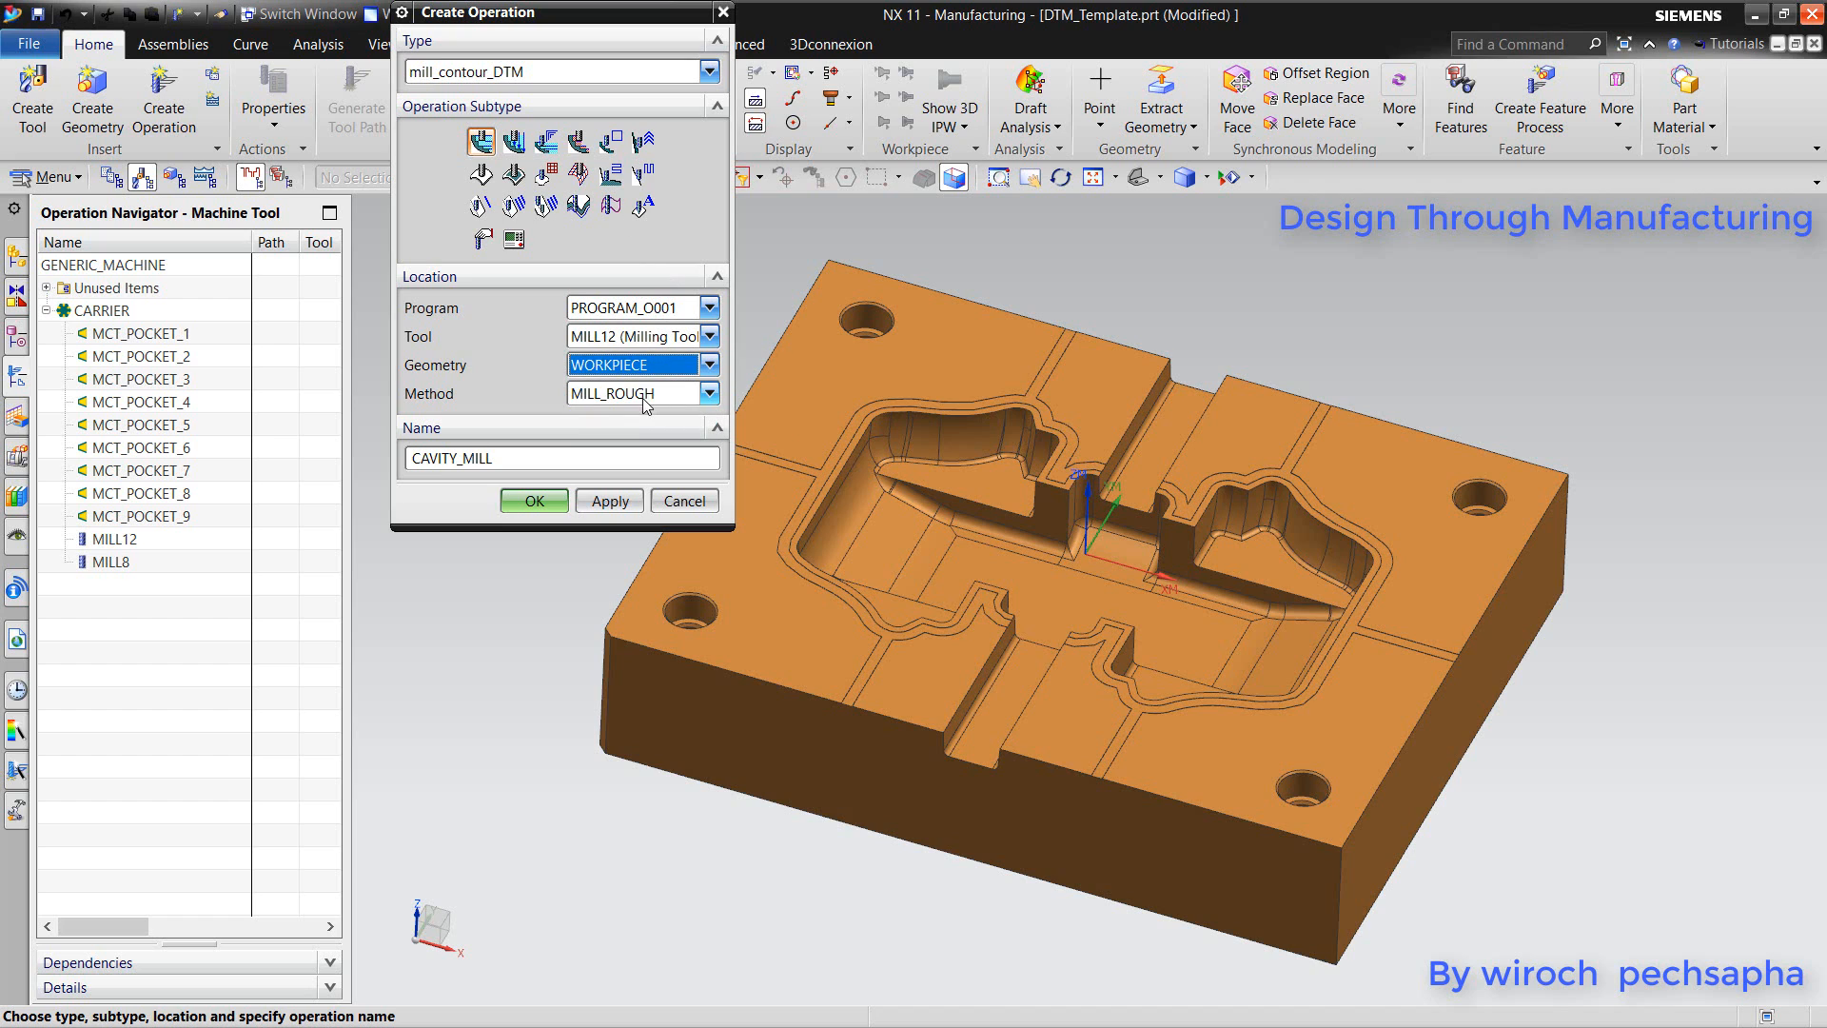
pyautogui.click(534, 501)
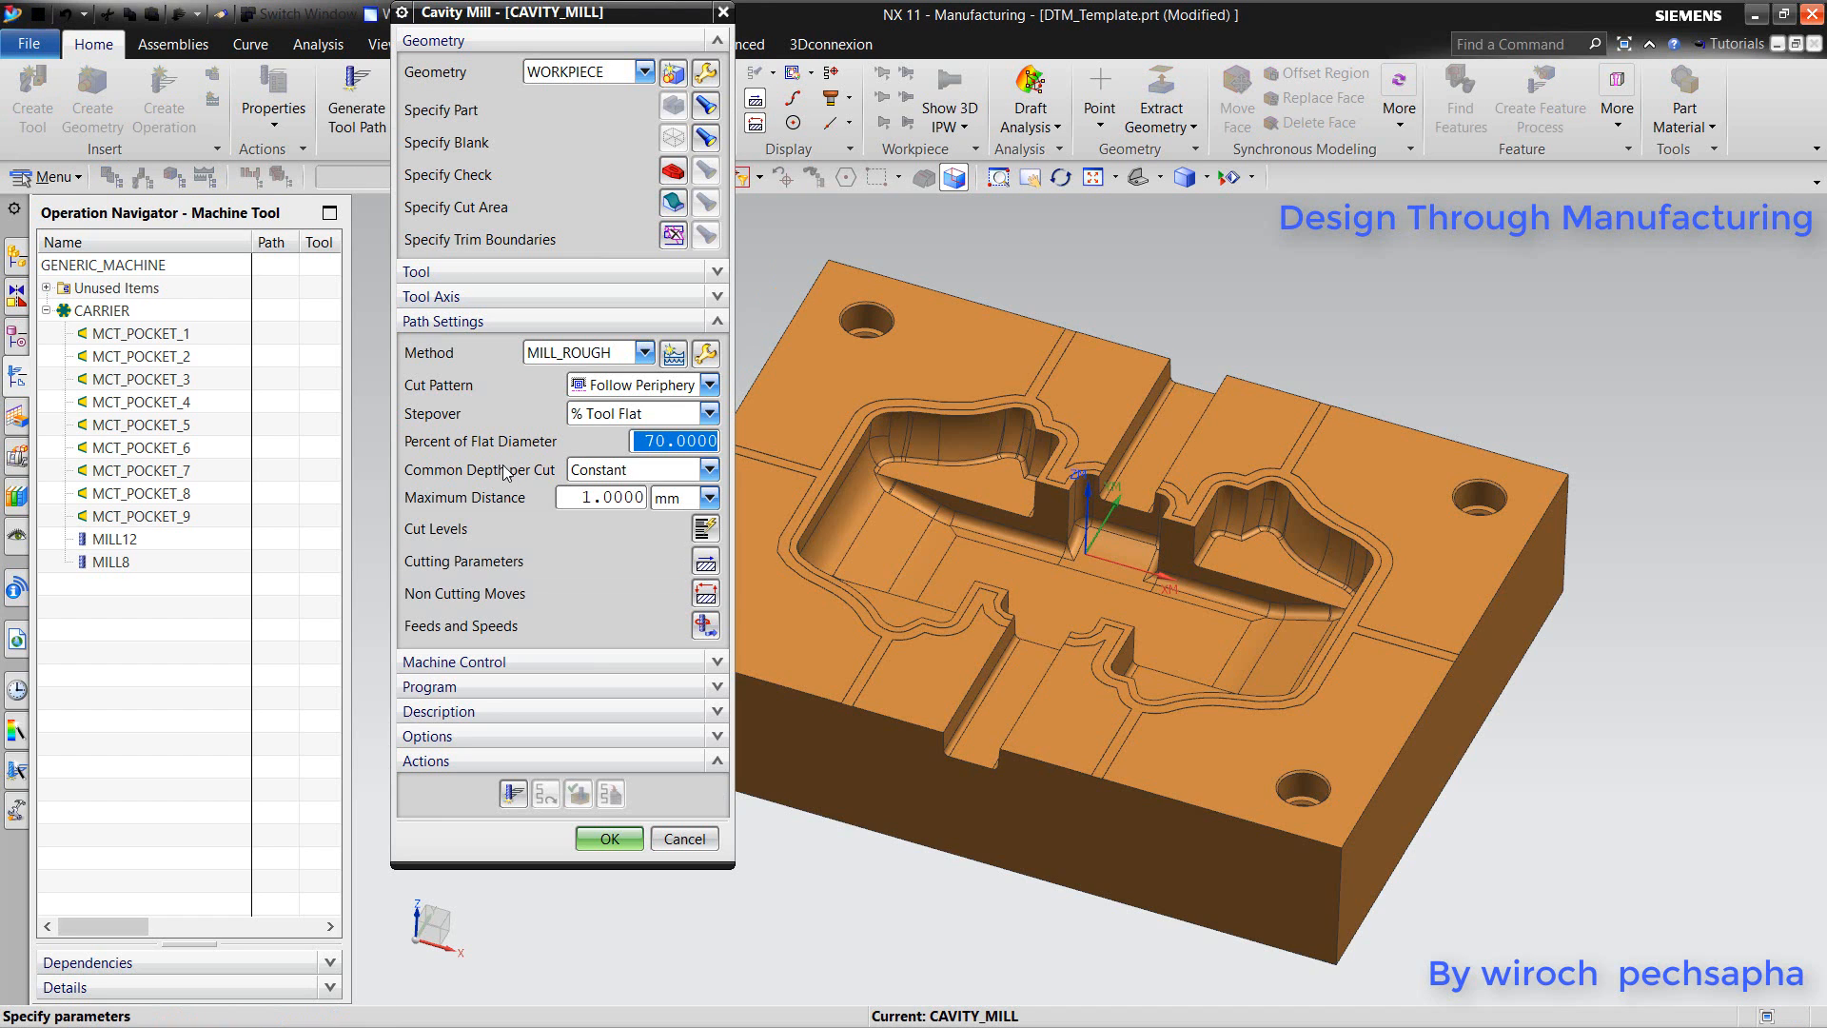
# - Set the cavity mill operation's feeds and speeds from the library machining data for MILL12 and accept them
pyautogui.click(704, 625)
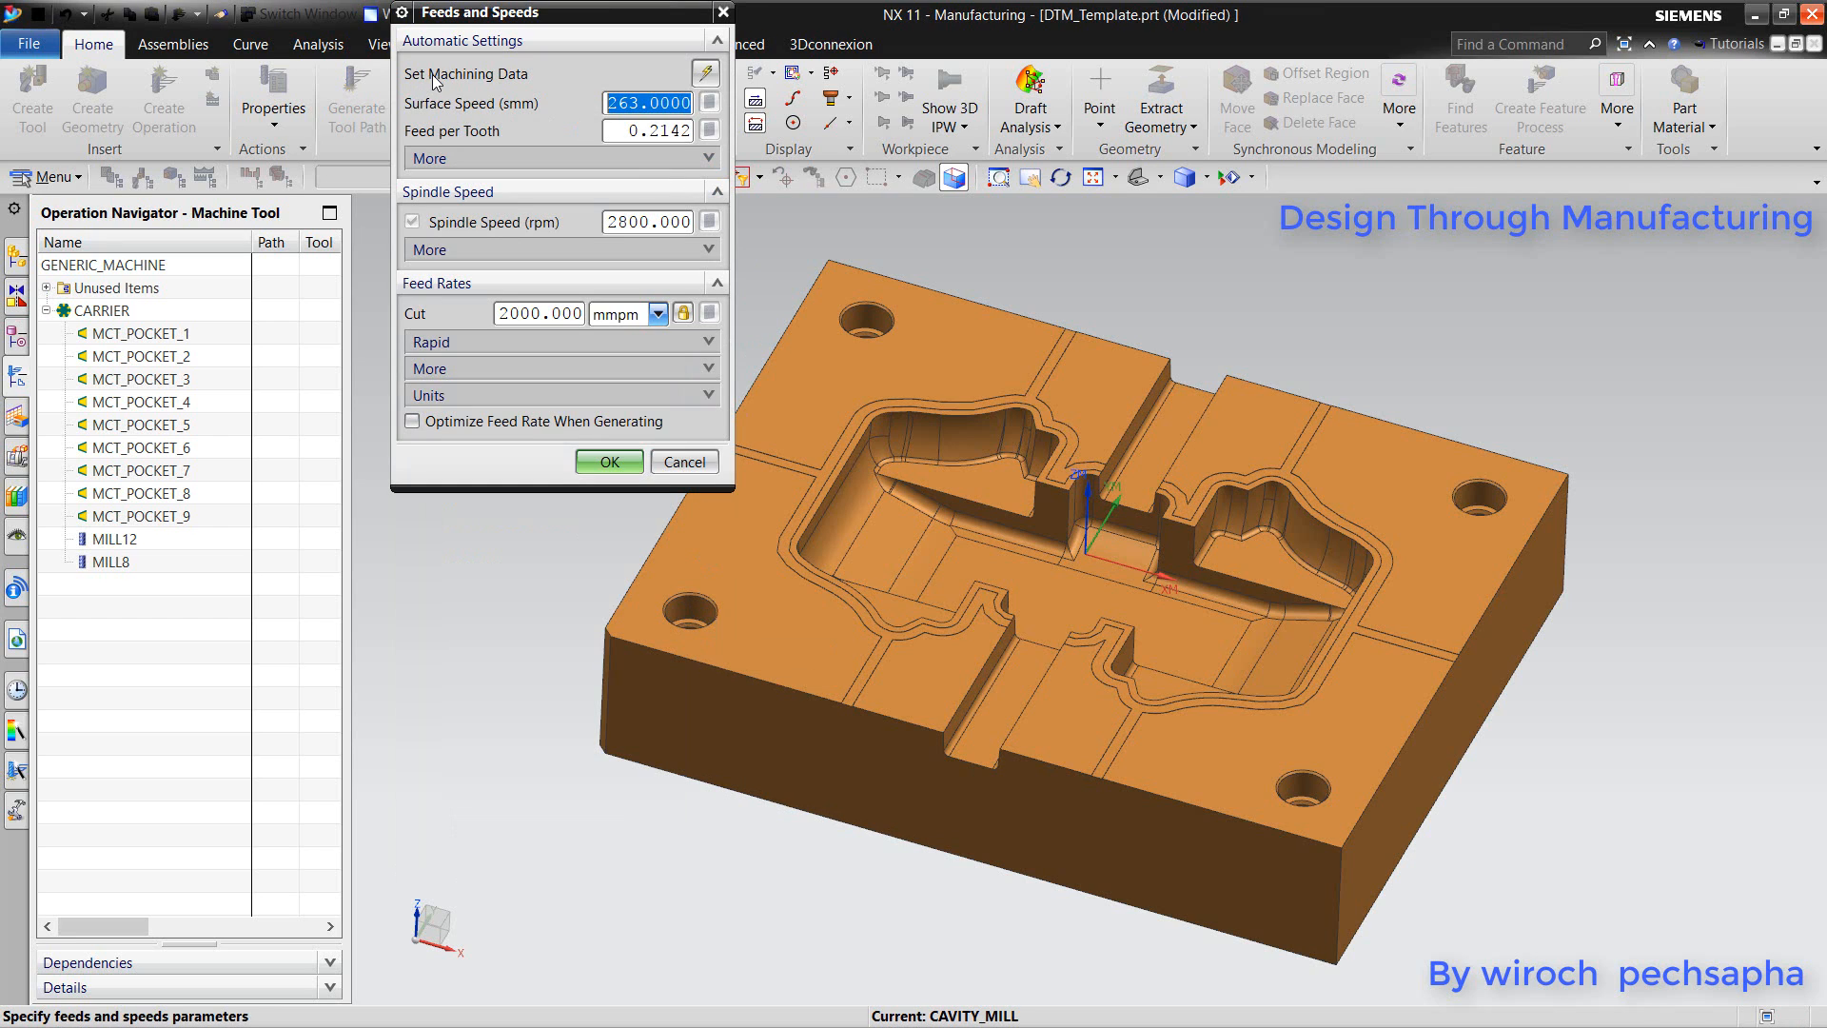
pyautogui.click(705, 75)
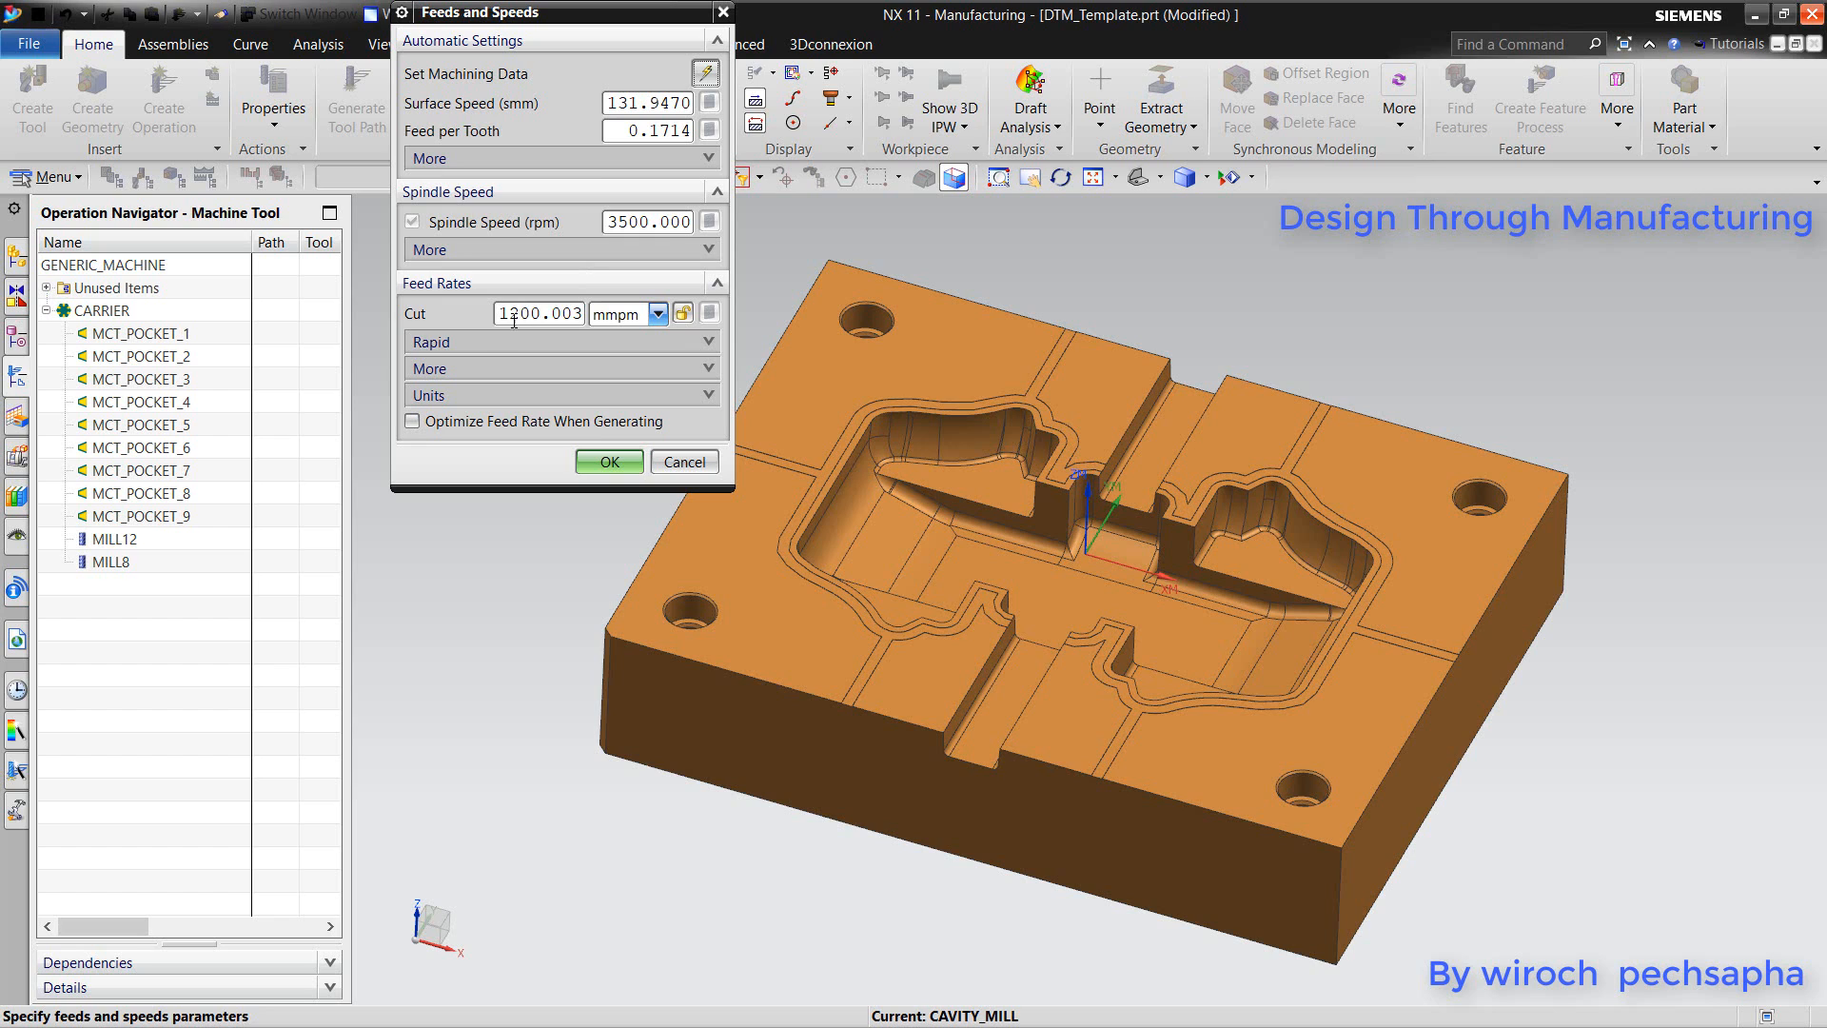
pyautogui.click(605, 463)
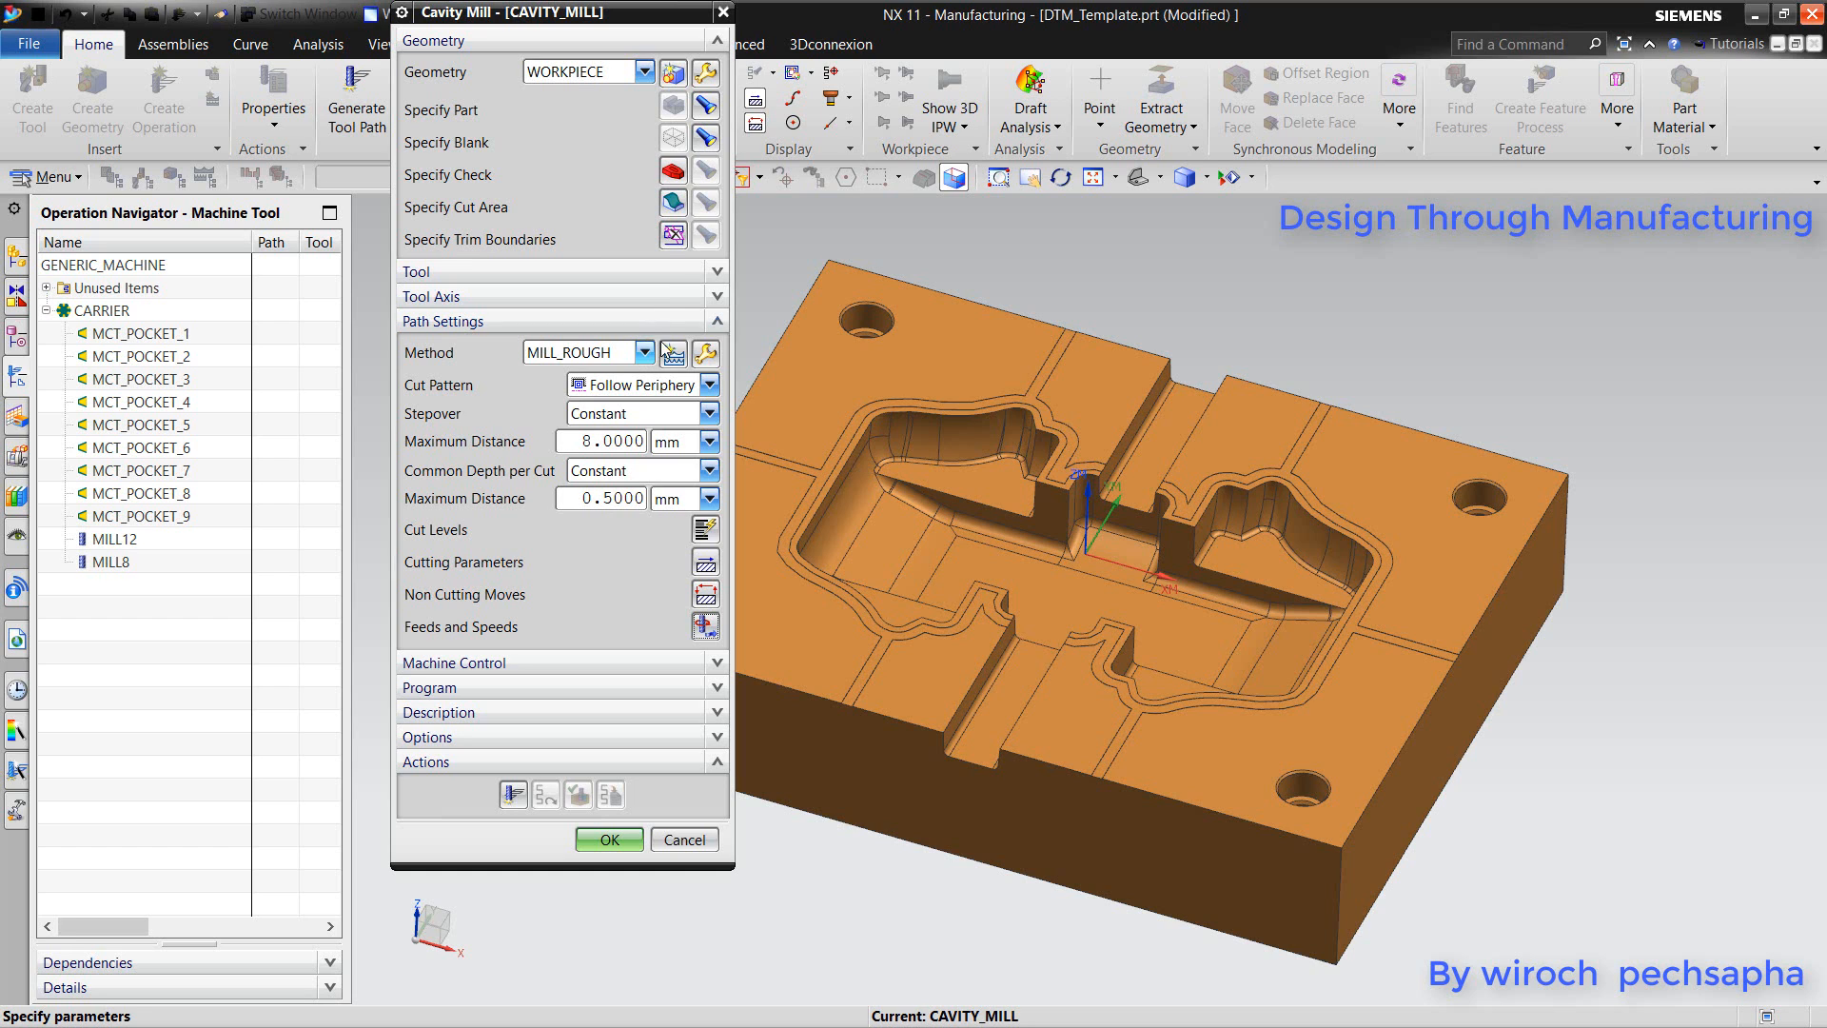
# - Change the cavity mill operation's tool to MILL8
pyautogui.click(416, 271)
pyautogui.click(609, 305)
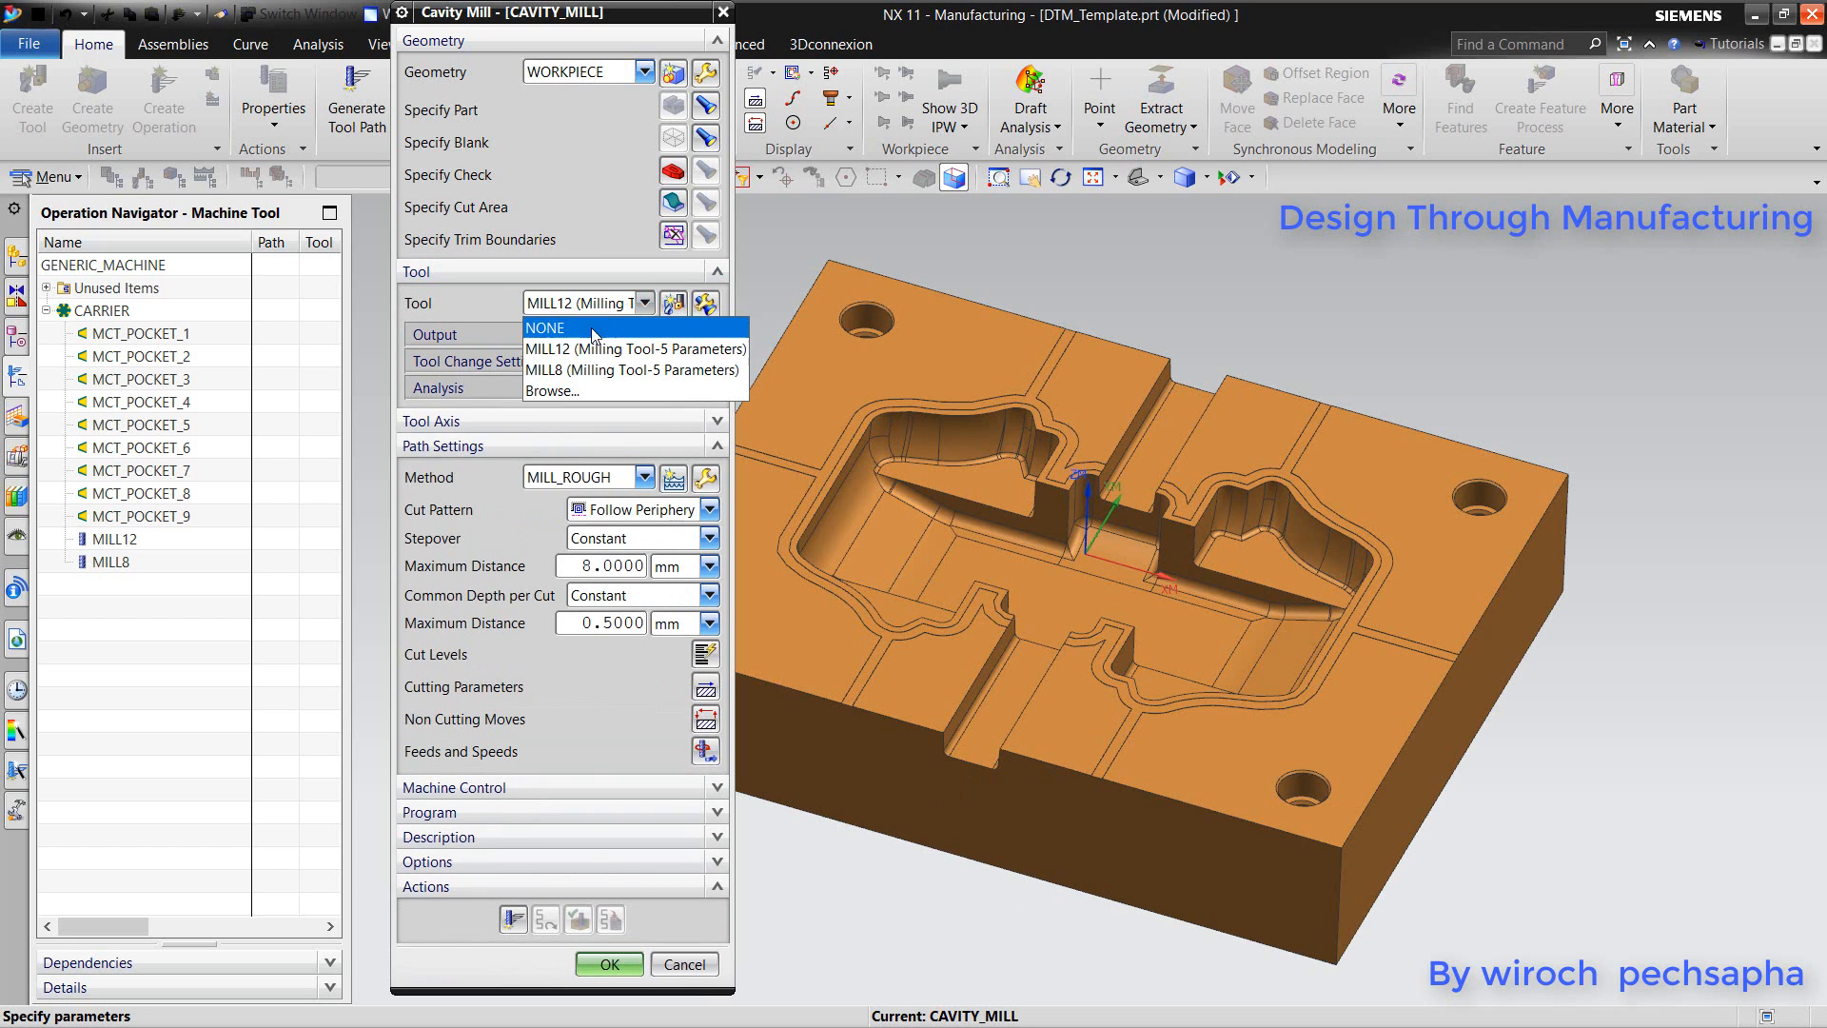
pyautogui.click(560, 369)
pyautogui.middleClick(560, 369)
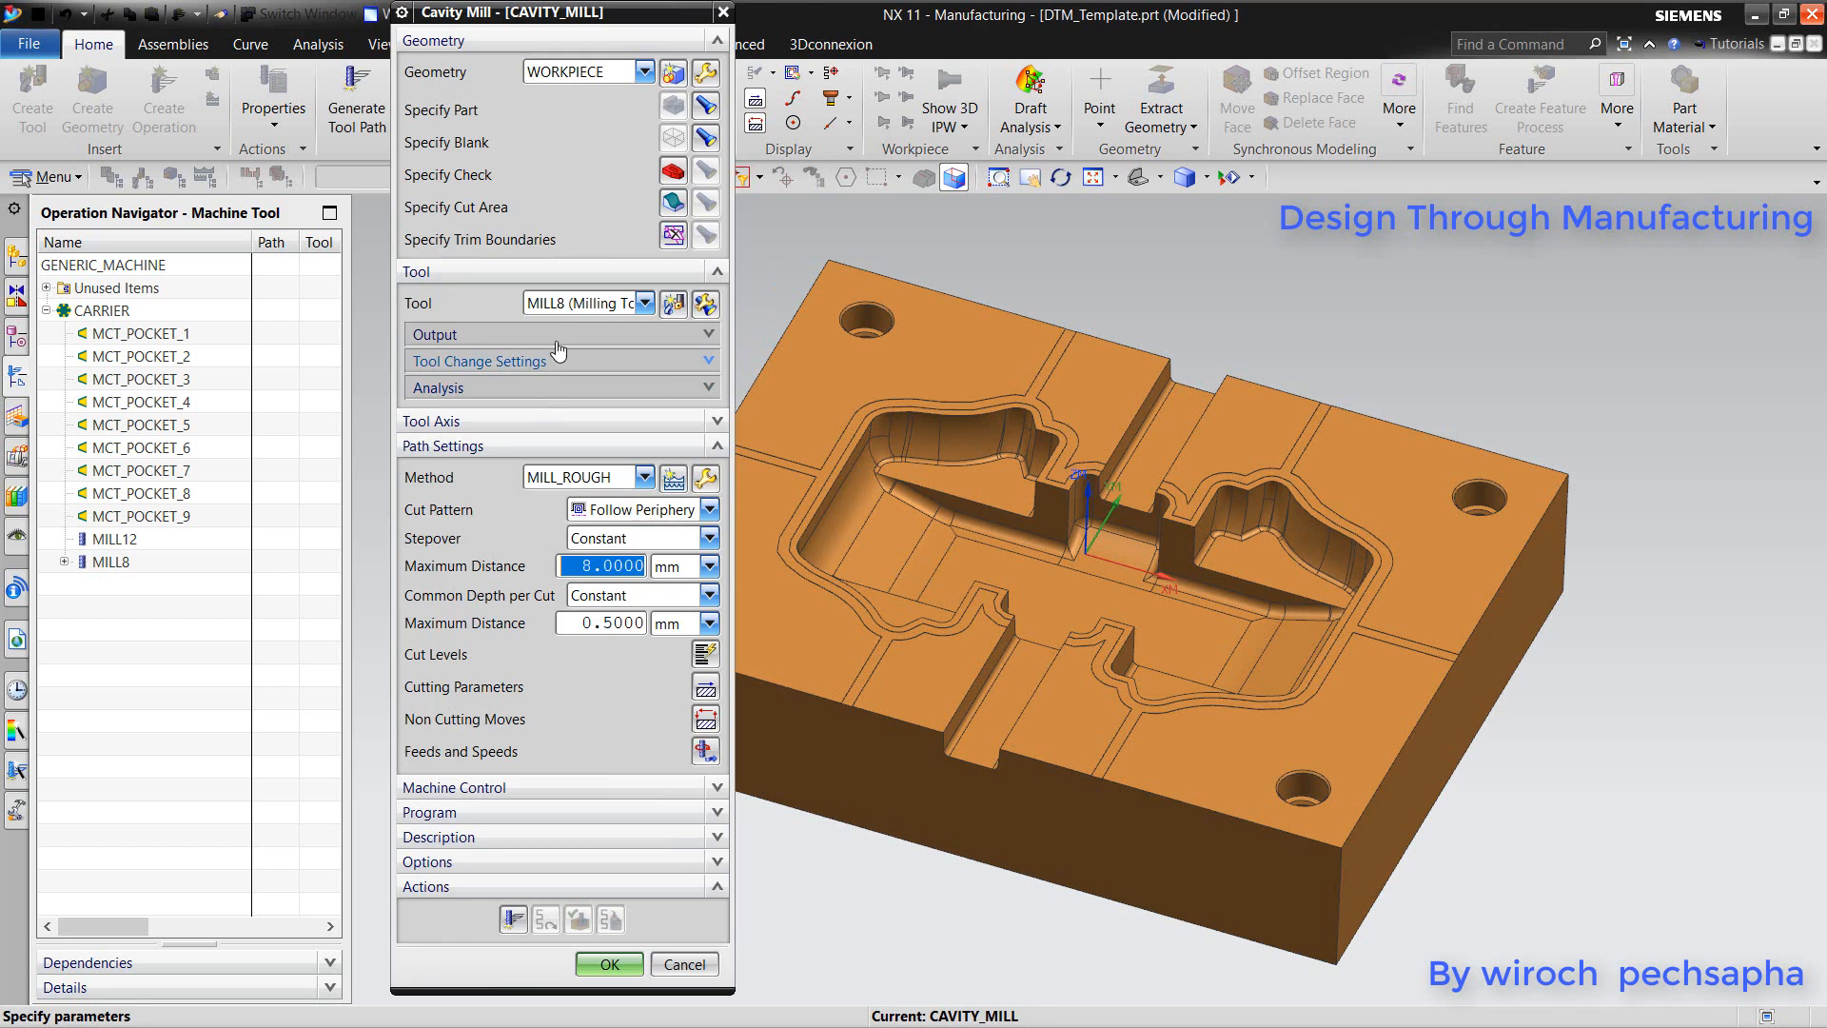
# - Reapply the library machining data to the operation's feeds and speeds for MILL8, and accept the operation
pyautogui.click(705, 751)
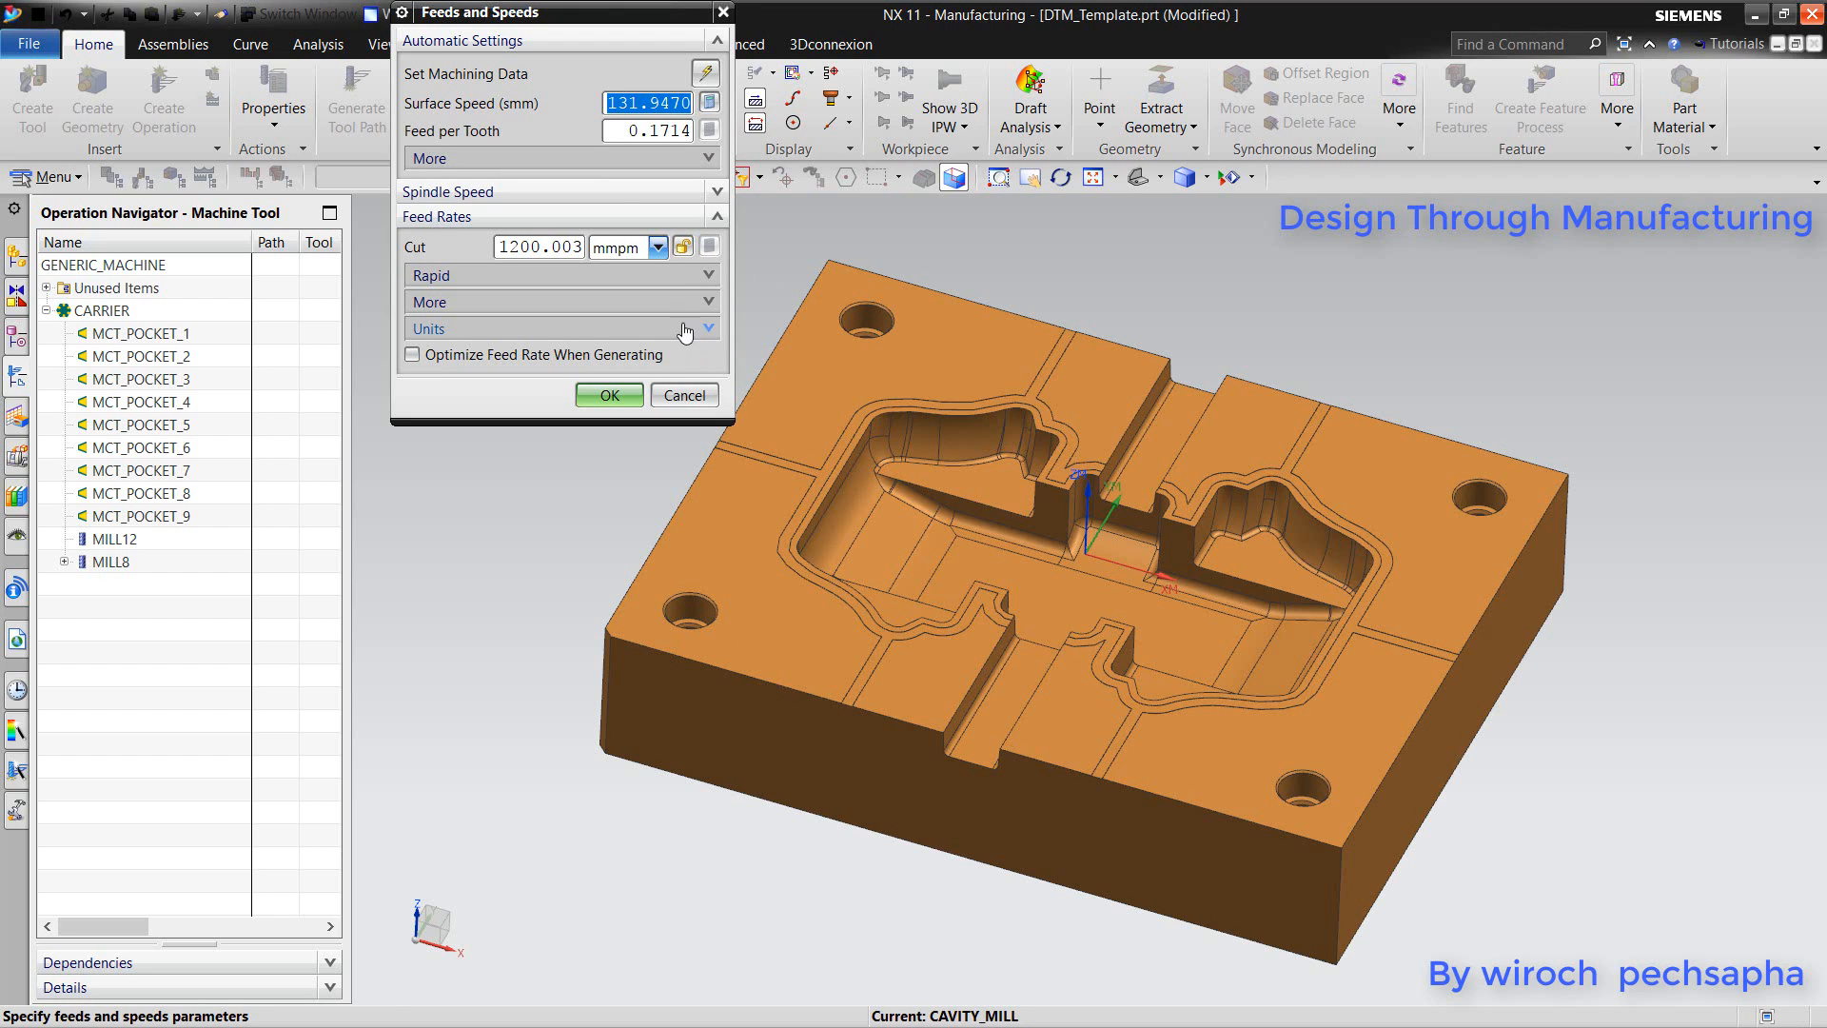
pyautogui.click(636, 193)
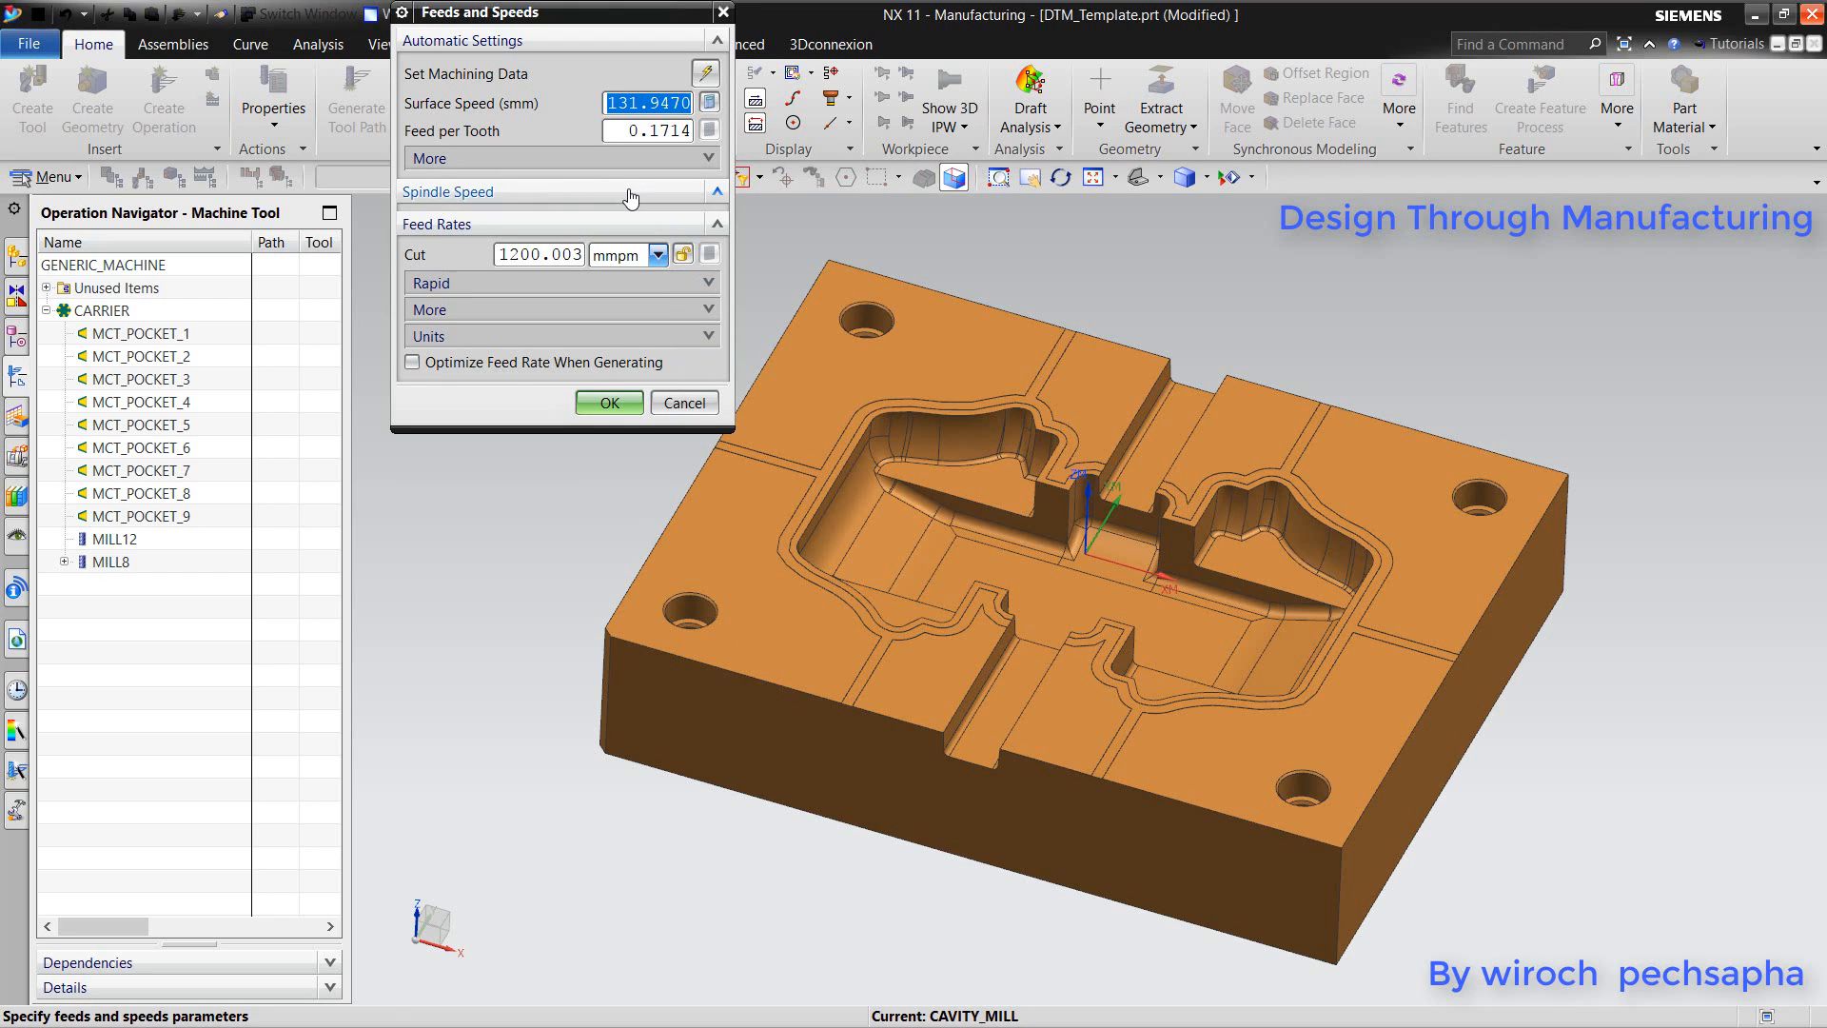
pyautogui.click(706, 75)
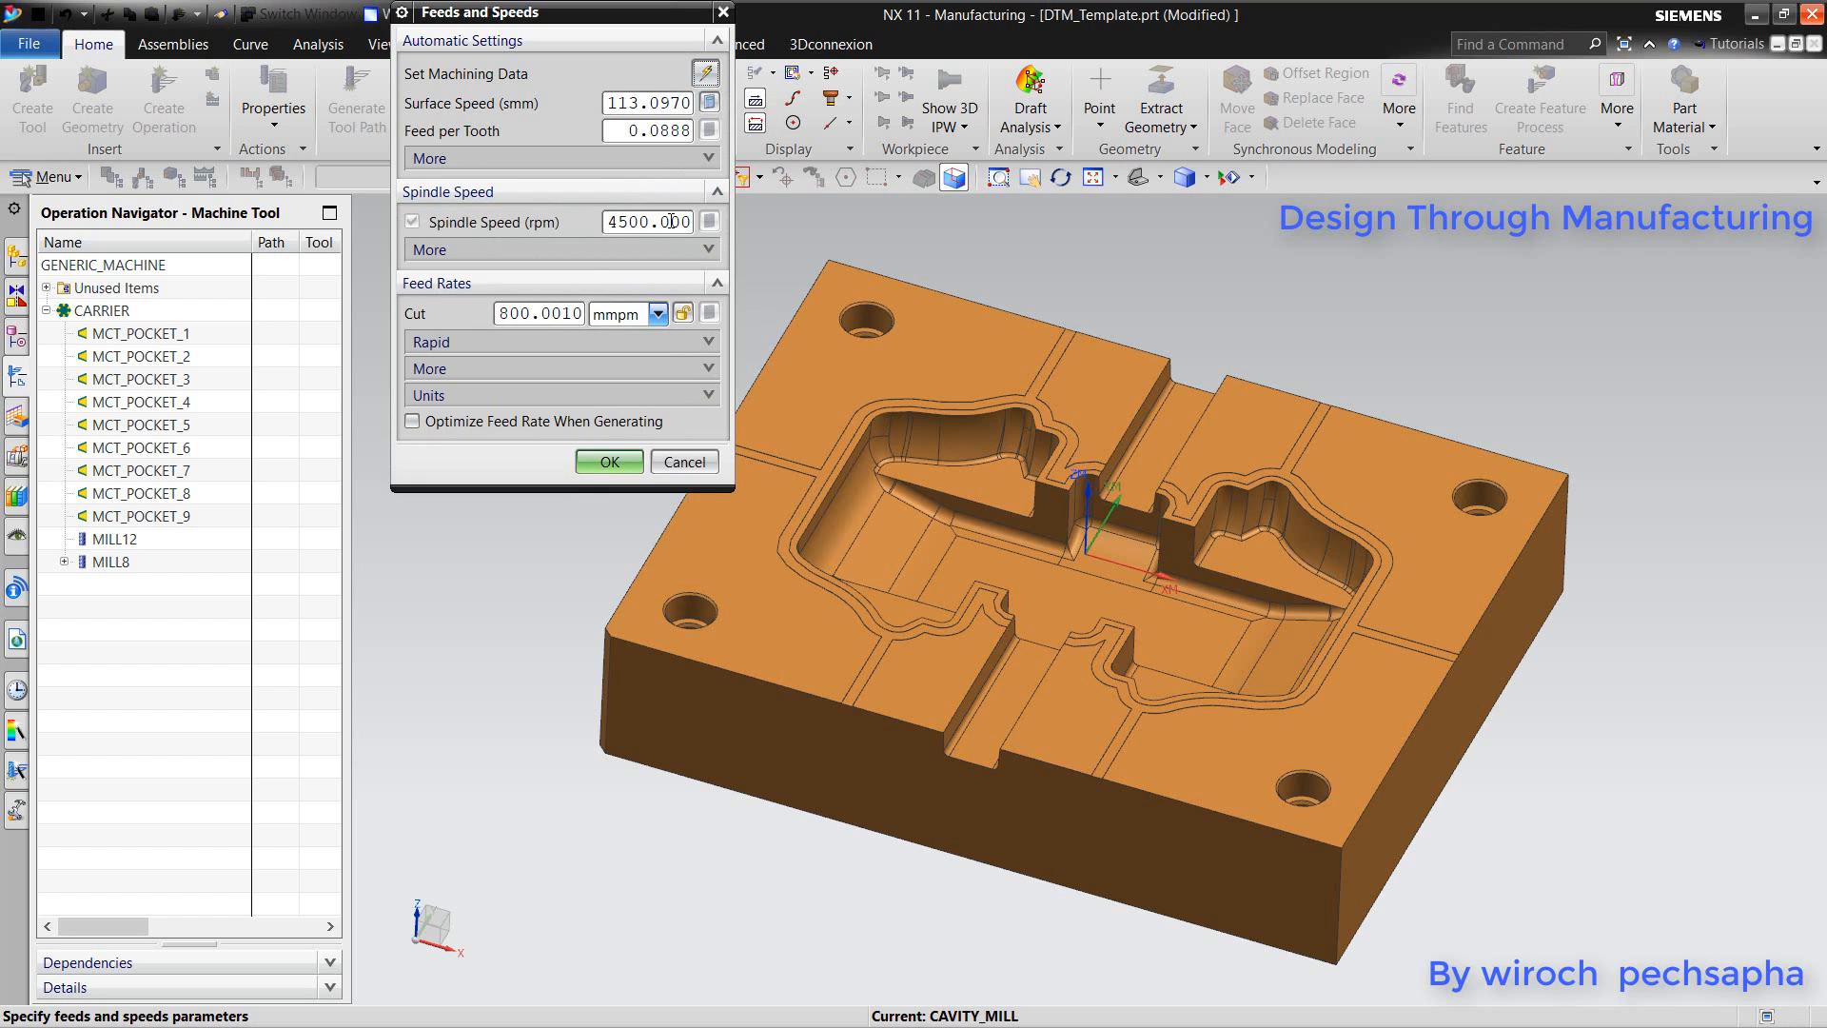
pyautogui.click(605, 464)
pyautogui.click(604, 963)
# - Open the machining data libraries for editing
pyautogui.click(46, 177)
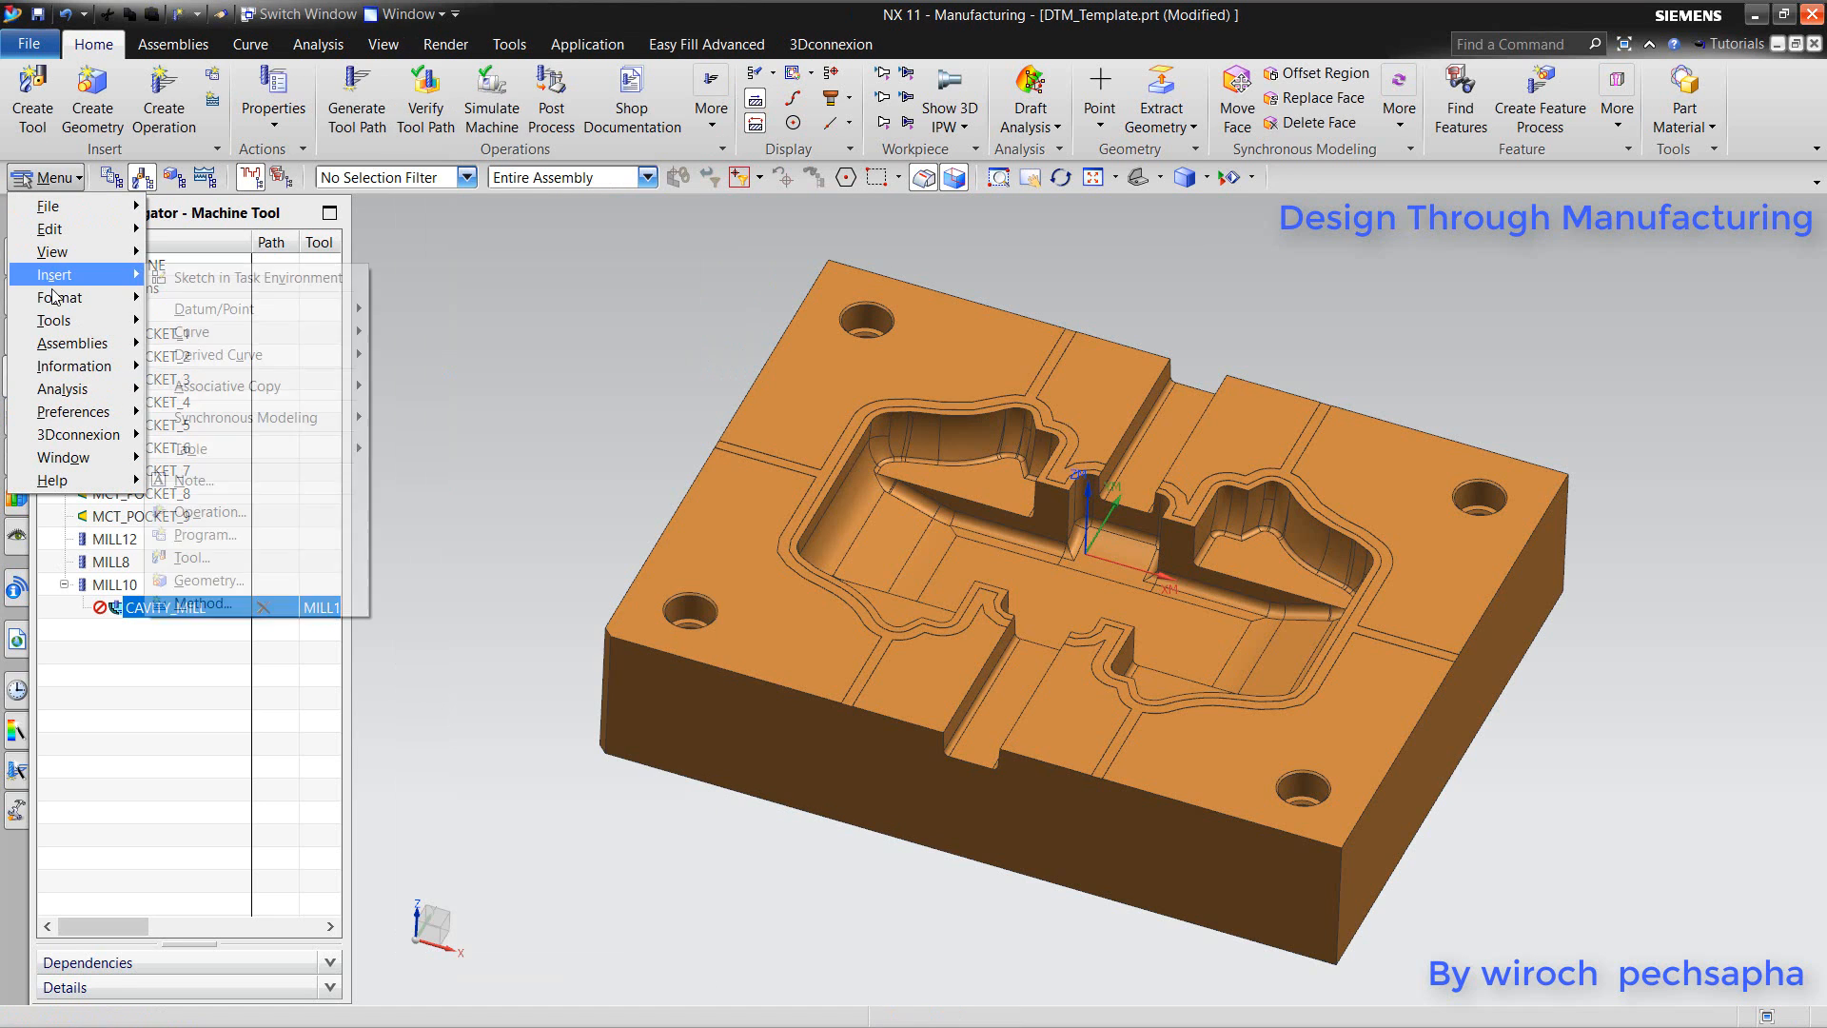
pyautogui.moveTo(53, 320)
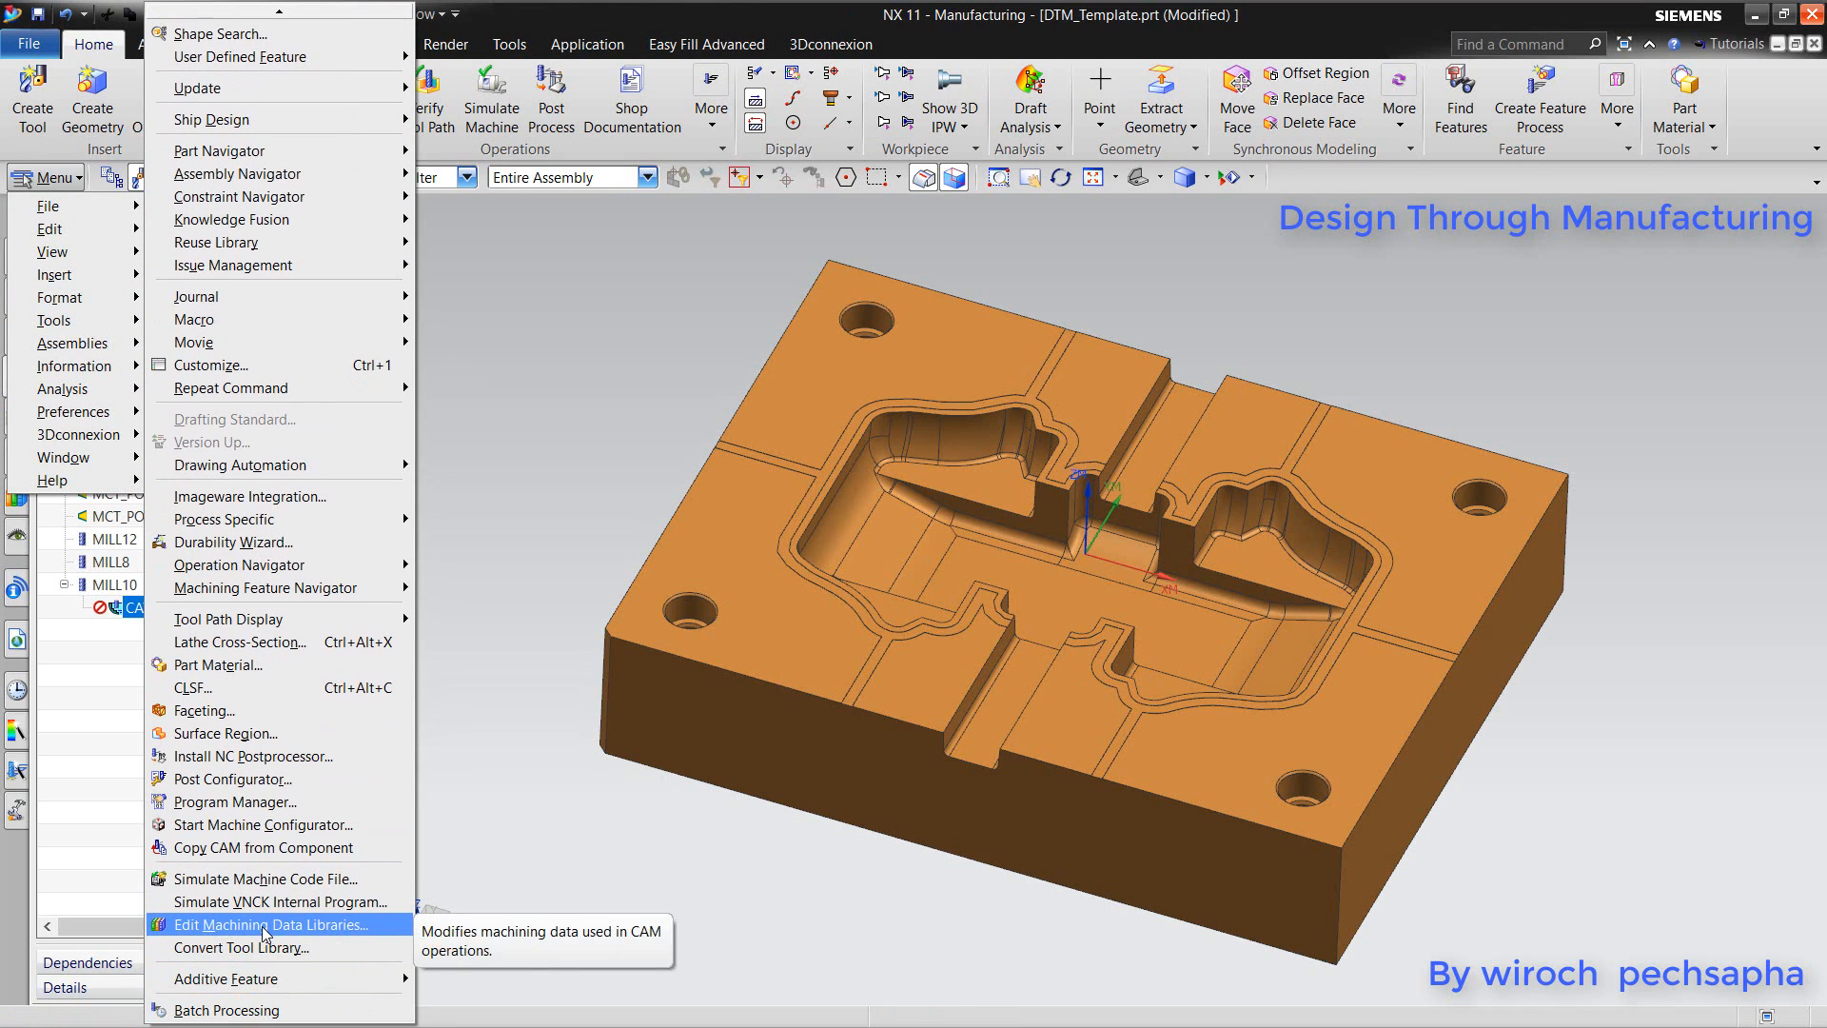
pyautogui.click(266, 934)
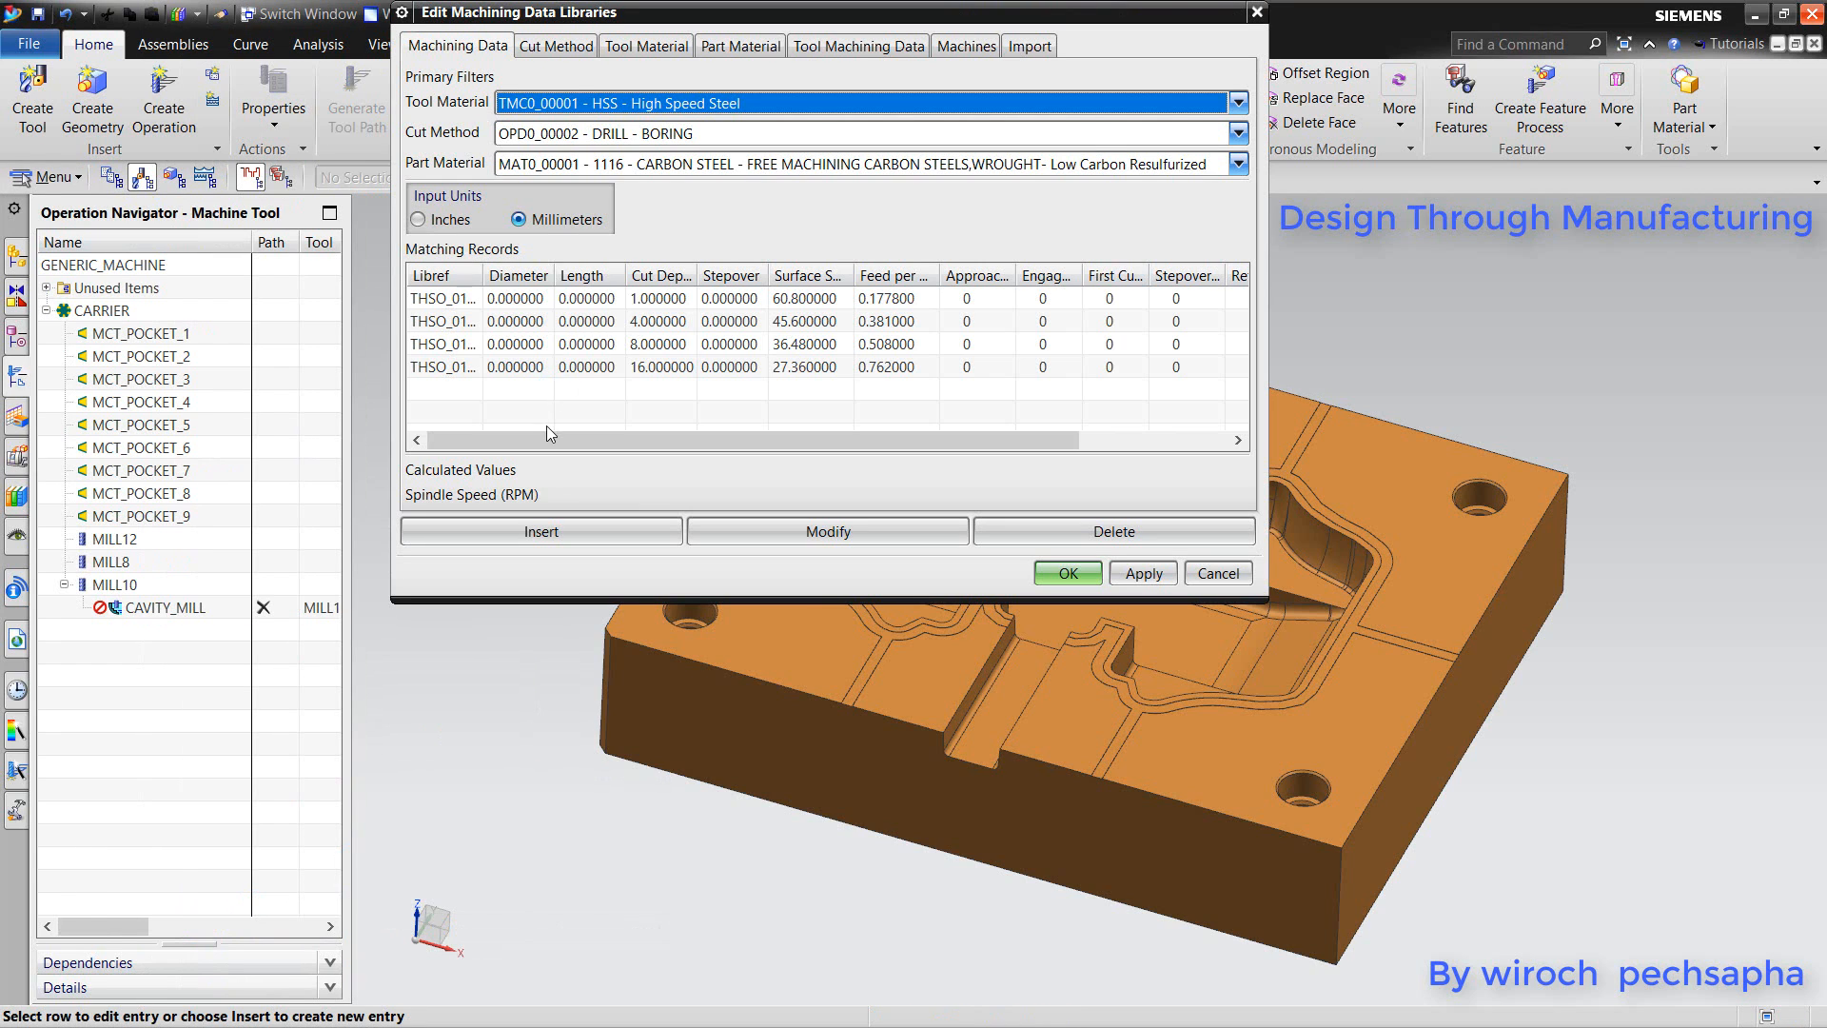